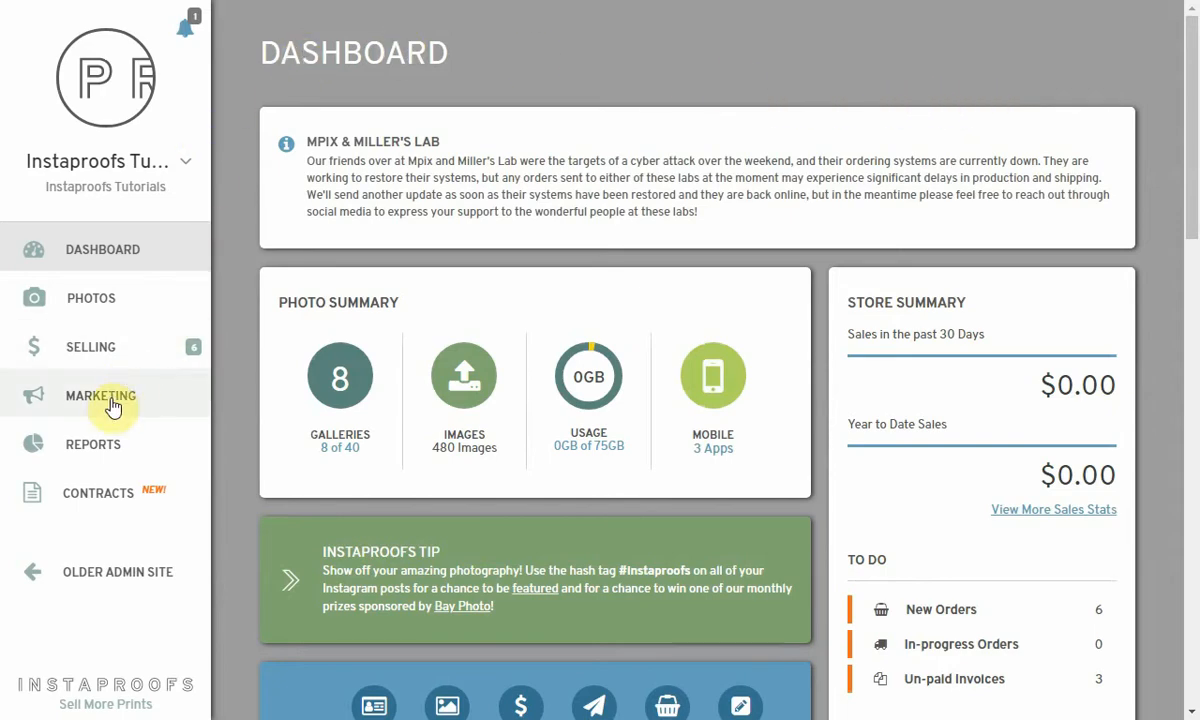
Step: Go to the storefront themes in the Marketing section, look over the sample themes, and open the theme editor for creating and customizing themes
{"action": "mouse_move", "coordinate": [182, 395]}
{"action": "left_click", "coordinate": [335, 350]}
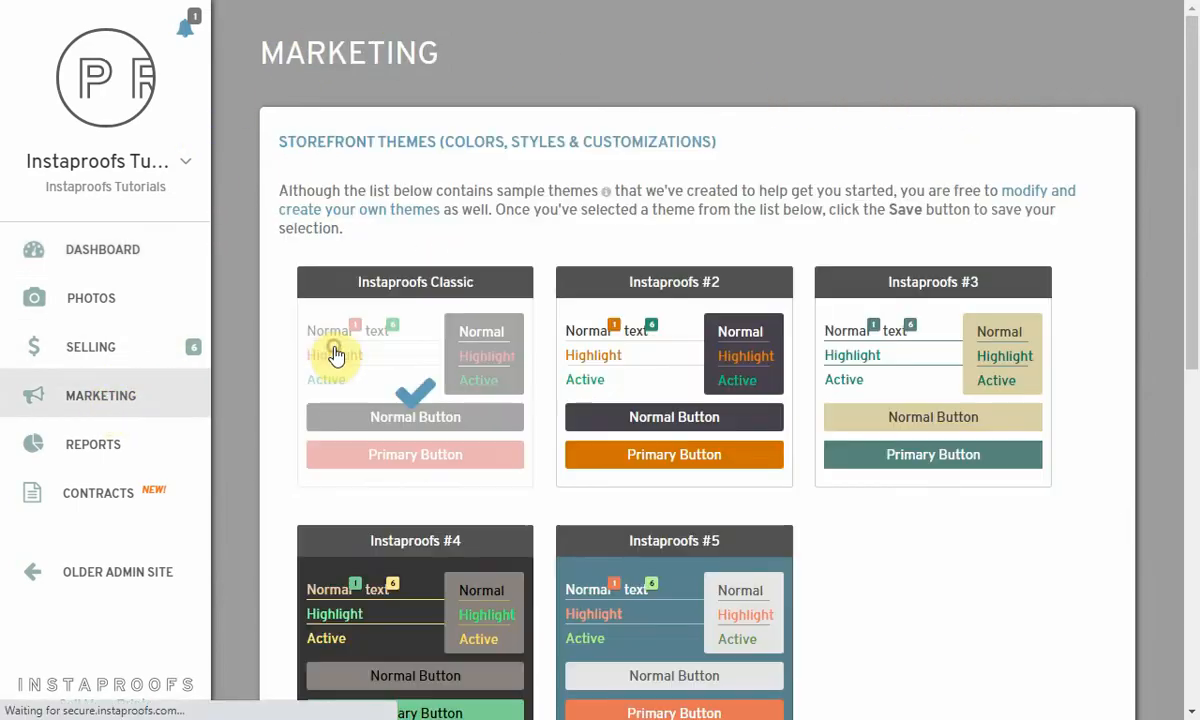
{"action": "scroll", "coordinate": [522, 112], "scroll_direction": "down", "scroll_amount": 1}
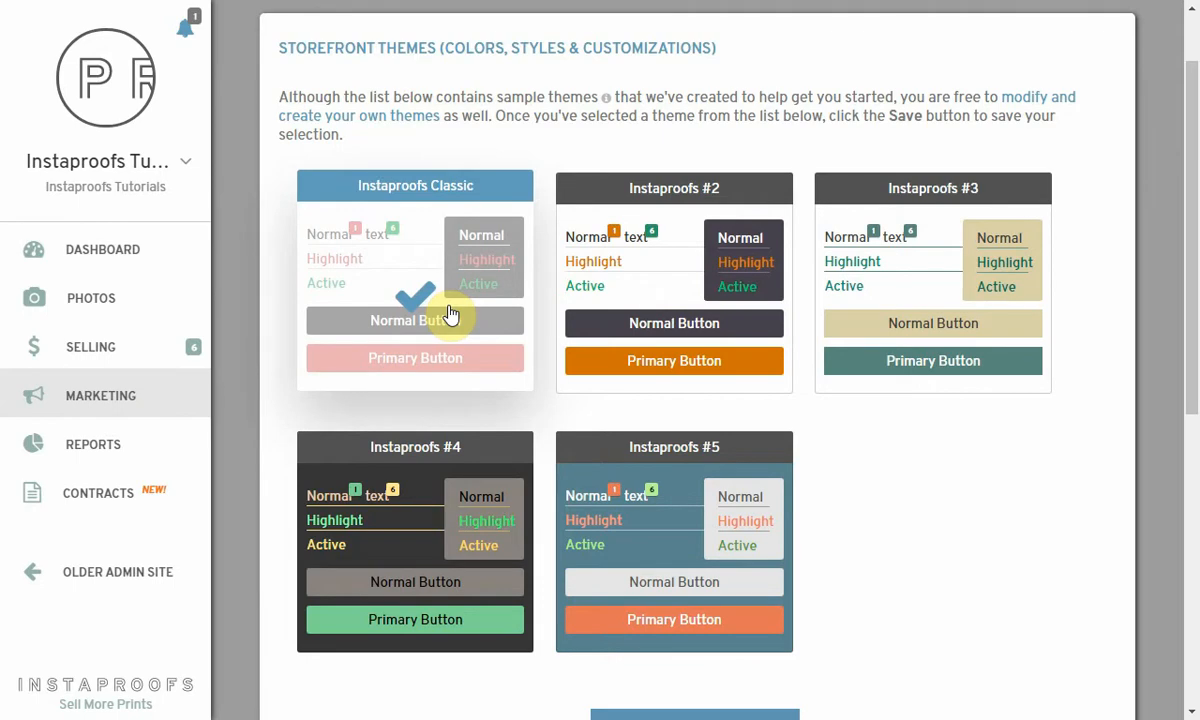
{"action": "scroll", "coordinate": [595, 370], "scroll_direction": "down", "scroll_amount": 6}
{"action": "scroll", "coordinate": [612, 366], "scroll_direction": "up", "scroll_amount": 1}
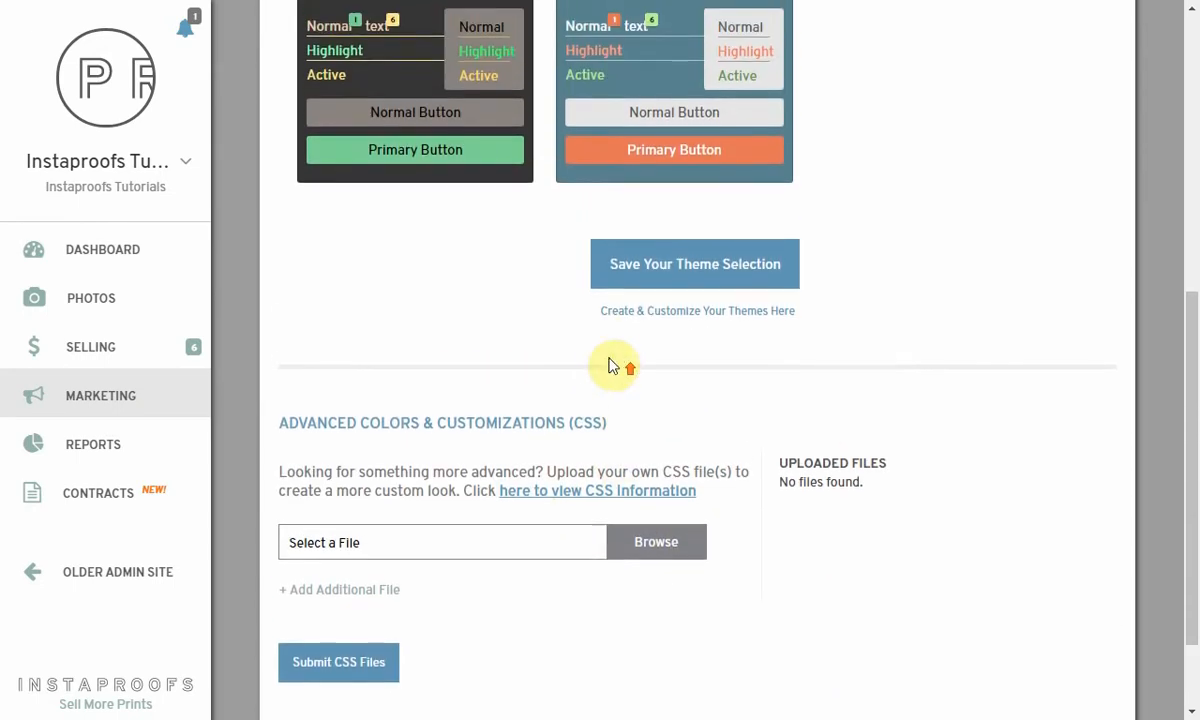
{"action": "scroll", "coordinate": [612, 366], "scroll_direction": "up", "scroll_amount": 5}
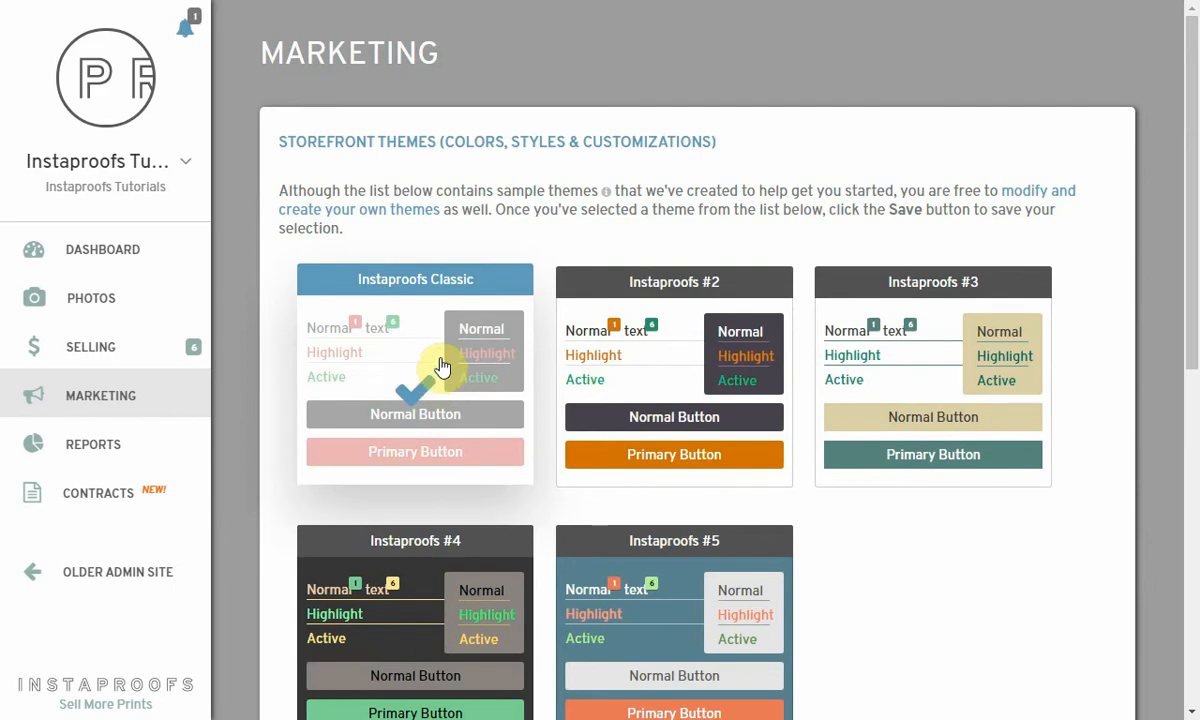
{"action": "scroll", "coordinate": [443, 367], "scroll_direction": "down", "scroll_amount": 5}
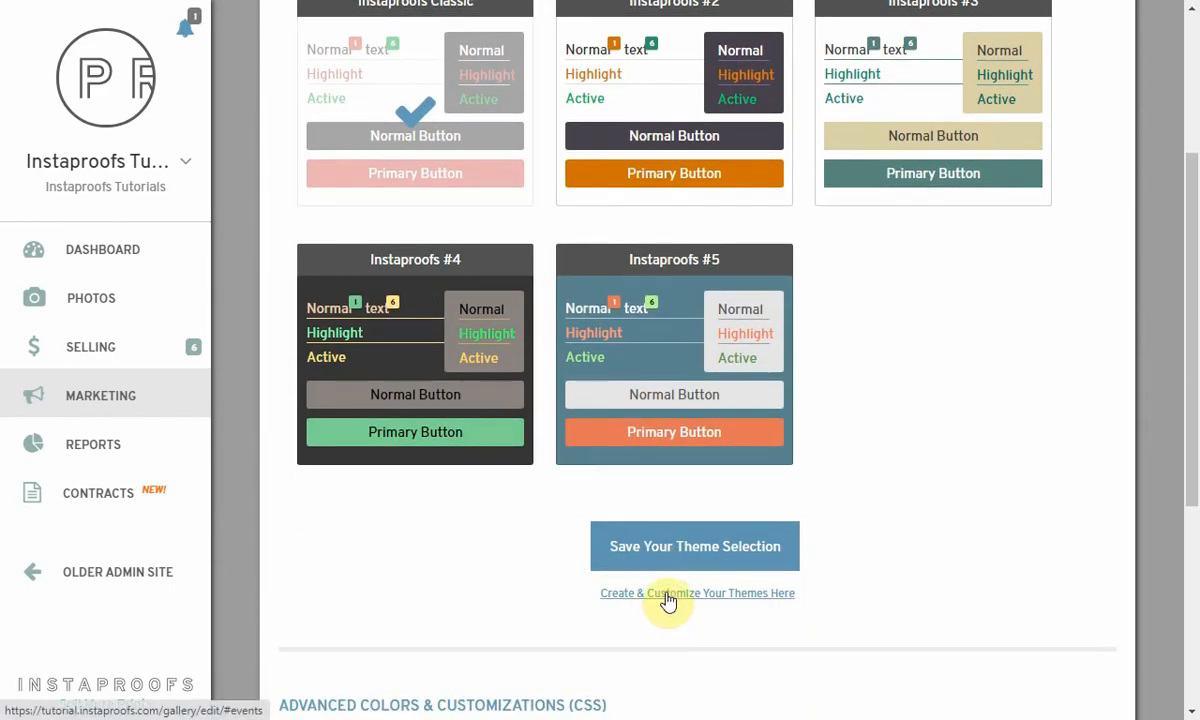
{"action": "left_click", "coordinate": [668, 595]}
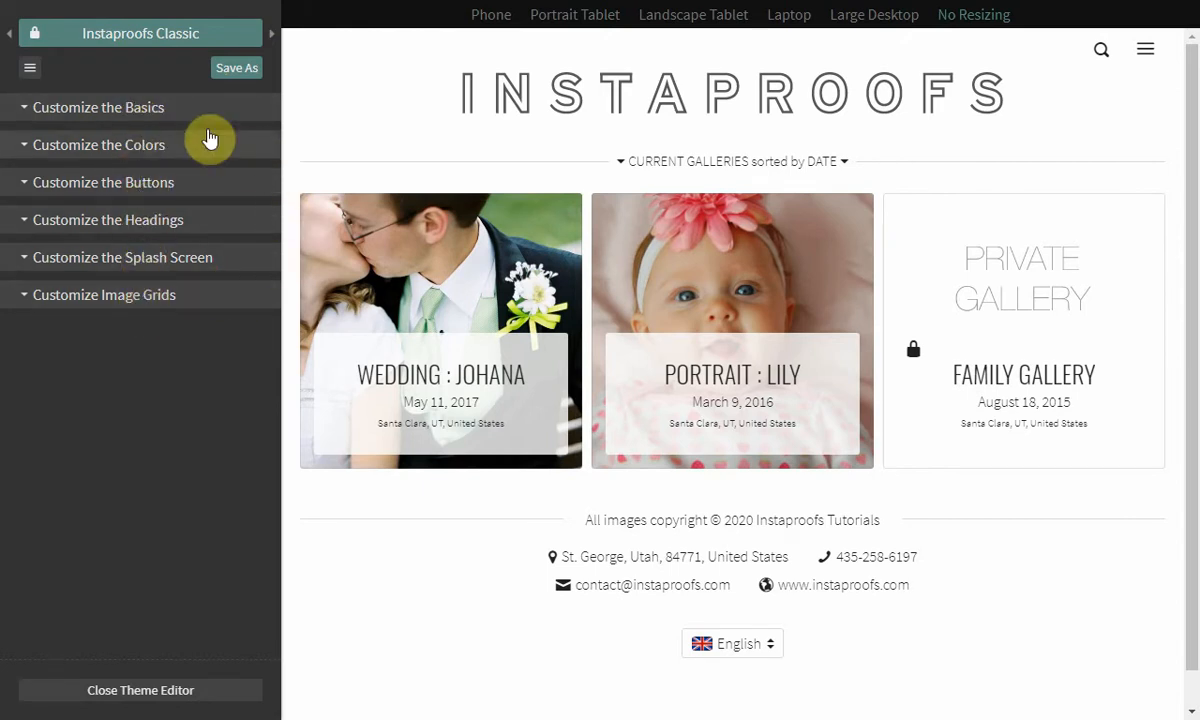
Step: In the theme's basic settings, browse the available typefaces and set the base text font to Jura
{"action": "left_click", "coordinate": [182, 110]}
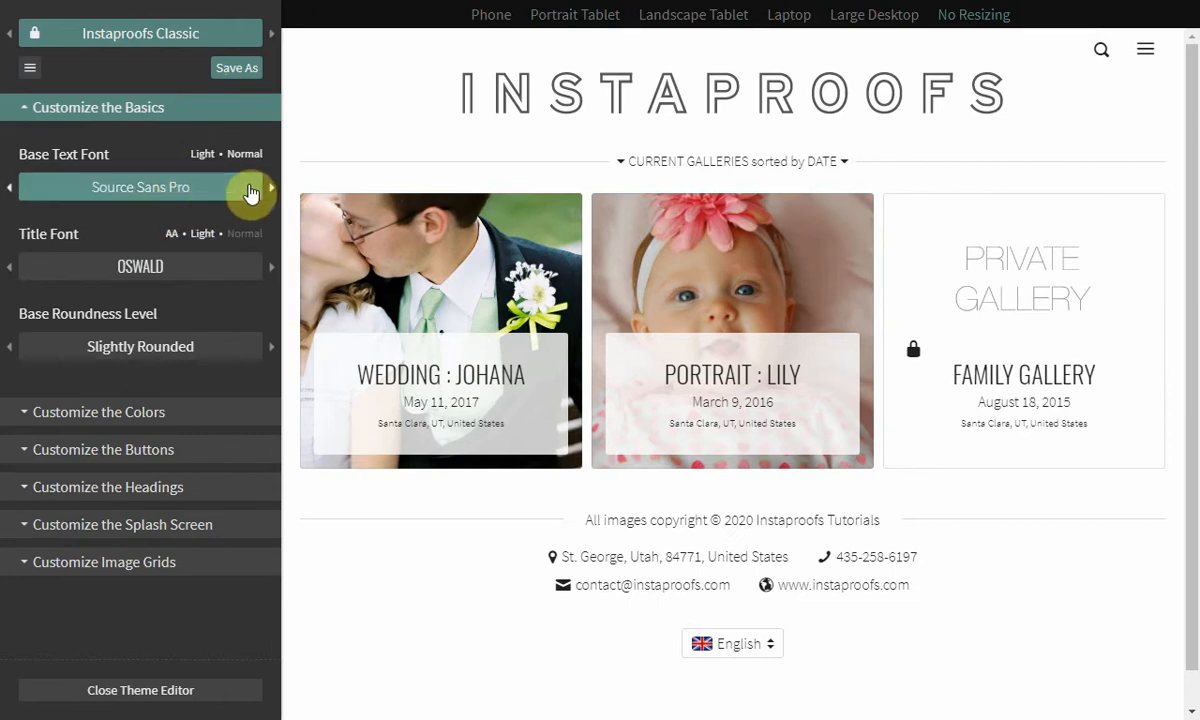
{"action": "left_click", "coordinate": [249, 190]}
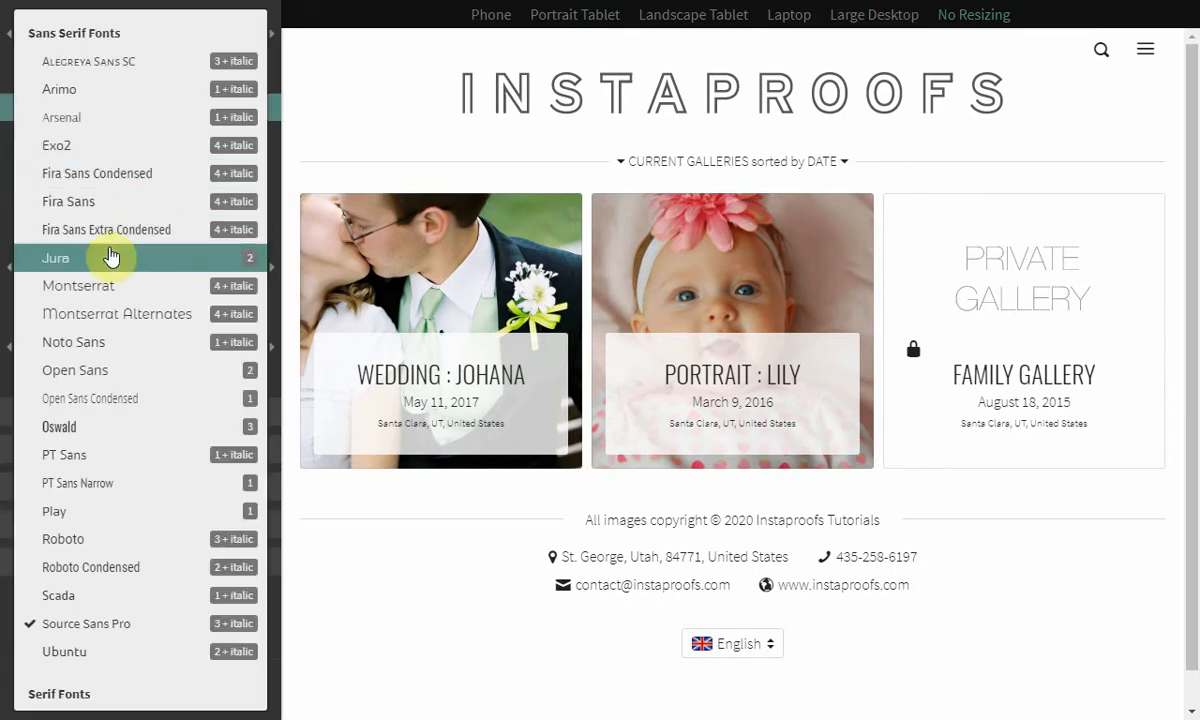
{"action": "scroll", "coordinate": [124, 309], "scroll_direction": "down", "scroll_amount": 1}
{"action": "scroll", "coordinate": [124, 309], "scroll_direction": "down", "scroll_amount": 5}
{"action": "scroll", "coordinate": [130, 309], "scroll_direction": "up", "scroll_amount": 4}
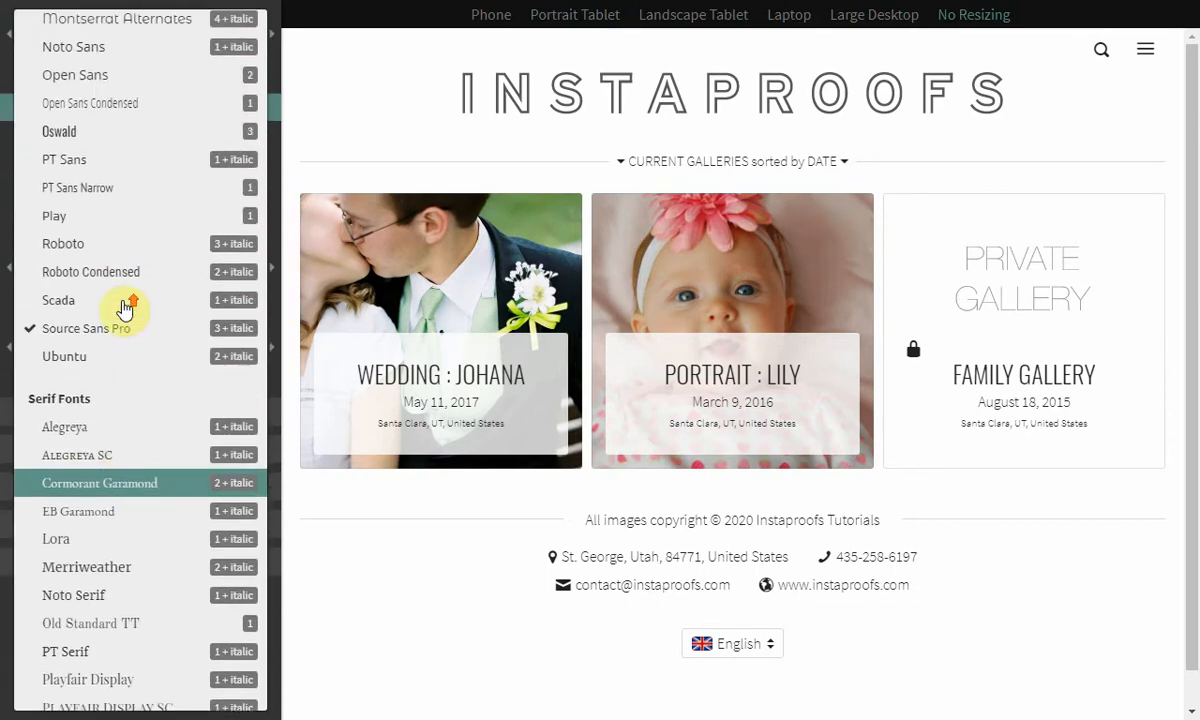
{"action": "left_click", "coordinate": [98, 162]}
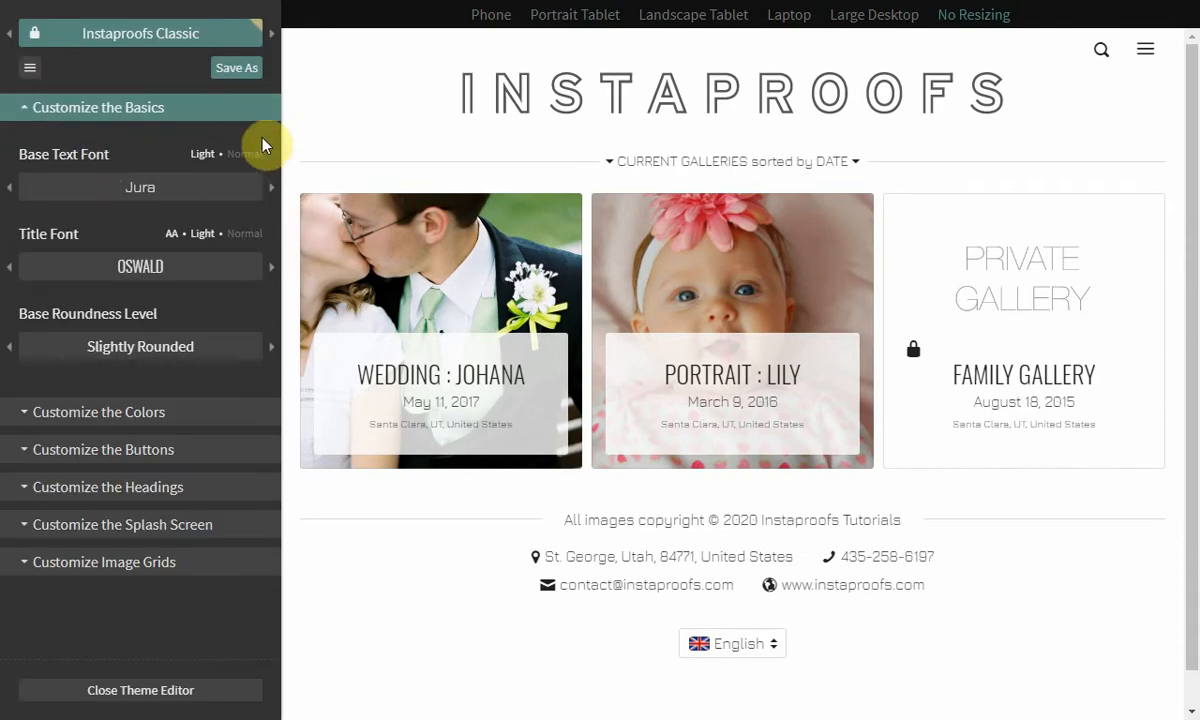
Step: Step through the next base text fonts, previewing each one, and settle on Roboto
{"action": "left_click", "coordinate": [269, 192]}
{"action": "left_click", "coordinate": [269, 192]}
{"action": "left_click", "coordinate": [269, 192]}
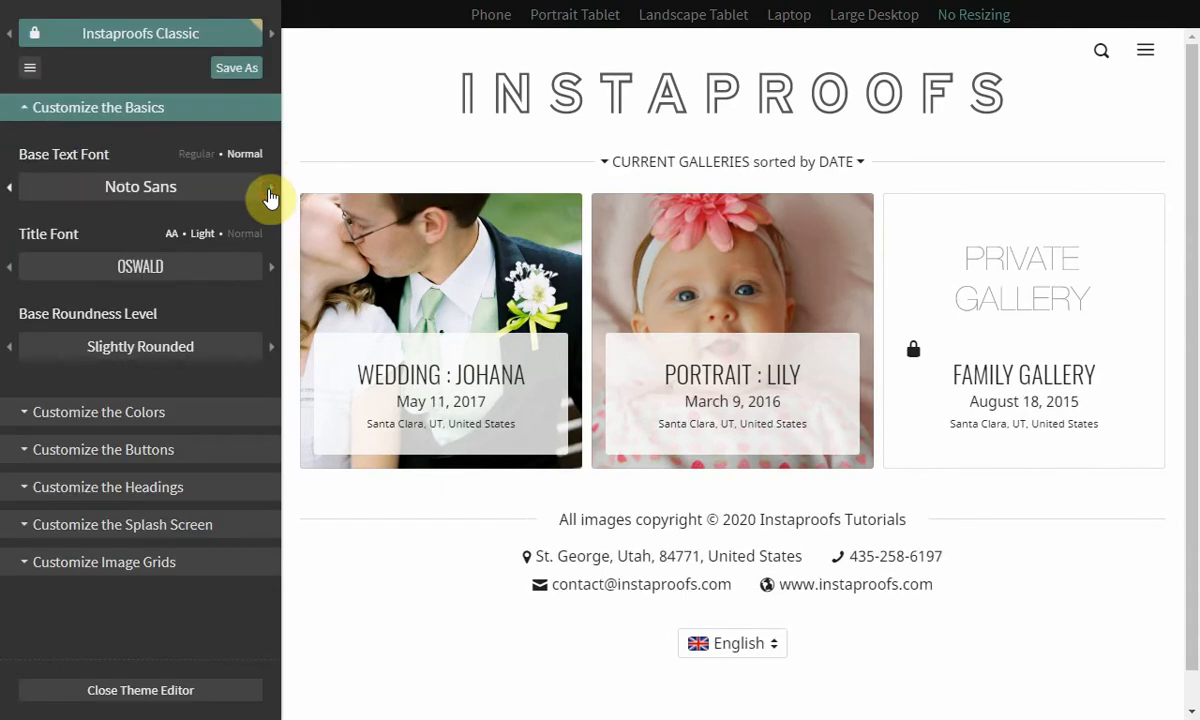
{"action": "left_click", "coordinate": [269, 192]}
{"action": "left_click", "coordinate": [269, 192]}
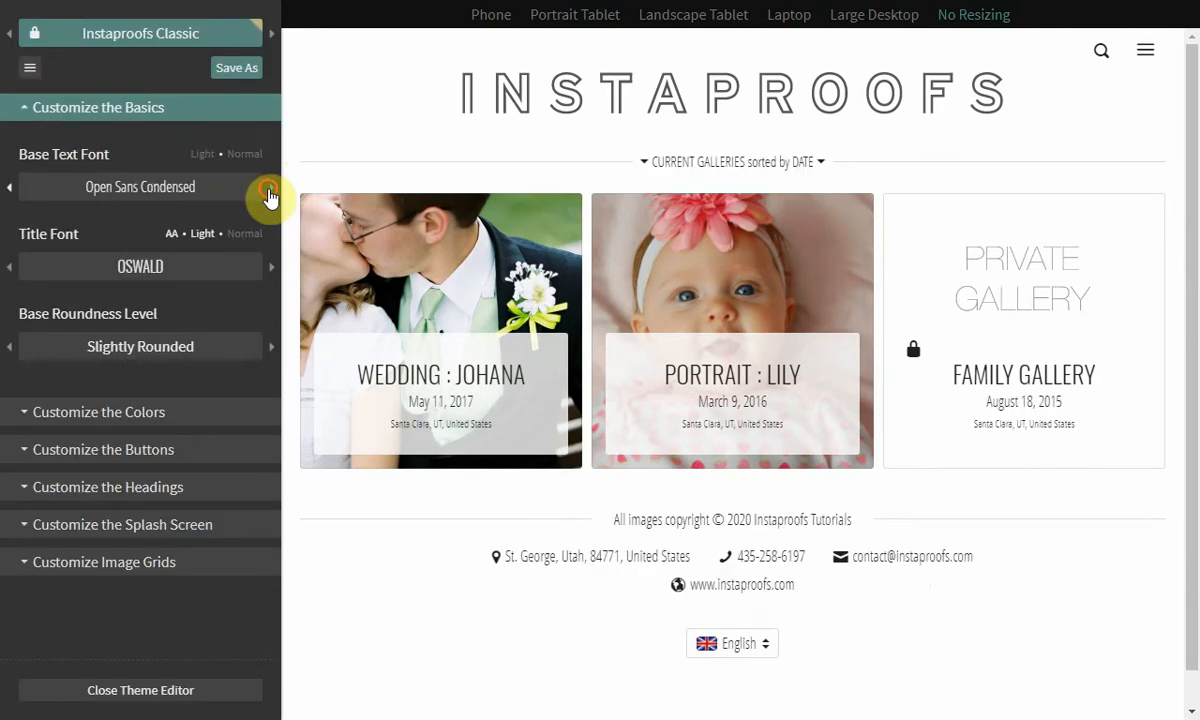
{"action": "left_click", "coordinate": [269, 192]}
{"action": "left_click", "coordinate": [269, 192]}
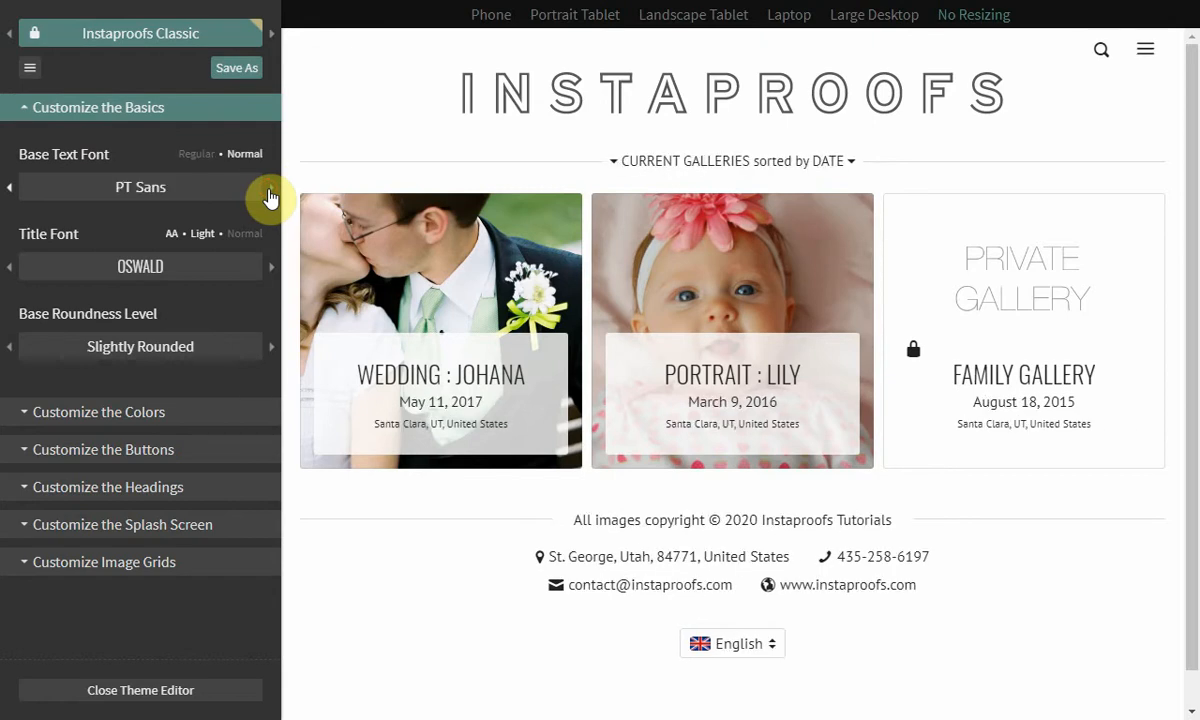
{"action": "left_click", "coordinate": [269, 192]}
{"action": "left_click", "coordinate": [269, 192]}
{"action": "left_click", "coordinate": [269, 192]}
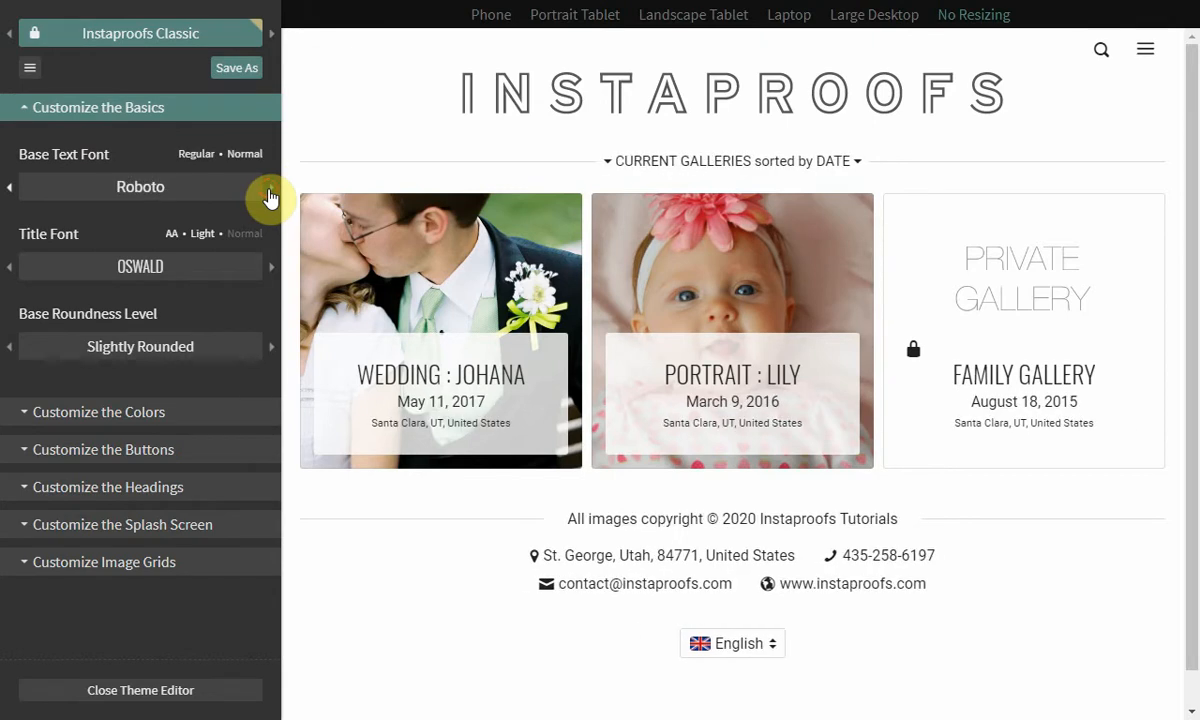
Step: Set the base text font weight to Light (300), try the italic style, and return the style to Normal
{"action": "left_click", "coordinate": [196, 155]}
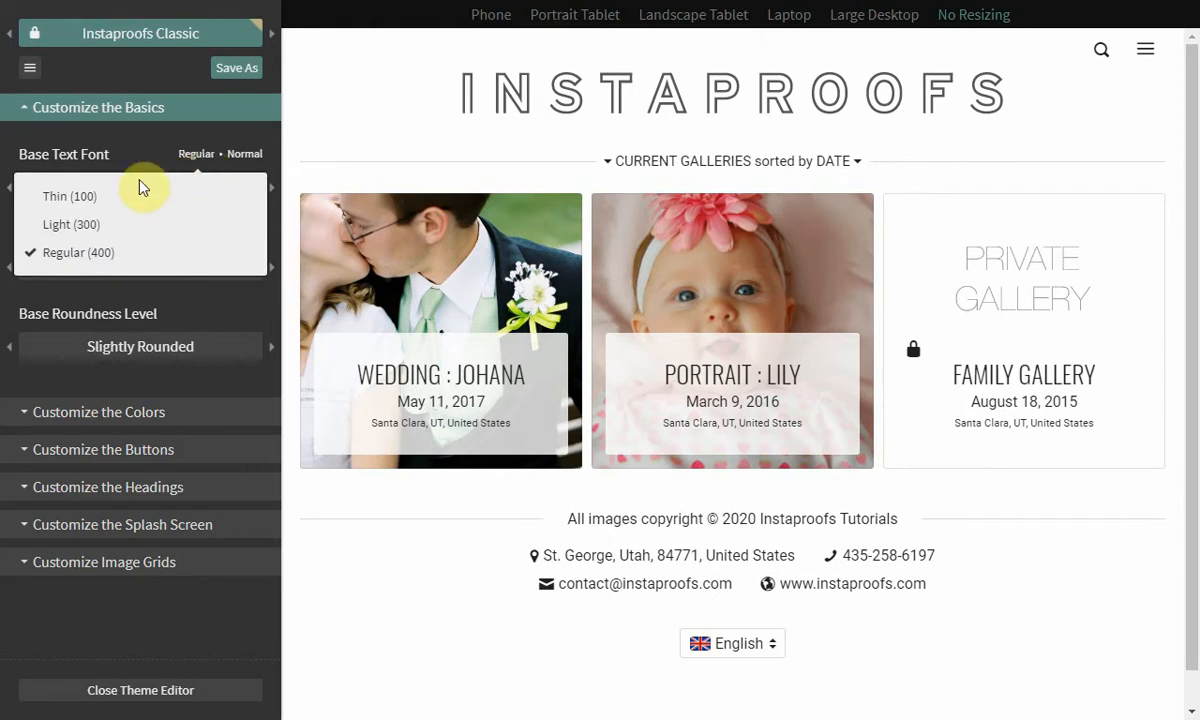
{"action": "left_click", "coordinate": [110, 224]}
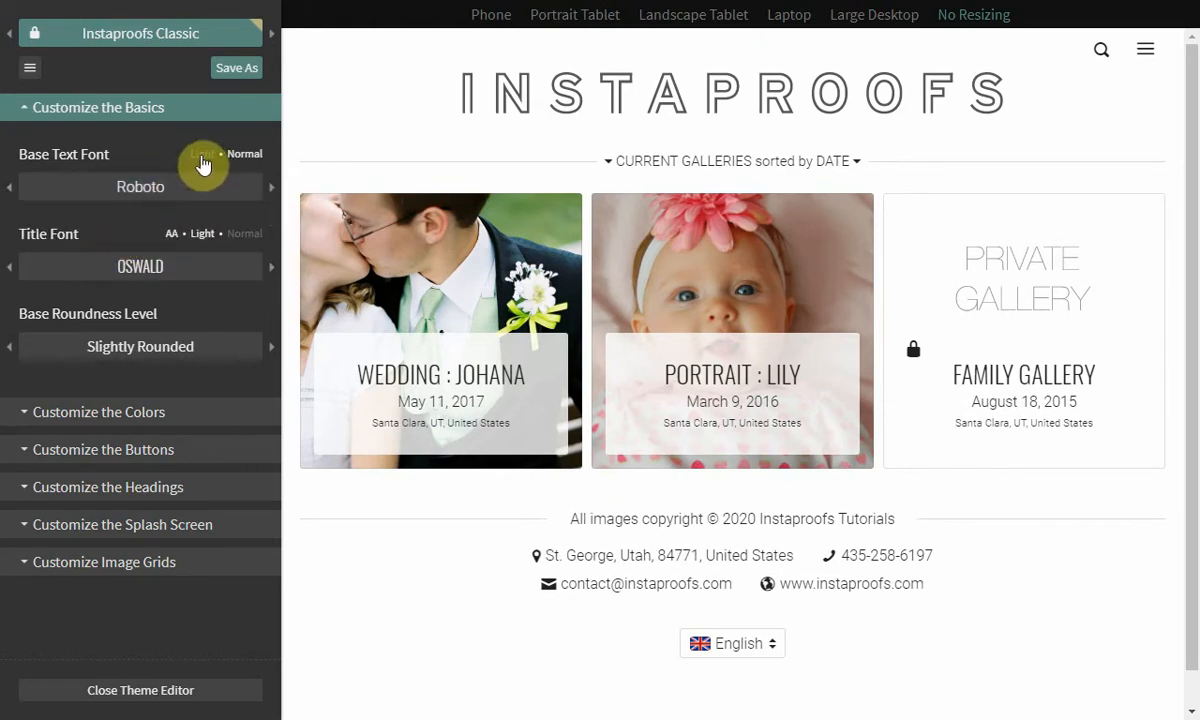
{"action": "left_click", "coordinate": [247, 155]}
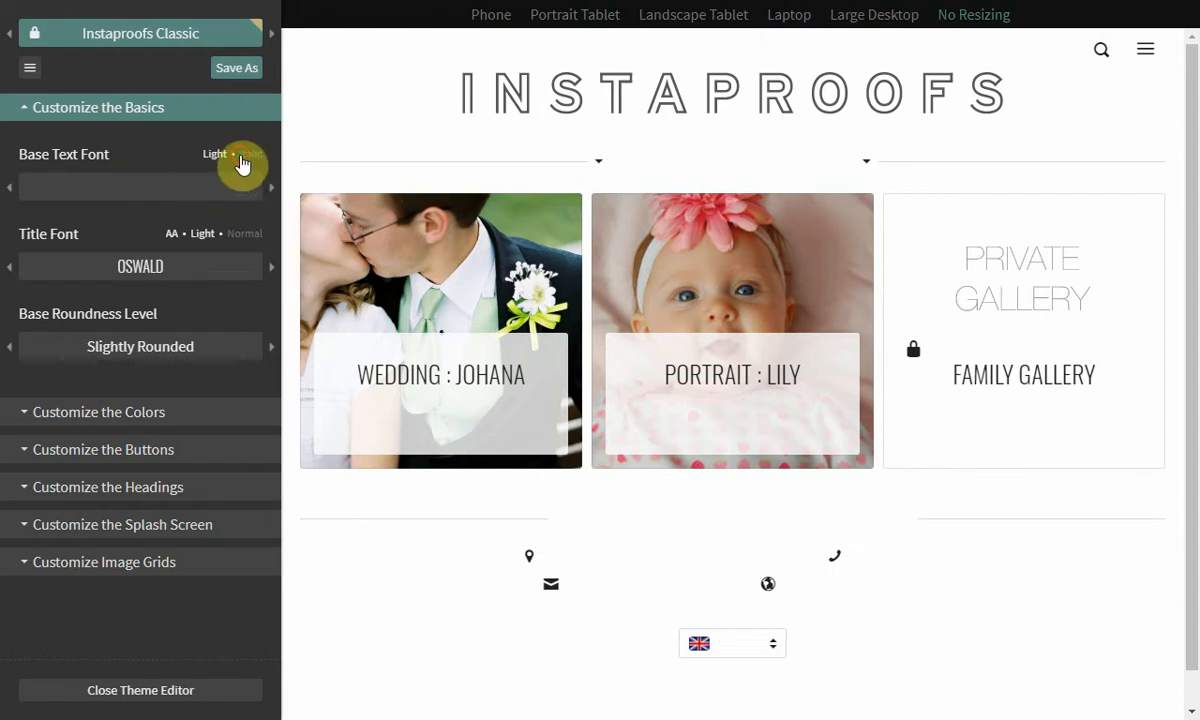
{"action": "left_click", "coordinate": [252, 157]}
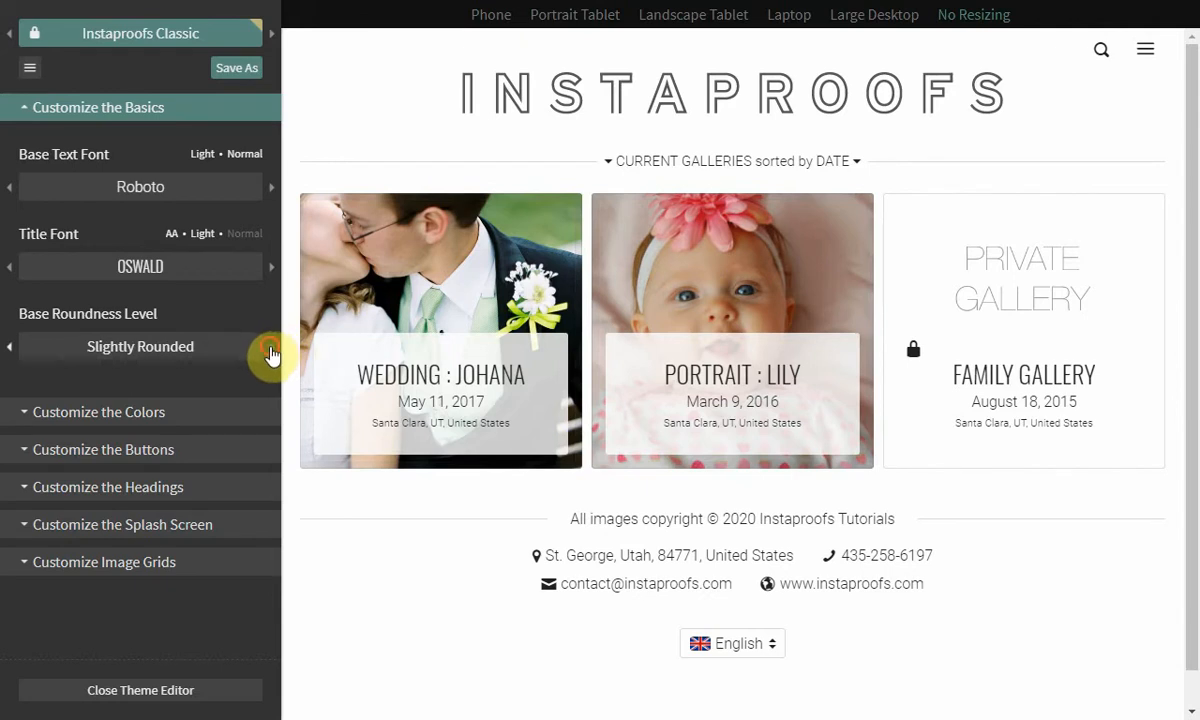
Step: Cycle through the base roundness levels and set the theme's base roundness to Square
{"action": "left_click", "coordinate": [270, 348]}
{"action": "left_click", "coordinate": [270, 348]}
{"action": "left_click", "coordinate": [270, 348]}
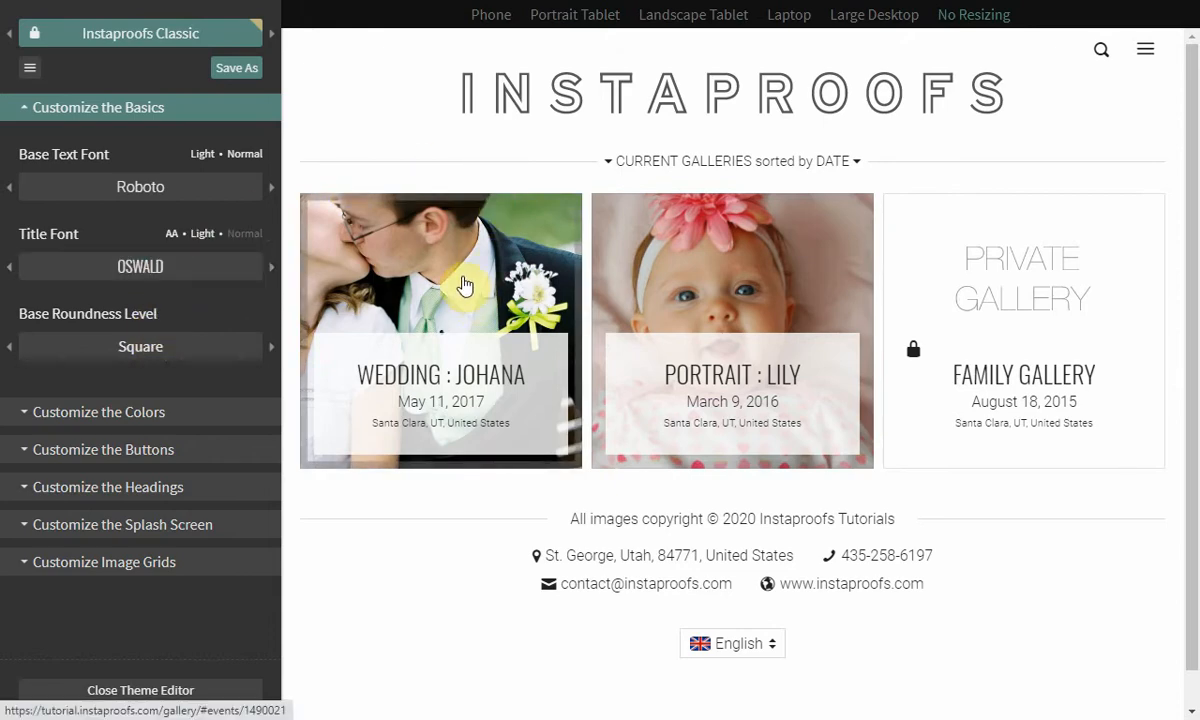
Step: Open the wedding gallery's splash screen in the preview and display its splash screen customization settings
{"action": "left_click", "coordinate": [464, 286]}
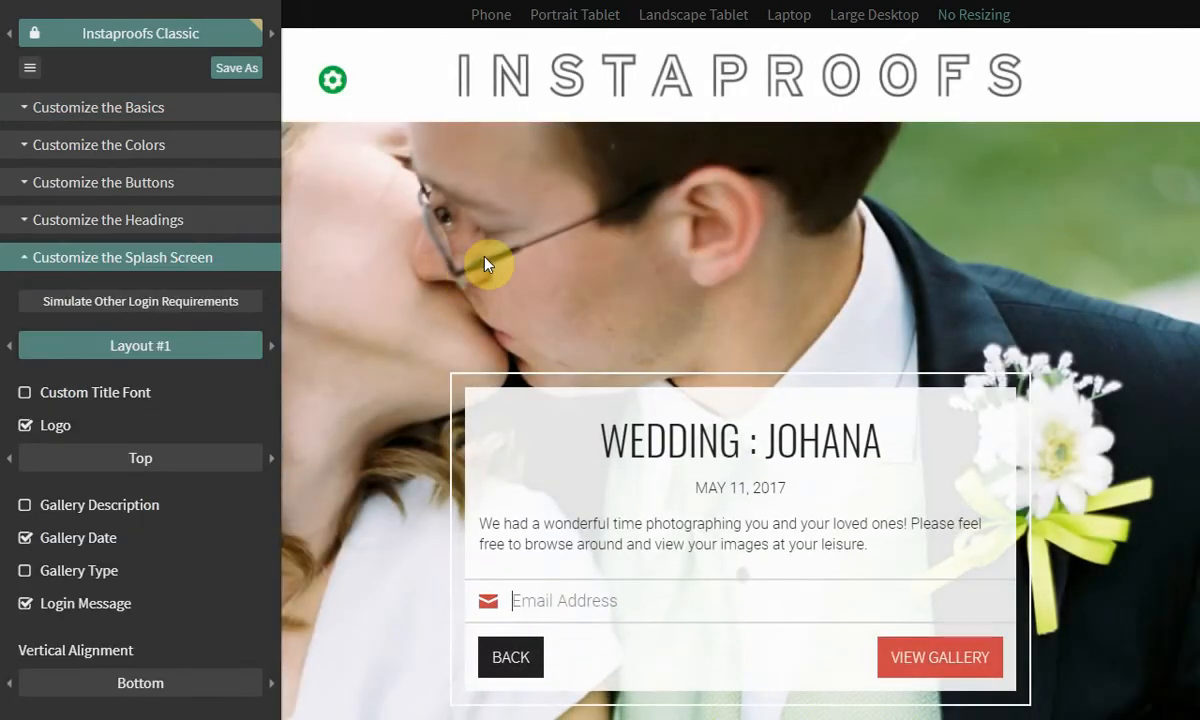
{"action": "left_click", "coordinate": [333, 88]}
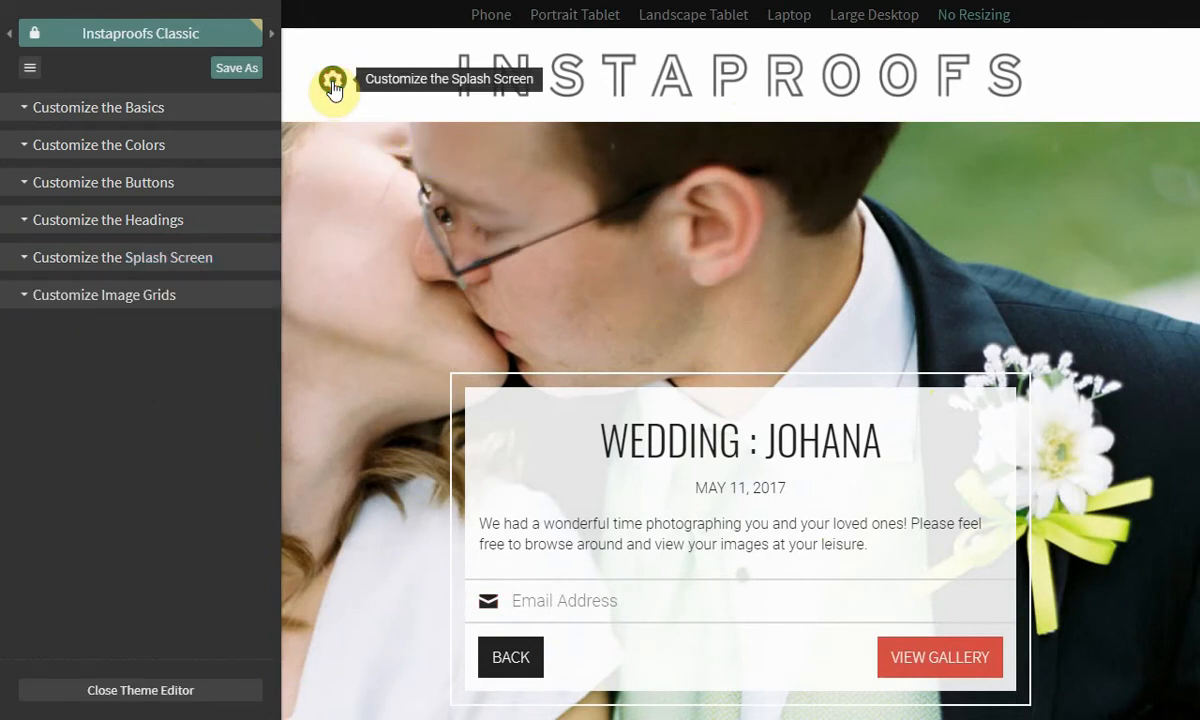
{"action": "left_click", "coordinate": [333, 88]}
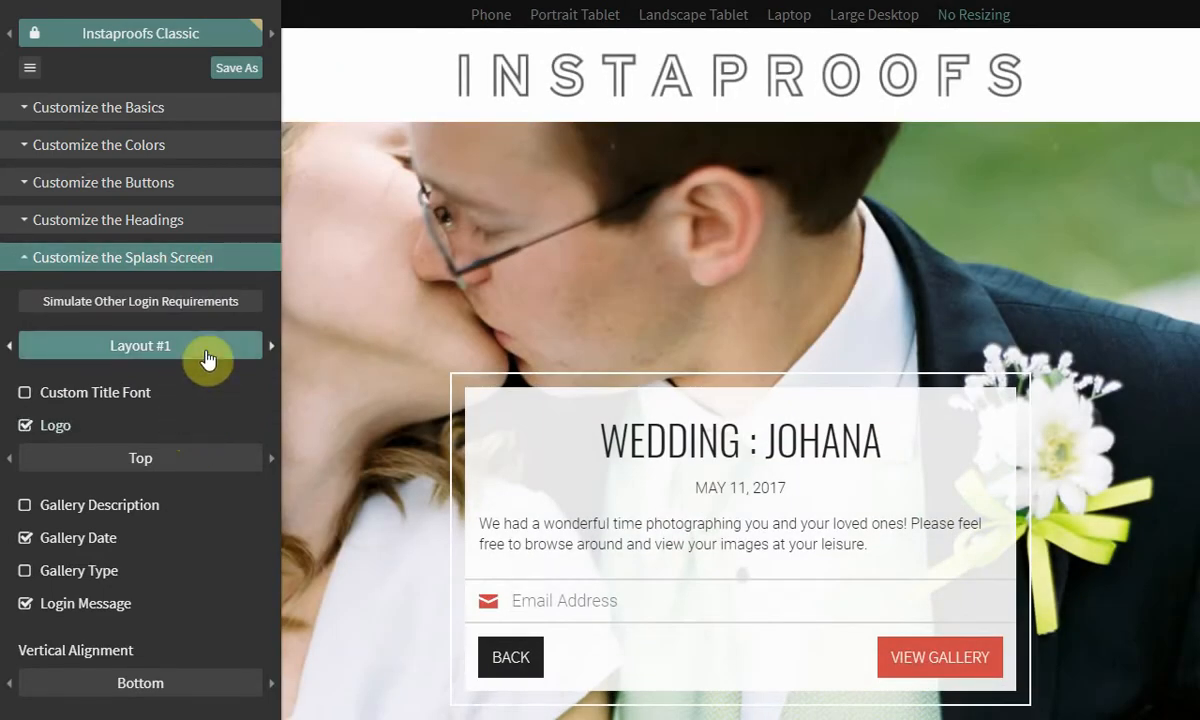
Step: Try hiding the logo on the splash screen, switching it off and on again
{"action": "scroll", "coordinate": [166, 390], "scroll_direction": "down", "scroll_amount": 1}
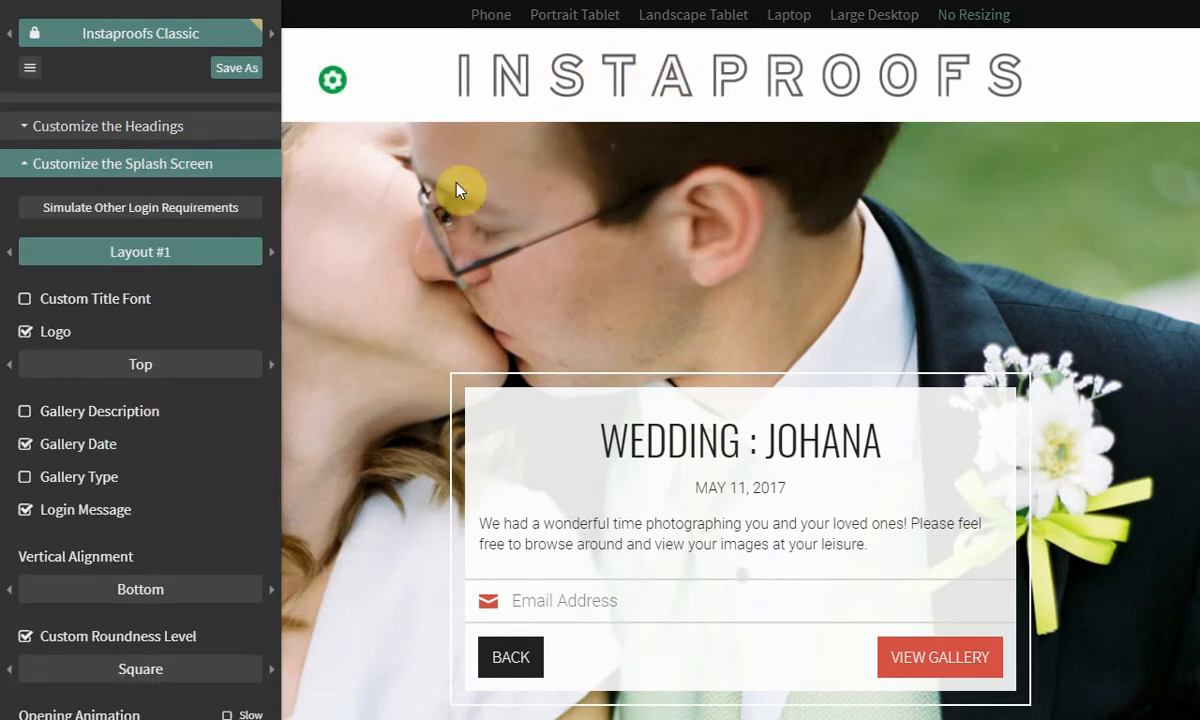
{"action": "left_click", "coordinate": [63, 338]}
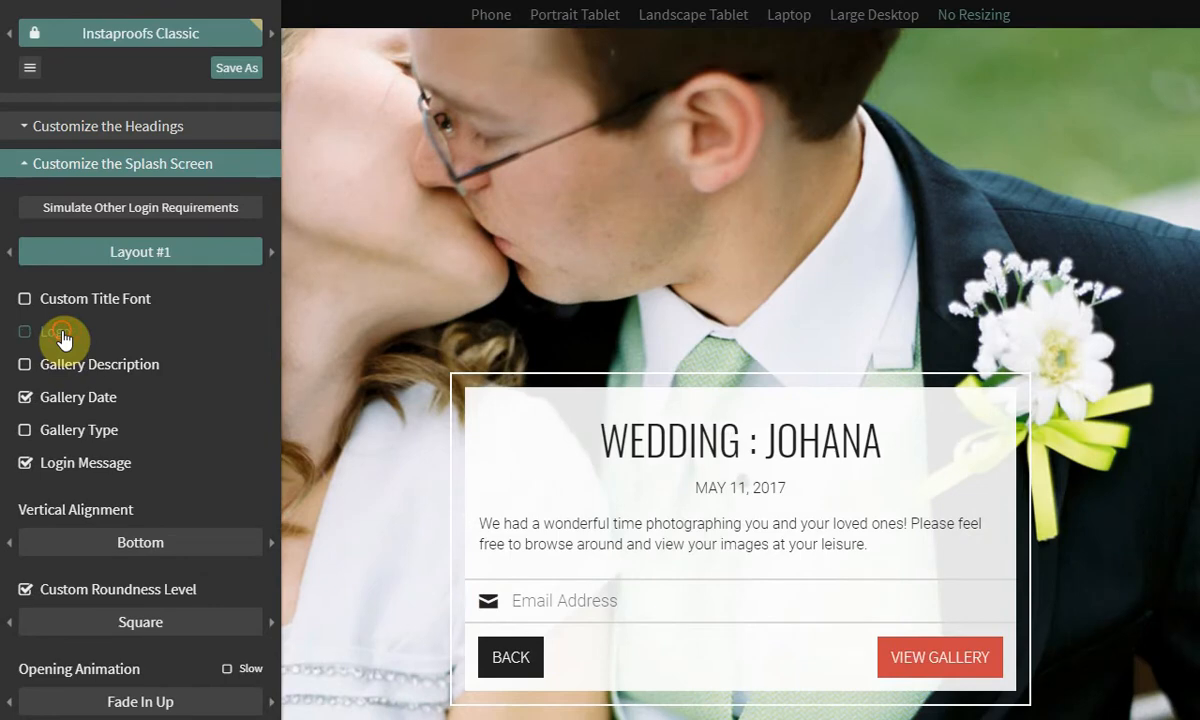
{"action": "left_click", "coordinate": [62, 339]}
{"action": "left_click", "coordinate": [62, 339]}
{"action": "left_click", "coordinate": [64, 340]}
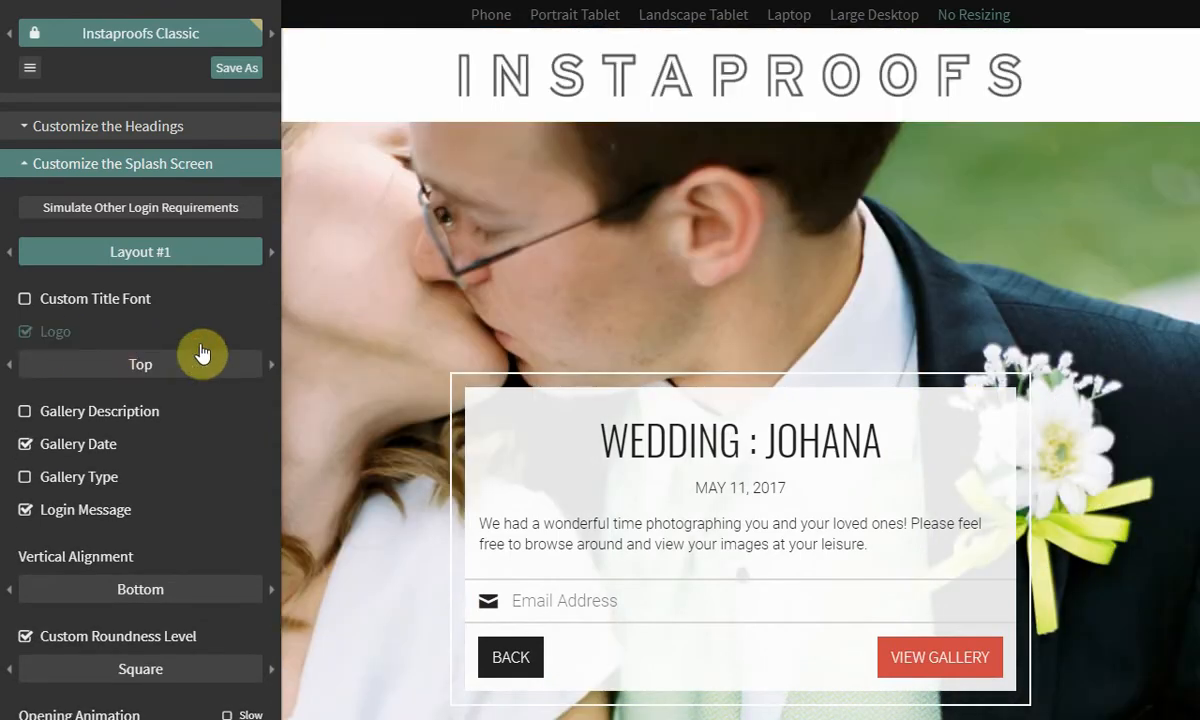
Step: Cycle through the splash screen logo positions and set the logo to appear Inside The Login Form
{"action": "left_click", "coordinate": [272, 368]}
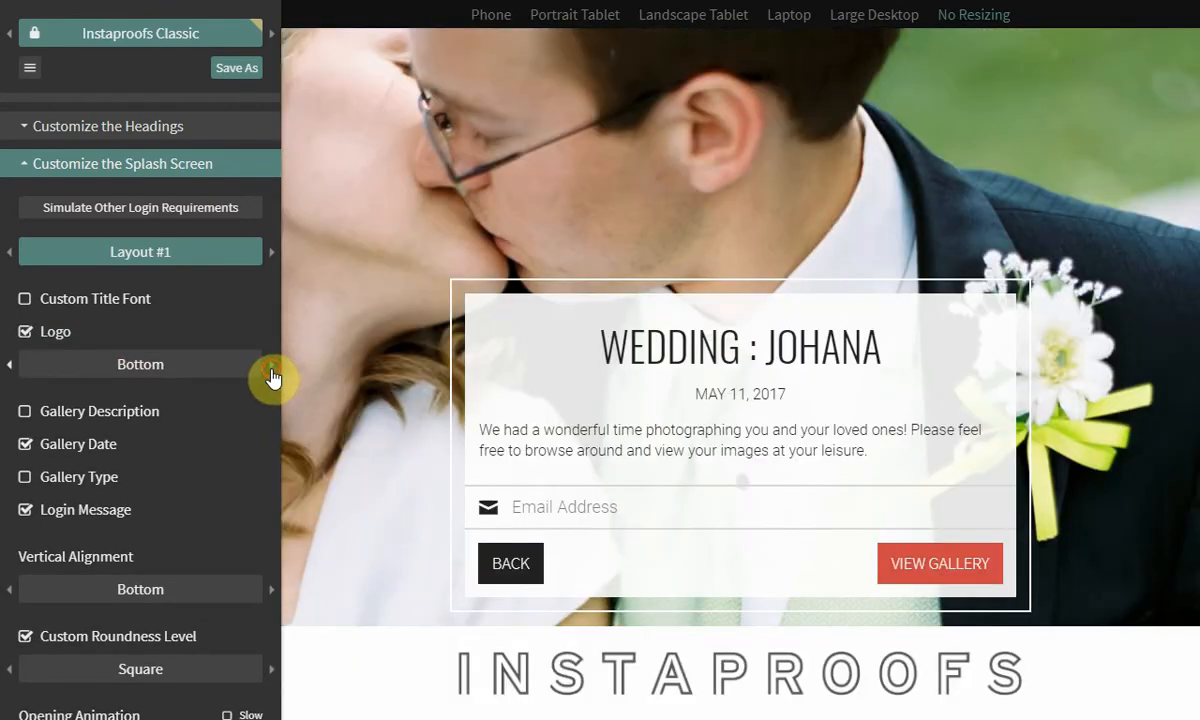
{"action": "left_click", "coordinate": [271, 366]}
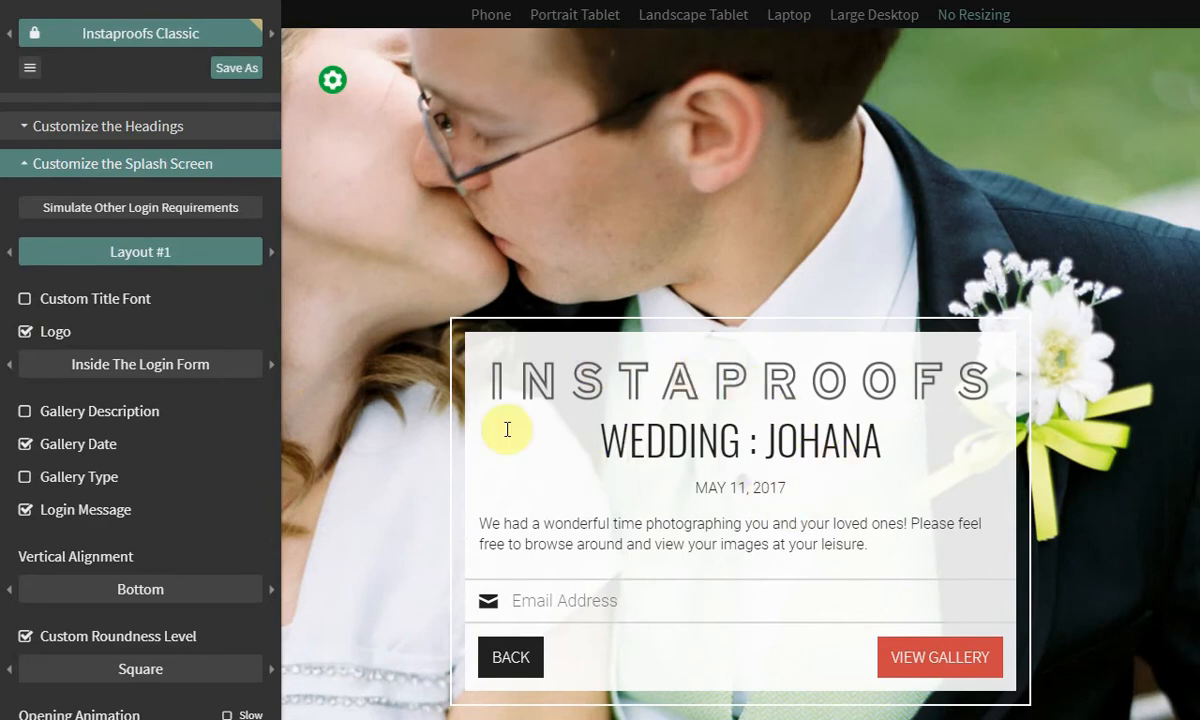
{"action": "left_click", "coordinate": [274, 367]}
{"action": "left_click", "coordinate": [274, 367]}
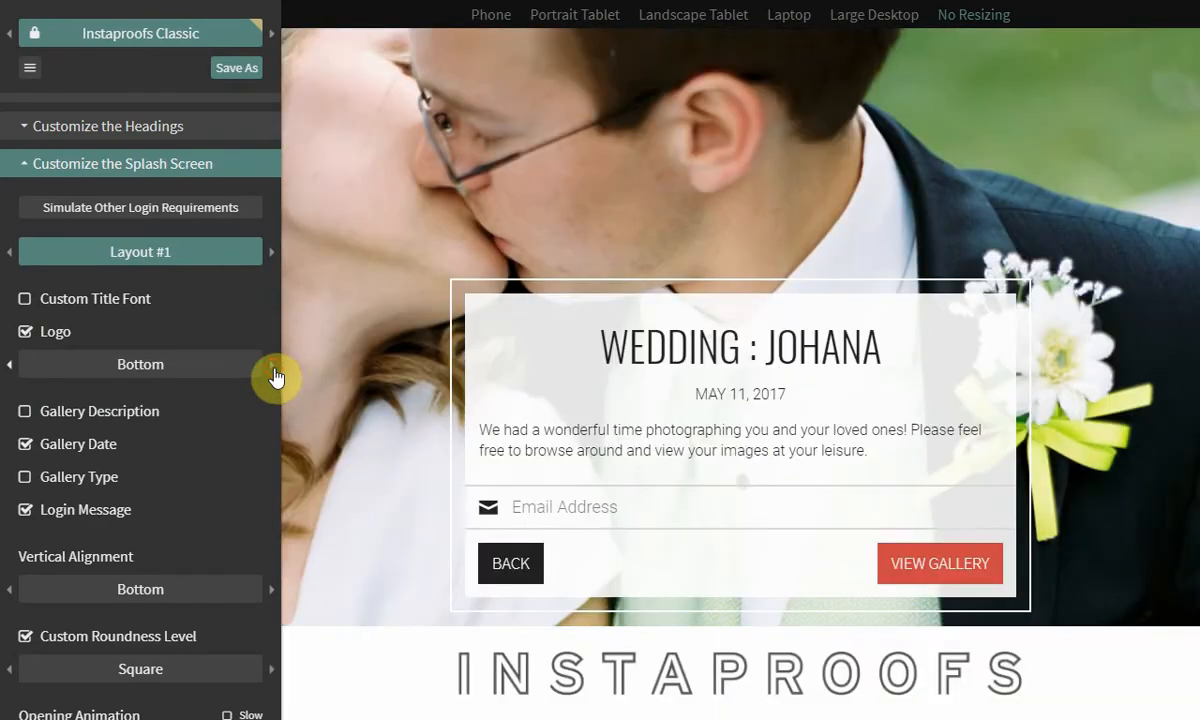
{"action": "left_click", "coordinate": [268, 376]}
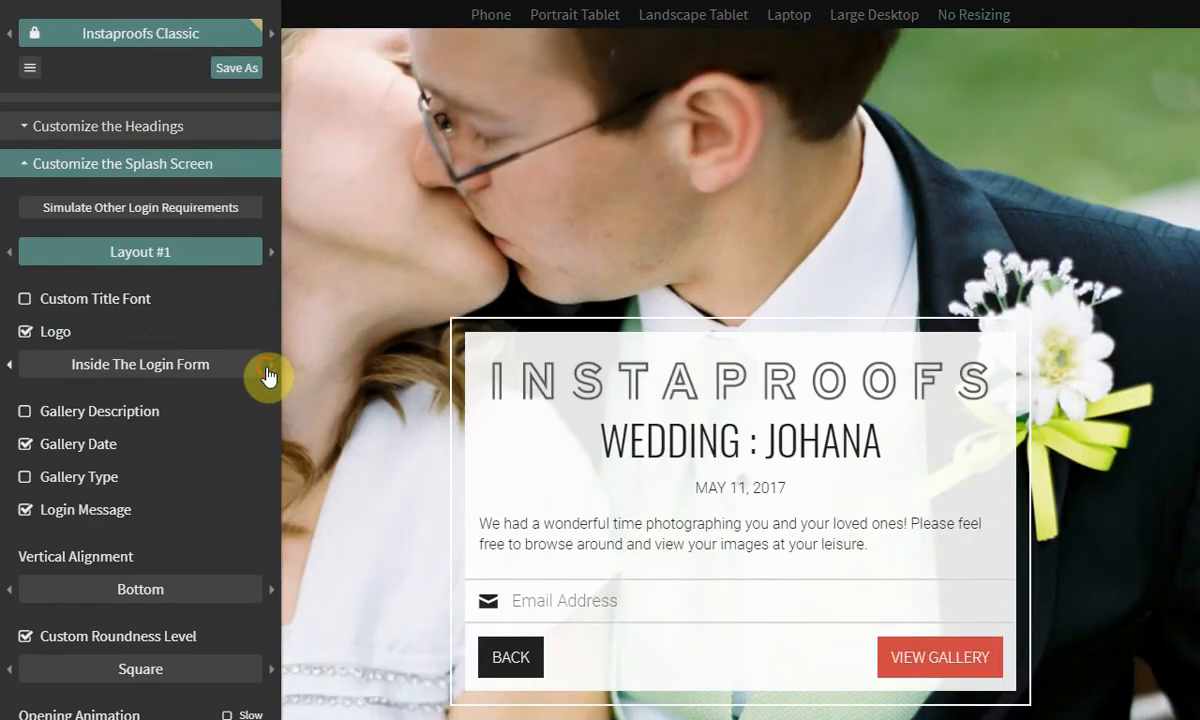
Step: Show the gallery type on the splash screen and hide the gallery description, gallery date and login message
{"action": "left_click", "coordinate": [137, 418]}
{"action": "left_click", "coordinate": [136, 423]}
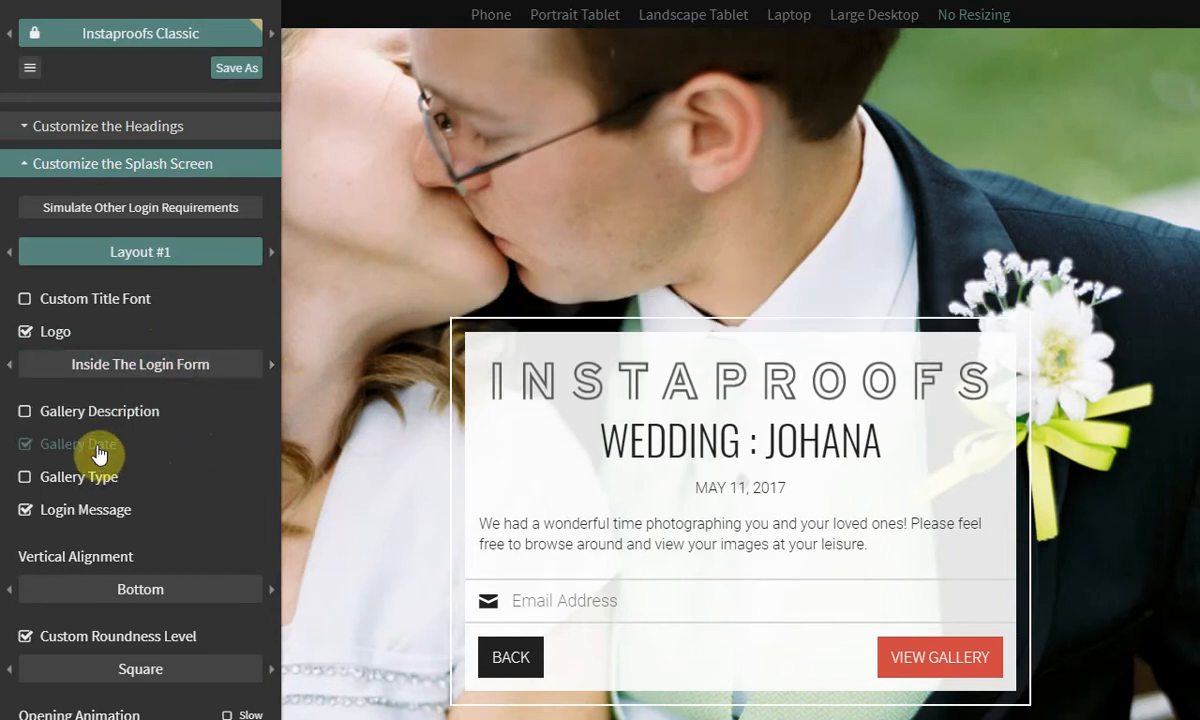
{"action": "left_click", "coordinate": [99, 453]}
{"action": "left_click", "coordinate": [101, 484]}
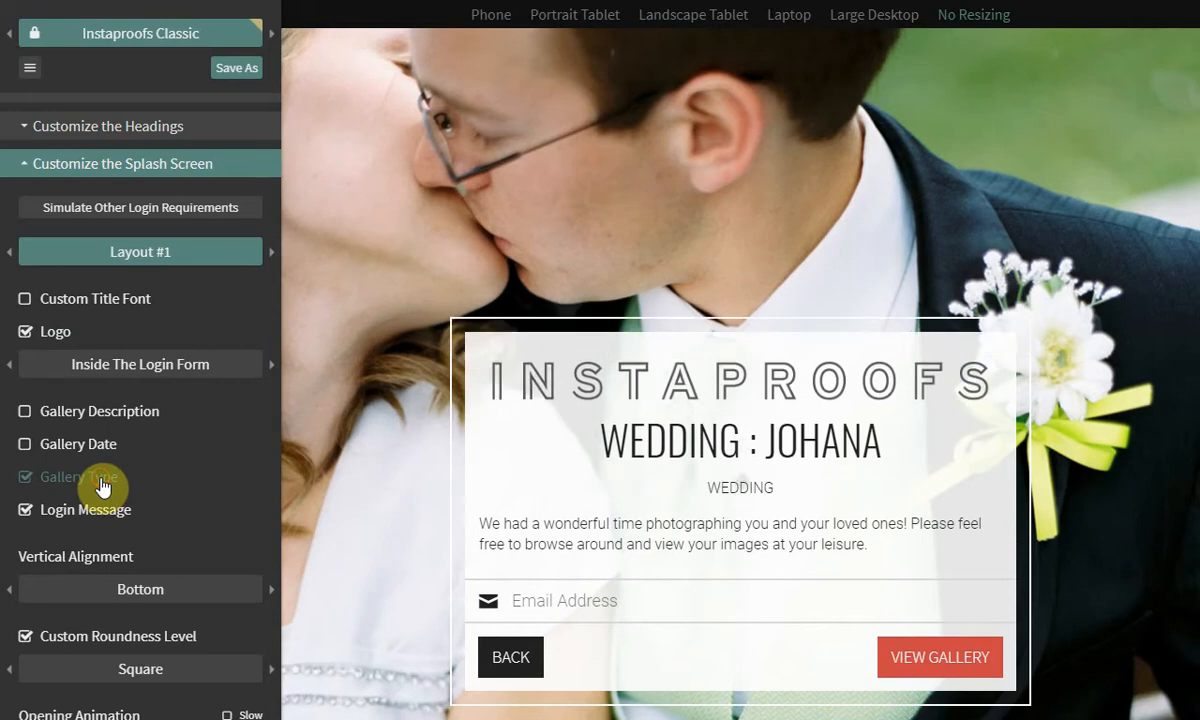
{"action": "left_click", "coordinate": [105, 513]}
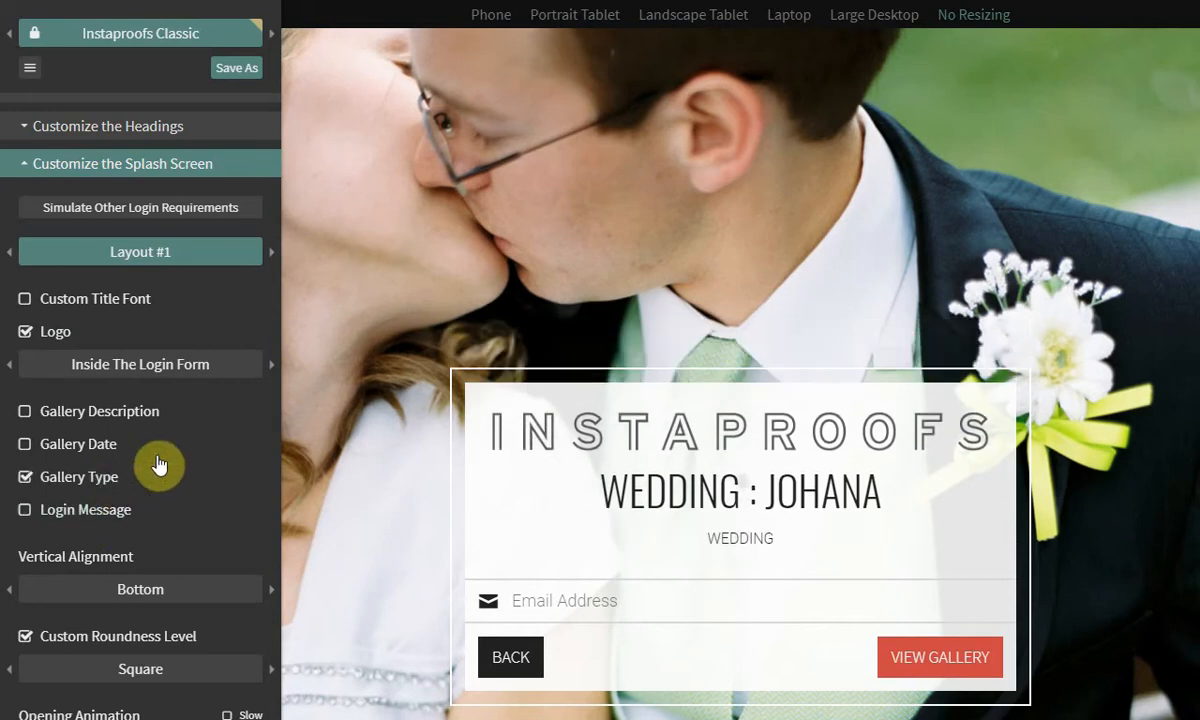
Step: Try the vertical alignment options for the splash screen login form, cycling back to Bottom
{"action": "scroll", "coordinate": [177, 428], "scroll_direction": "down", "scroll_amount": 3}
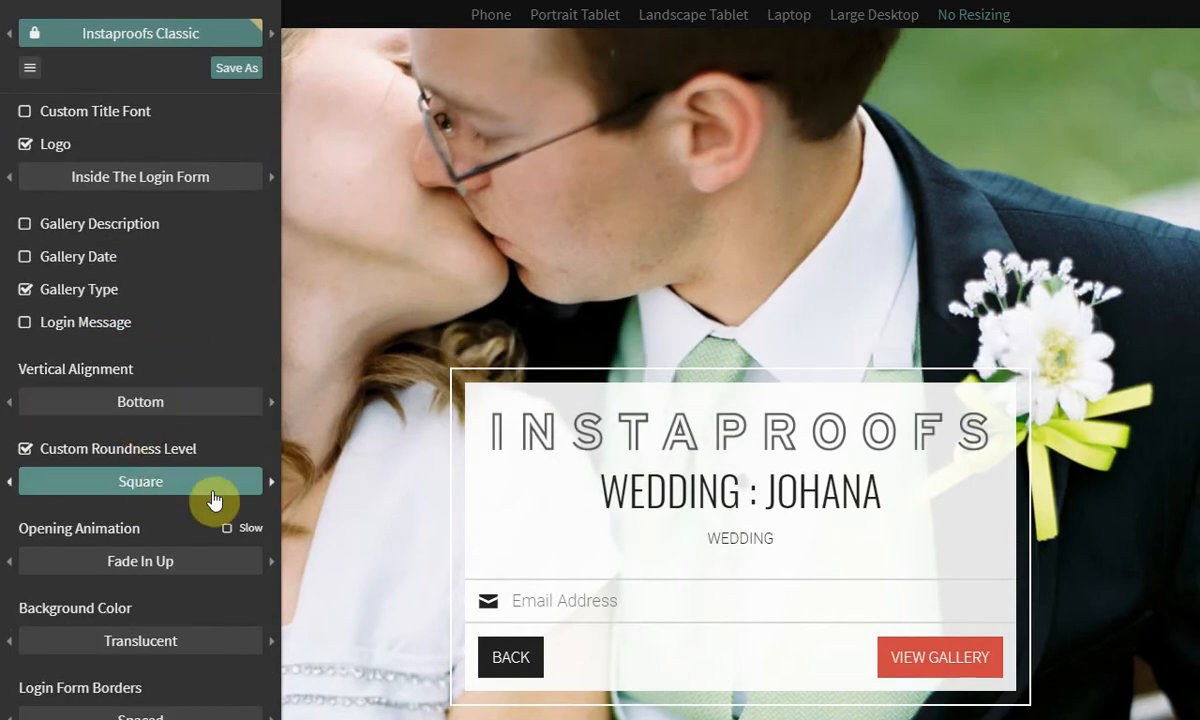
{"action": "left_click", "coordinate": [271, 402]}
{"action": "left_click", "coordinate": [271, 402]}
{"action": "left_click", "coordinate": [271, 402]}
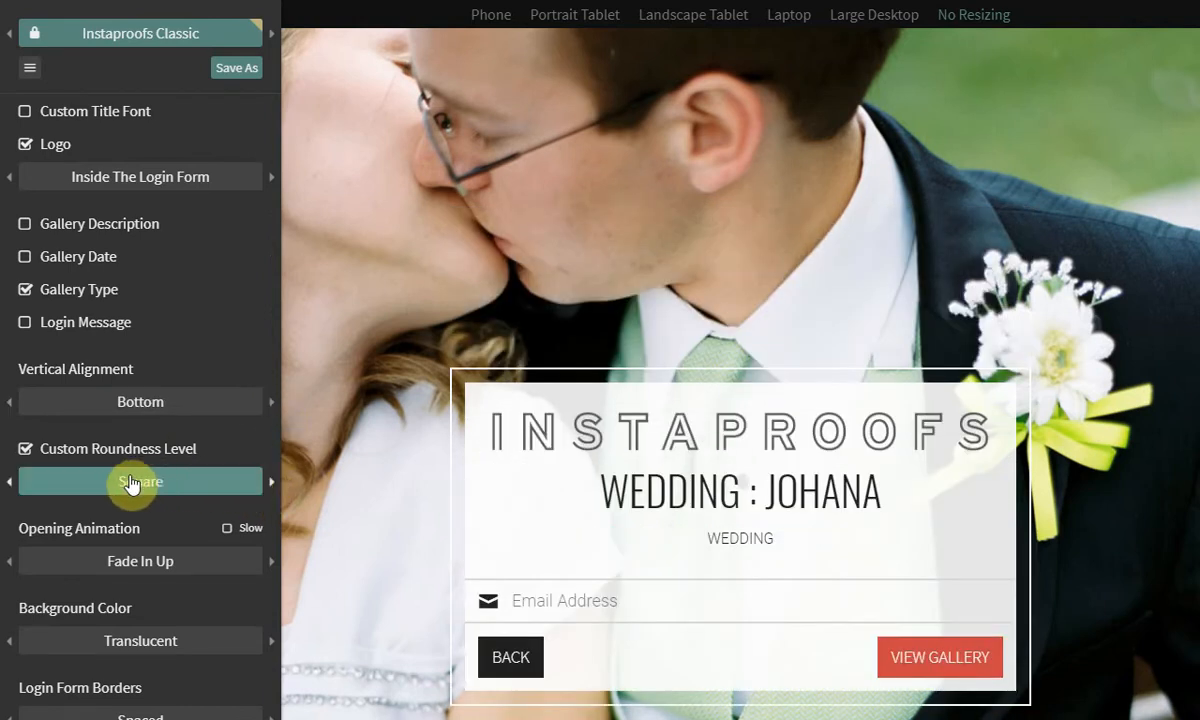
Step: Try other custom roundness levels for the splash screen login form, cycling back to Square
{"action": "left_click", "coordinate": [270, 482]}
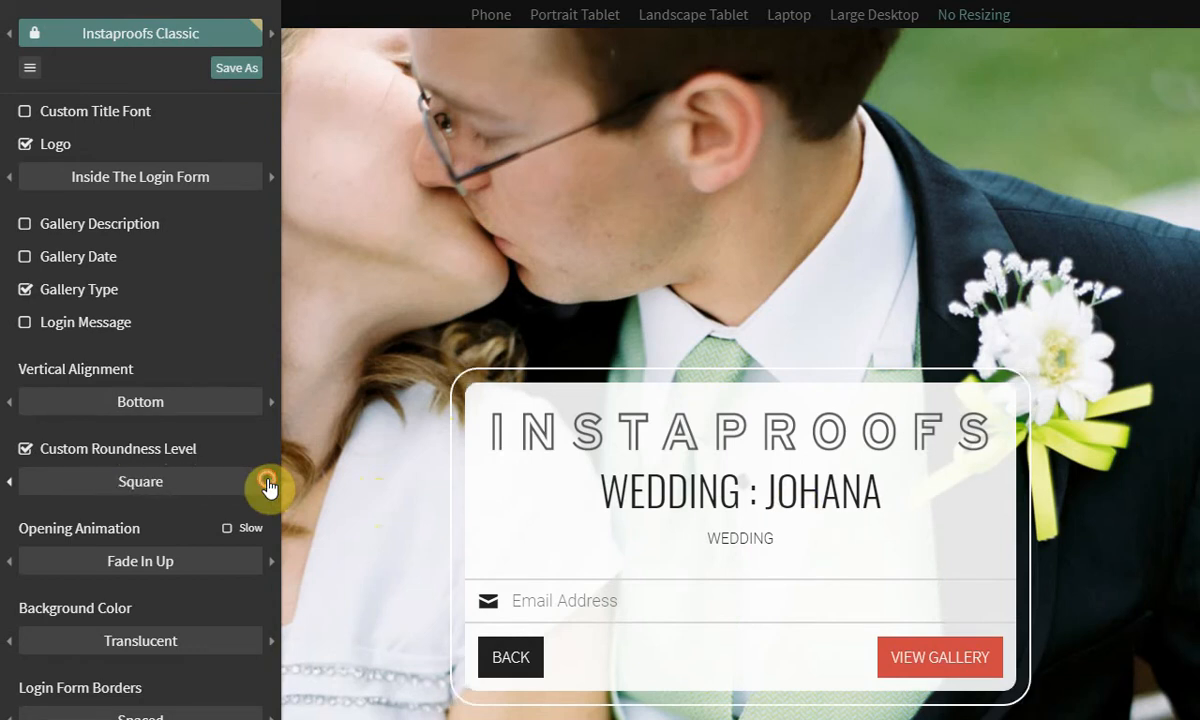
{"action": "left_click", "coordinate": [268, 484]}
Step: Preview the splash screen opening animations, cycling from Fade In Top Left through to Fade In Bottom Right
{"action": "scroll", "coordinate": [170, 420], "scroll_direction": "down", "scroll_amount": 2}
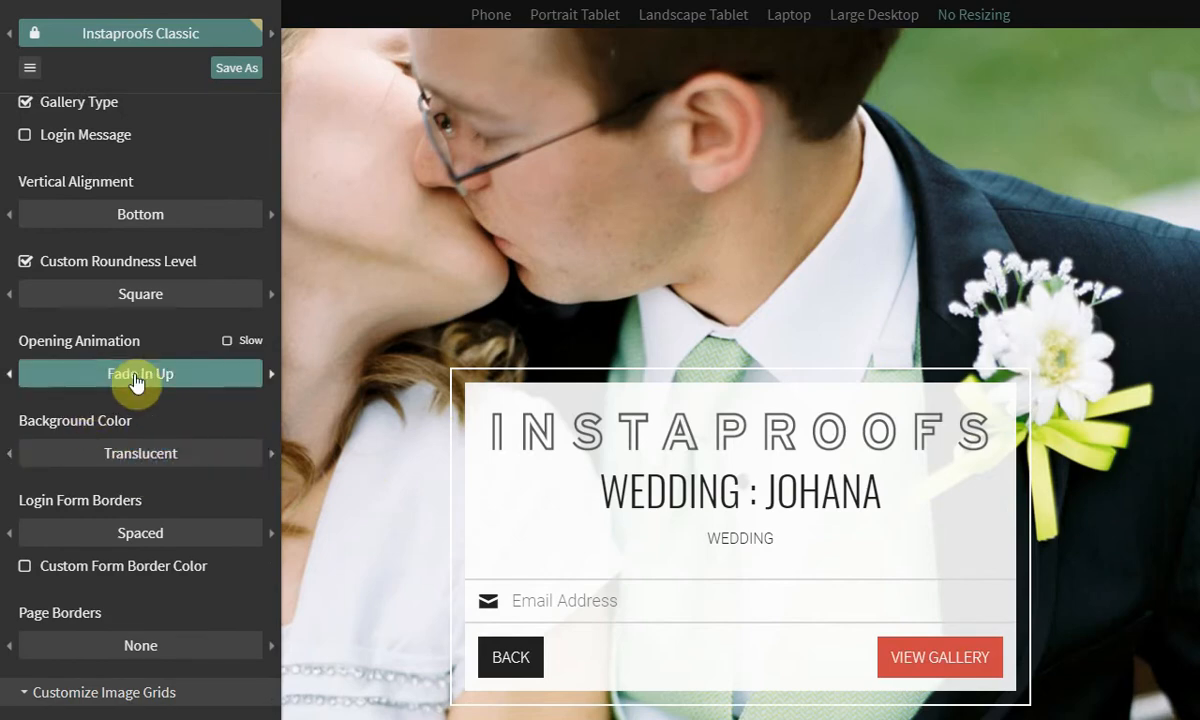
{"action": "left_click", "coordinate": [271, 374]}
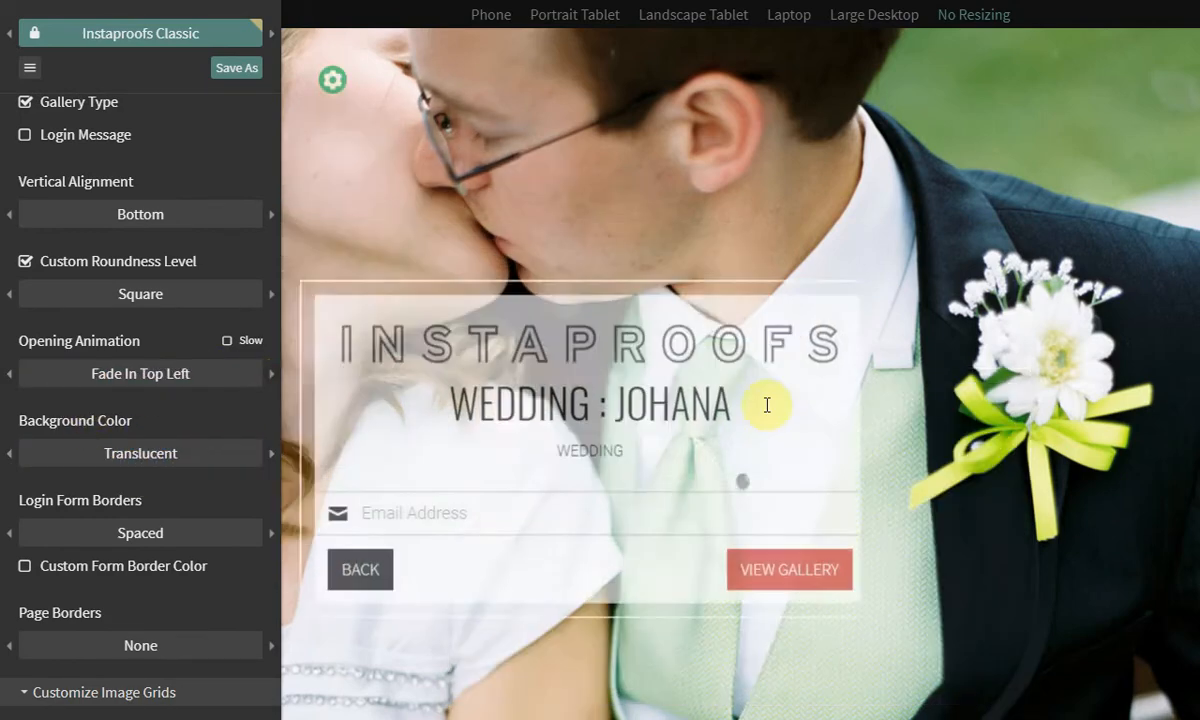
{"action": "left_click", "coordinate": [273, 374]}
{"action": "left_click", "coordinate": [273, 374]}
{"action": "left_click", "coordinate": [273, 374]}
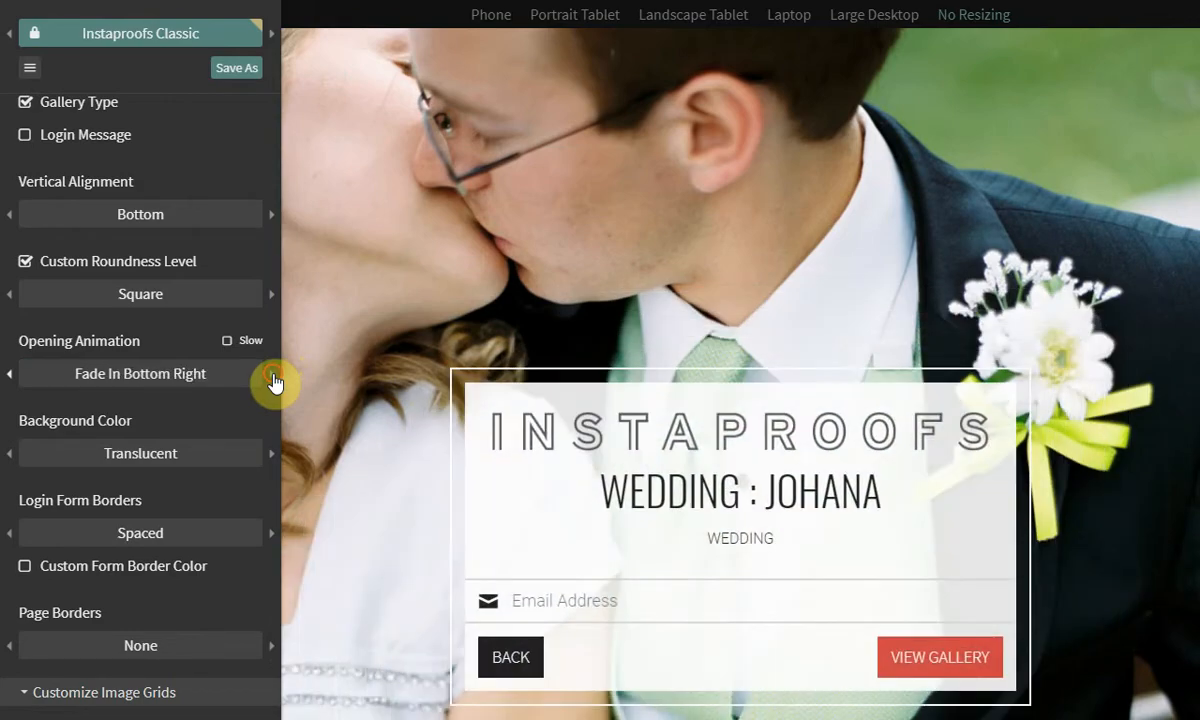
Step: Make the opening animation slow, preview the Light Speed In variants and set the animation to Jack In The Box
{"action": "left_click", "coordinate": [255, 343]}
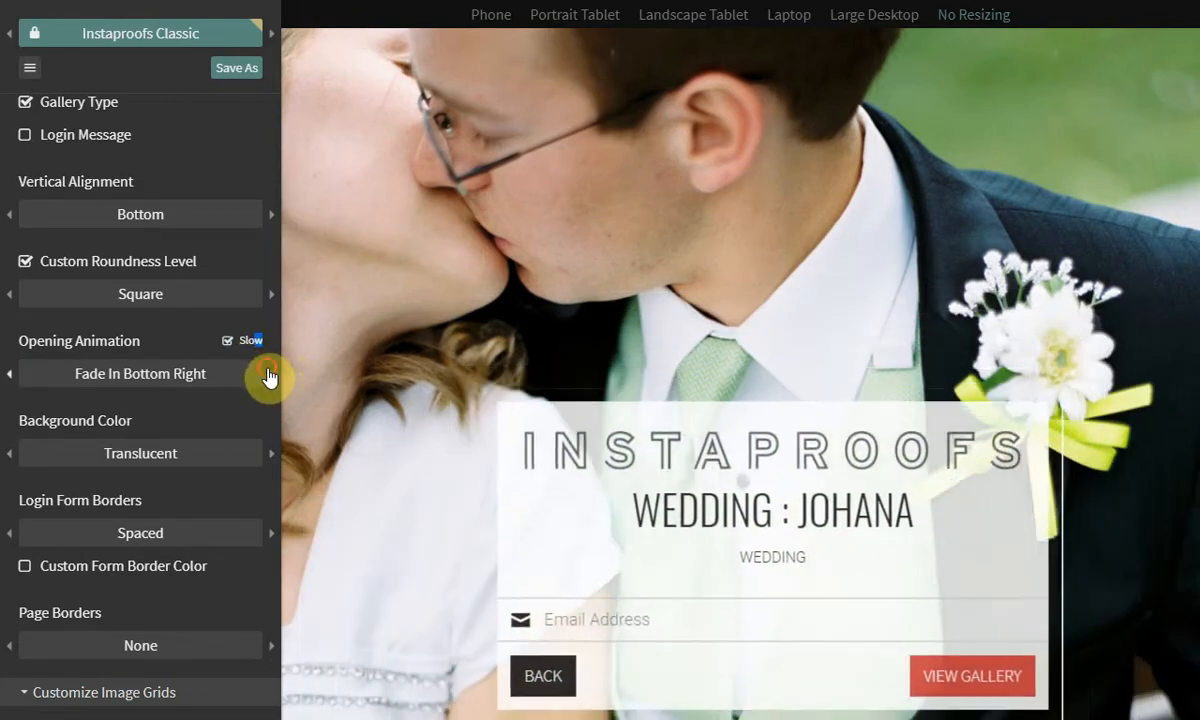
{"action": "left_click", "coordinate": [271, 374]}
{"action": "left_click", "coordinate": [271, 374]}
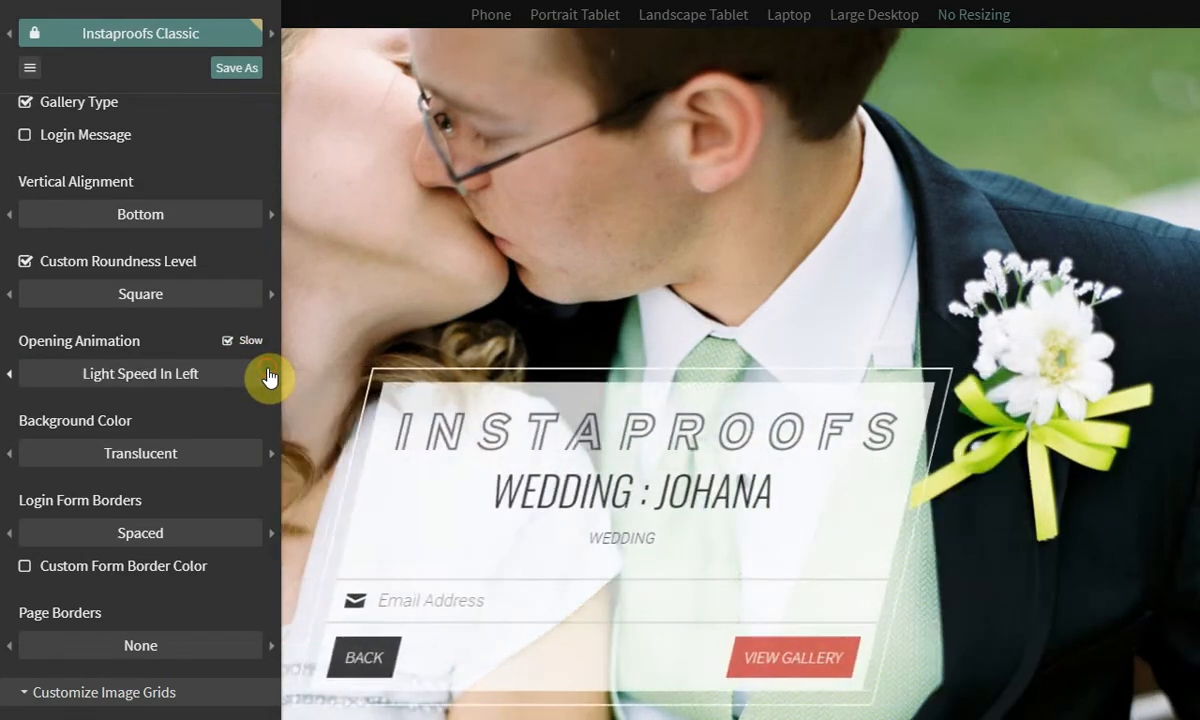
{"action": "left_click", "coordinate": [270, 375]}
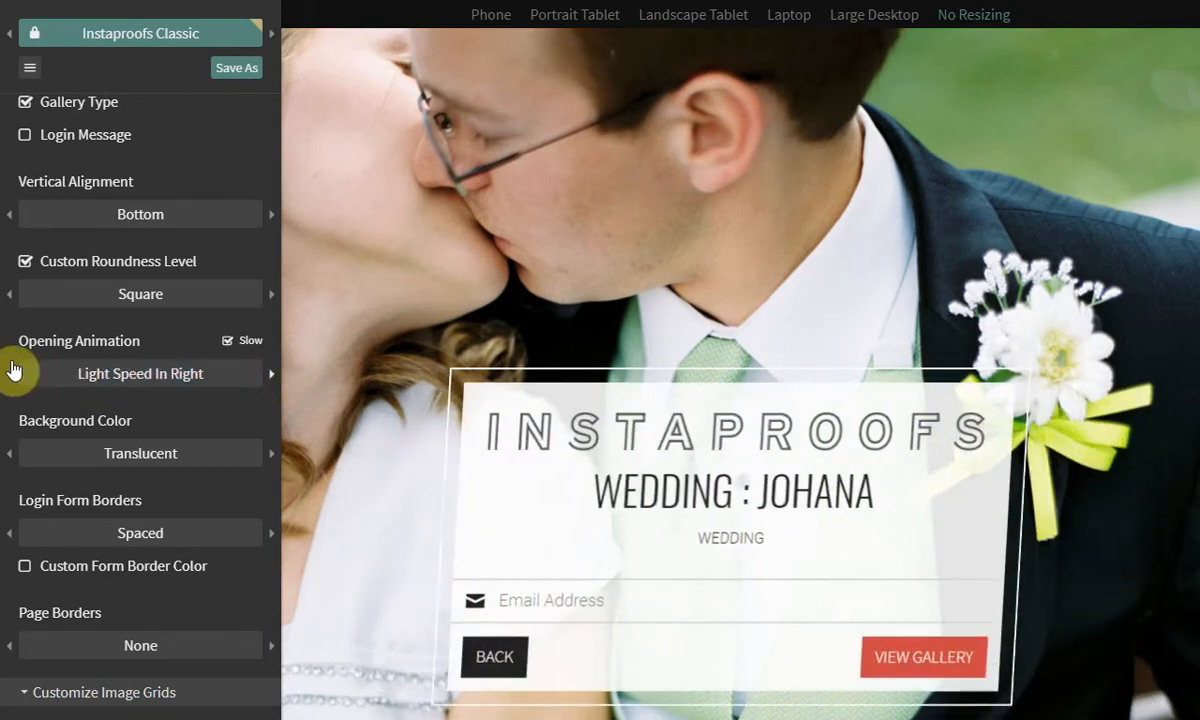
{"action": "left_click", "coordinate": [10, 374]}
{"action": "left_click", "coordinate": [10, 374]}
{"action": "left_click", "coordinate": [10, 374]}
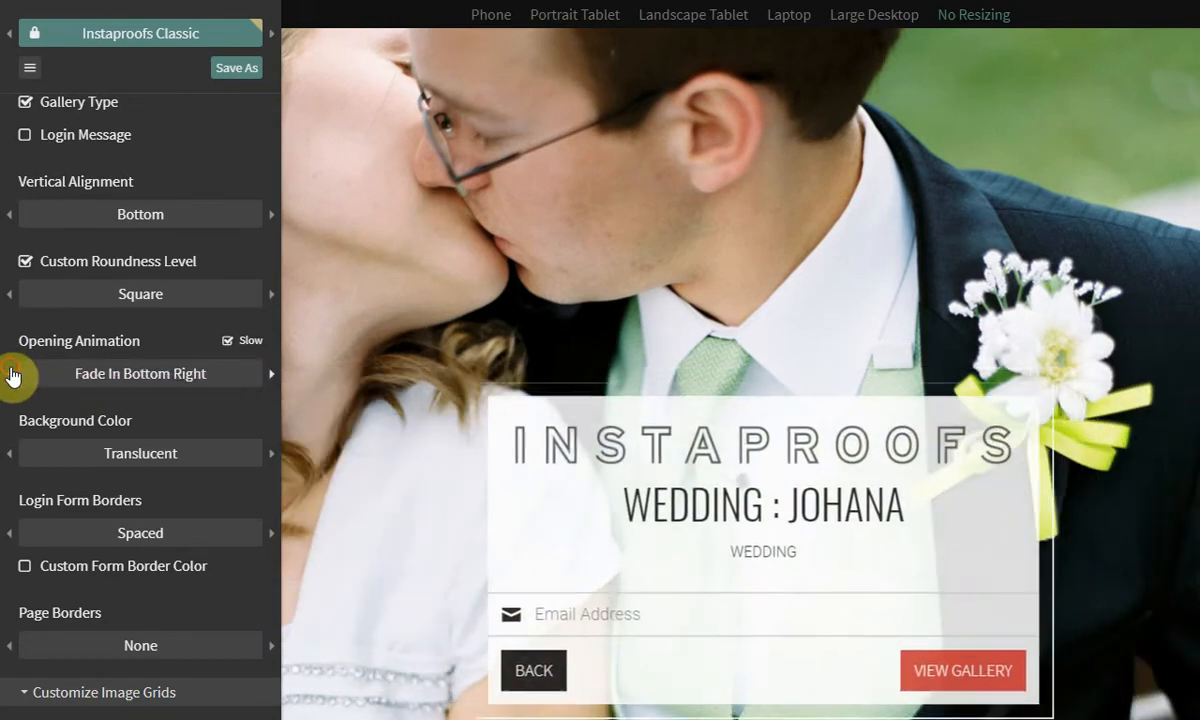
{"action": "left_click", "coordinate": [270, 375]}
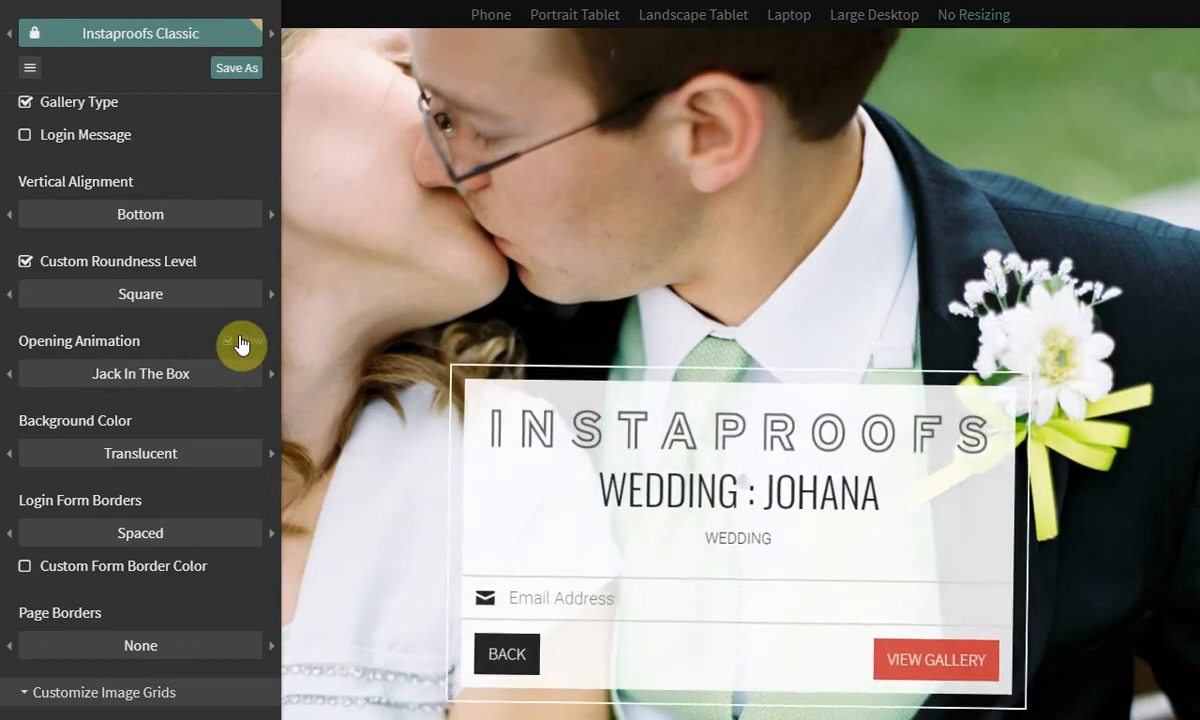
Step: Try the login form without a background color, then set its background color to Solid
{"action": "scroll", "coordinate": [225, 390], "scroll_direction": "down", "scroll_amount": 1}
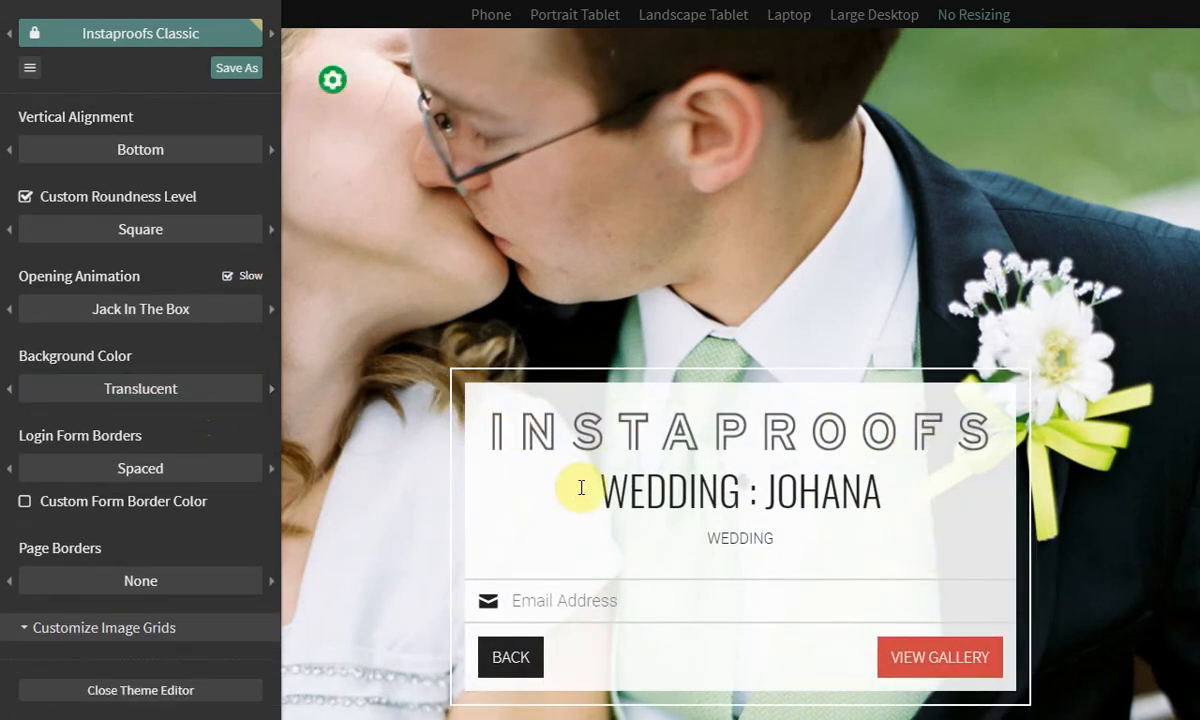
{"action": "left_click", "coordinate": [270, 392]}
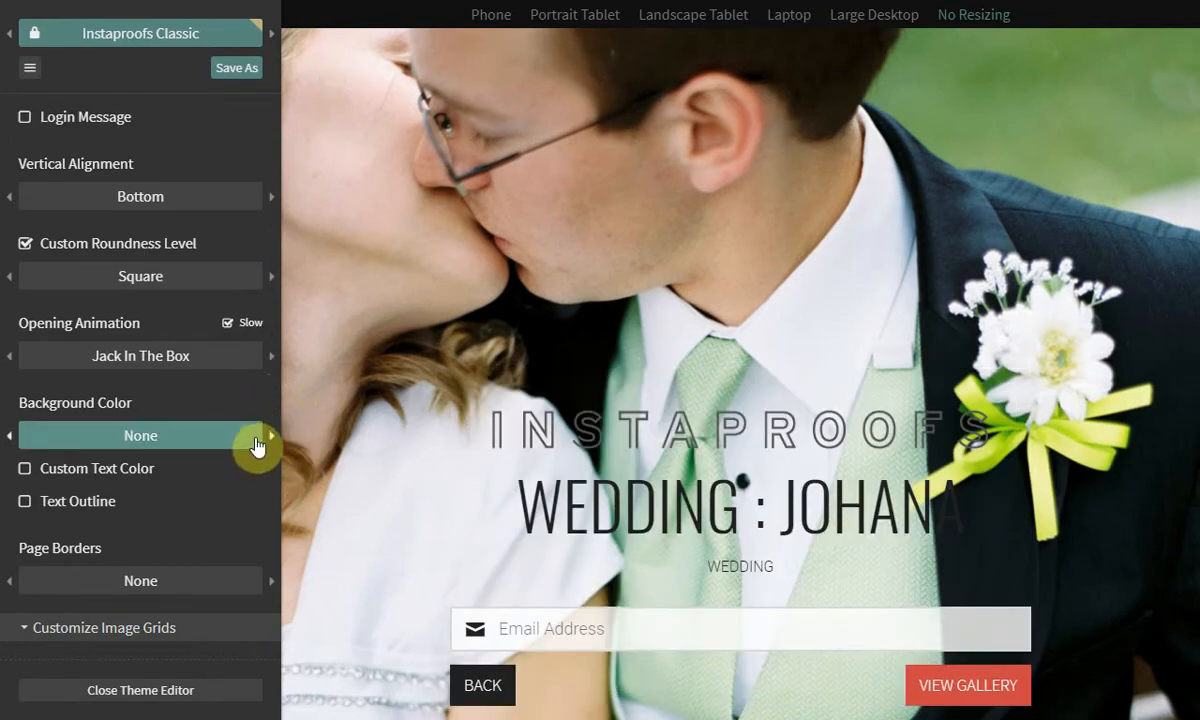
{"action": "left_click", "coordinate": [270, 440]}
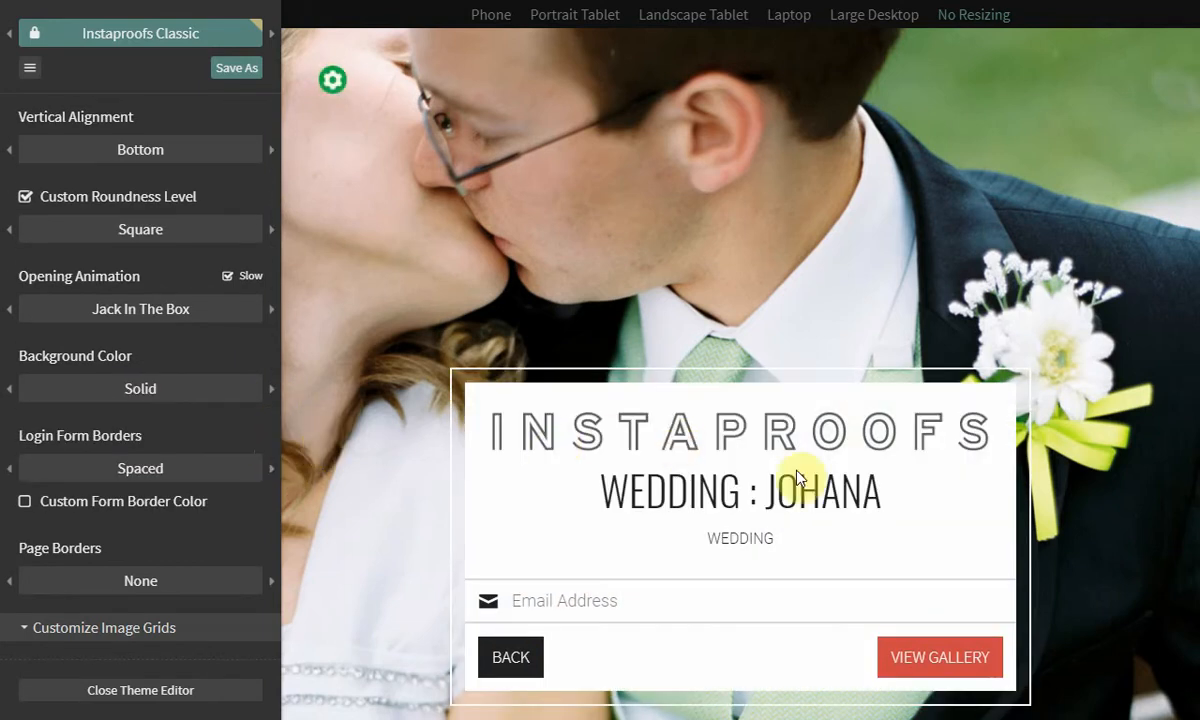
Step: Cycle through the login form border styles and set the borders to None
{"action": "left_click", "coordinate": [275, 479]}
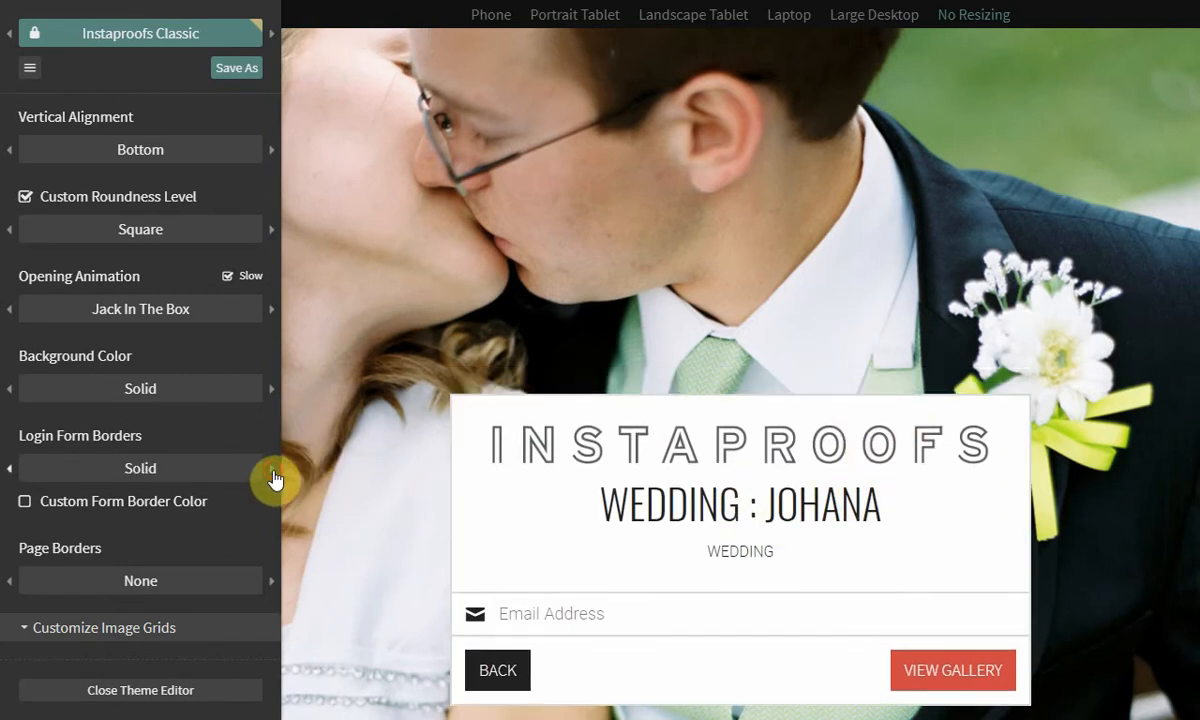
{"action": "left_click", "coordinate": [275, 479]}
{"action": "left_click", "coordinate": [273, 478]}
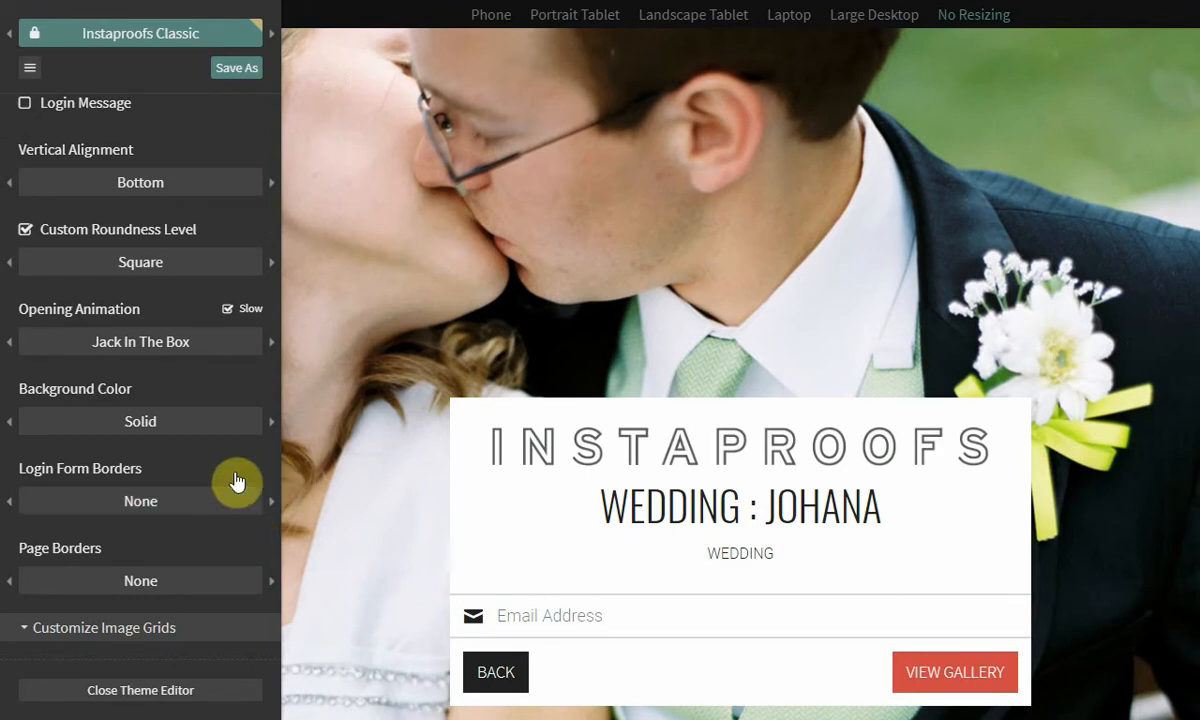
Step: Switch the splash screen to Layout #2 and set its logo to Not Displayed
{"action": "scroll", "coordinate": [200, 480], "scroll_direction": "up", "scroll_amount": 5}
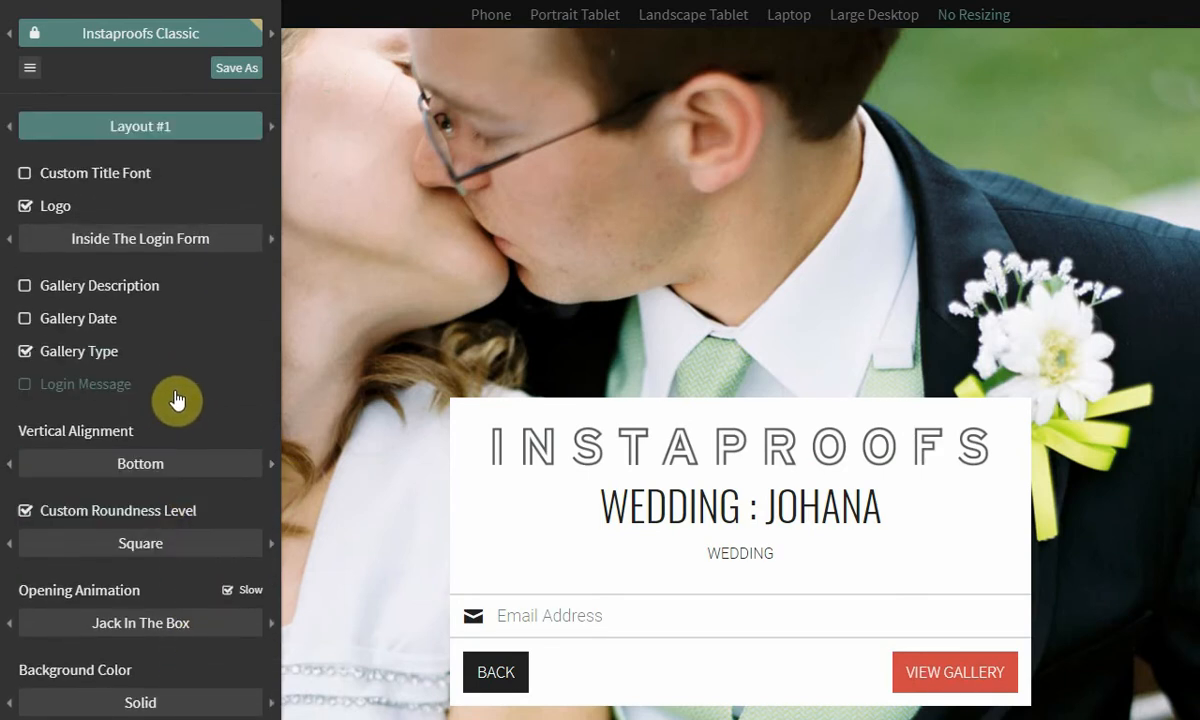
{"action": "scroll", "coordinate": [175, 400], "scroll_direction": "up", "scroll_amount": 3}
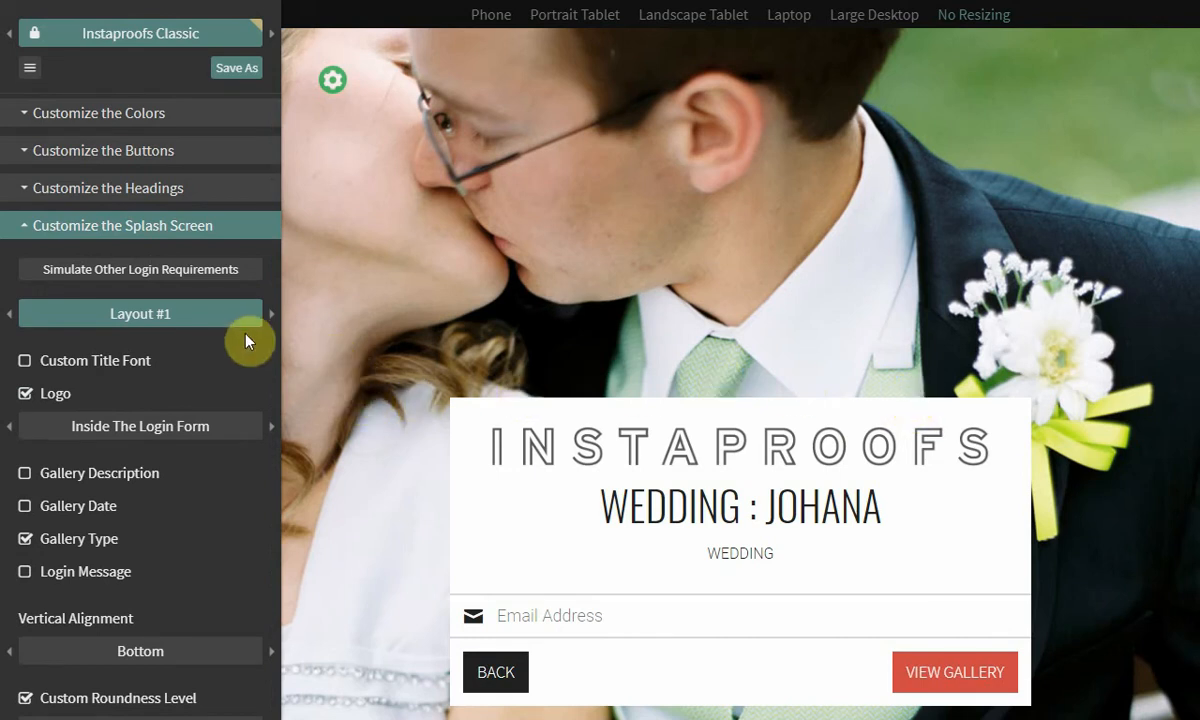
{"action": "left_click", "coordinate": [272, 316]}
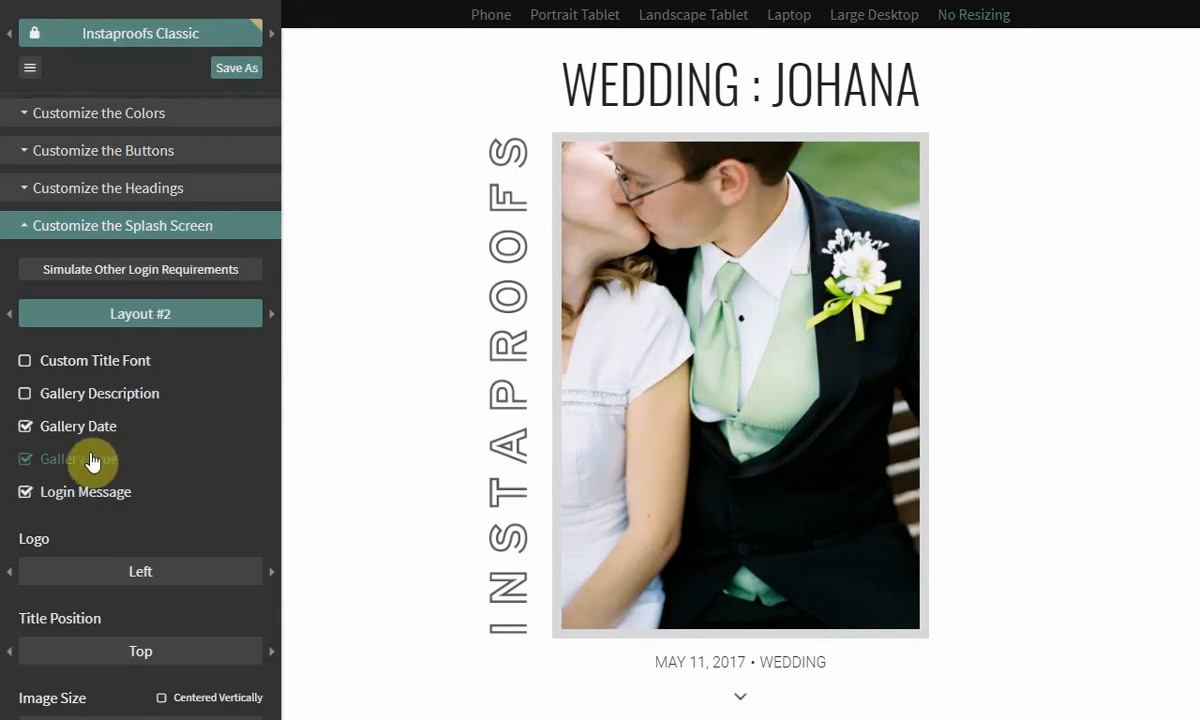
{"action": "left_click", "coordinate": [85, 563]}
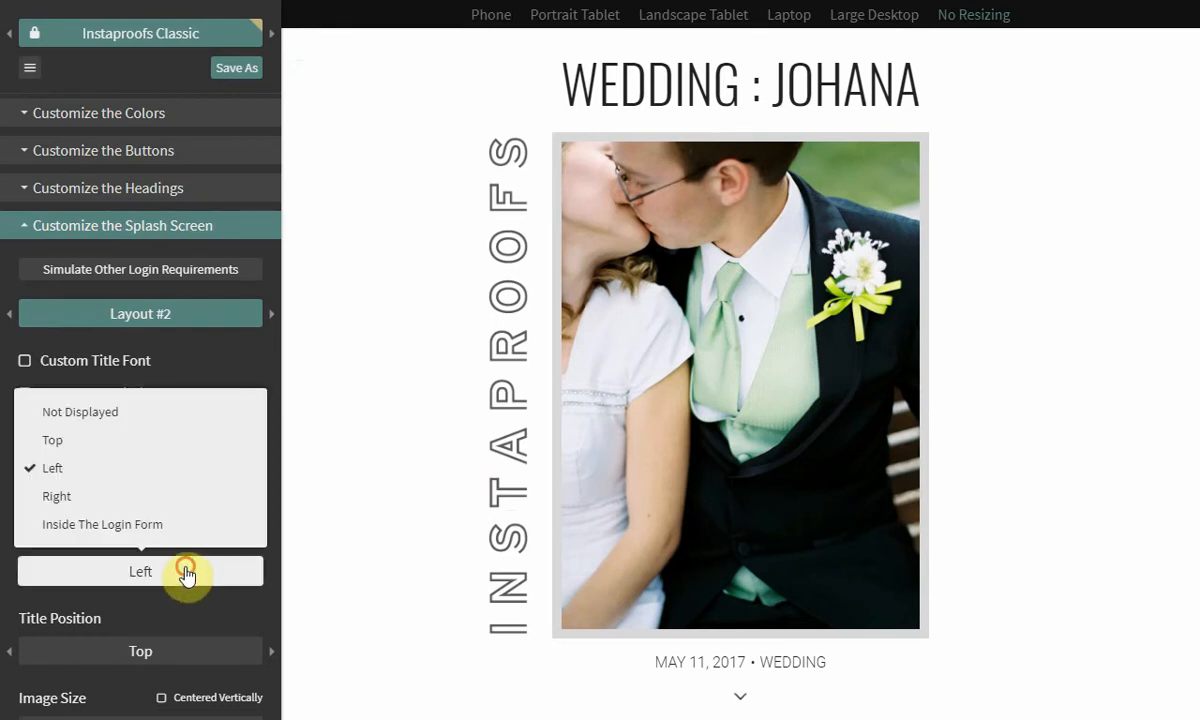
{"action": "left_click", "coordinate": [131, 416]}
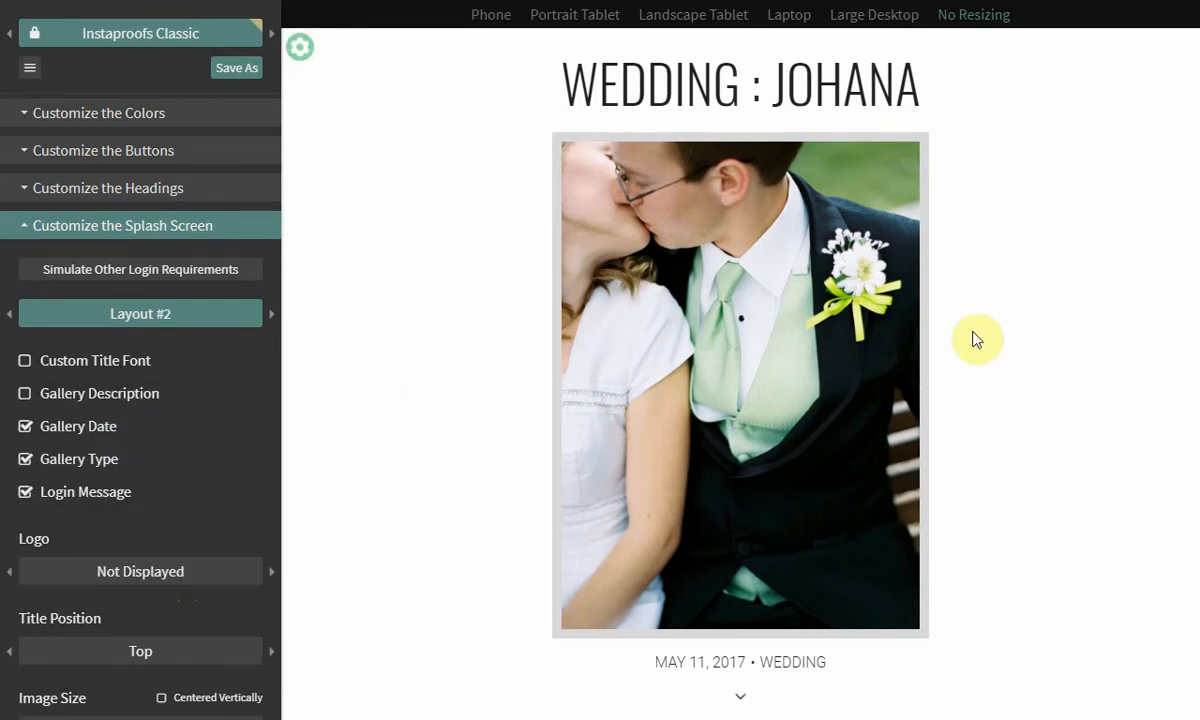
Step: Try the title below the splash screen image, cycling the title position back to Top
{"action": "scroll", "coordinate": [228, 482], "scroll_direction": "down", "scroll_amount": 1}
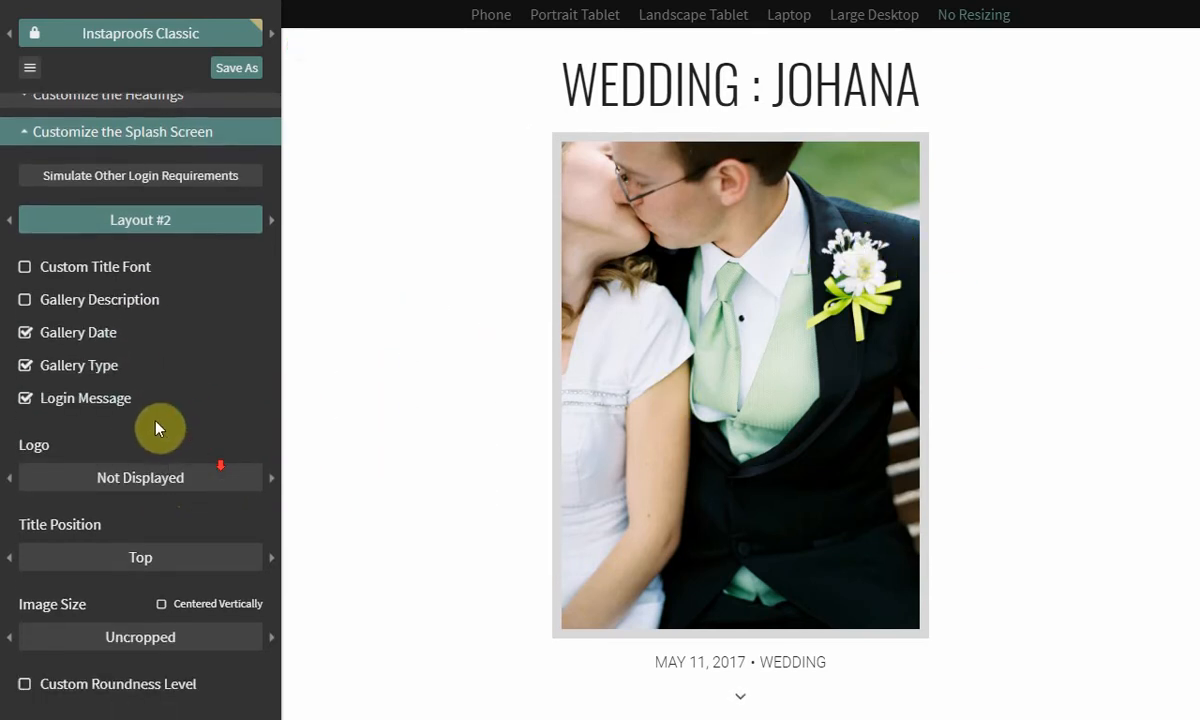
{"action": "scroll", "coordinate": [255, 505], "scroll_direction": "down", "scroll_amount": 1}
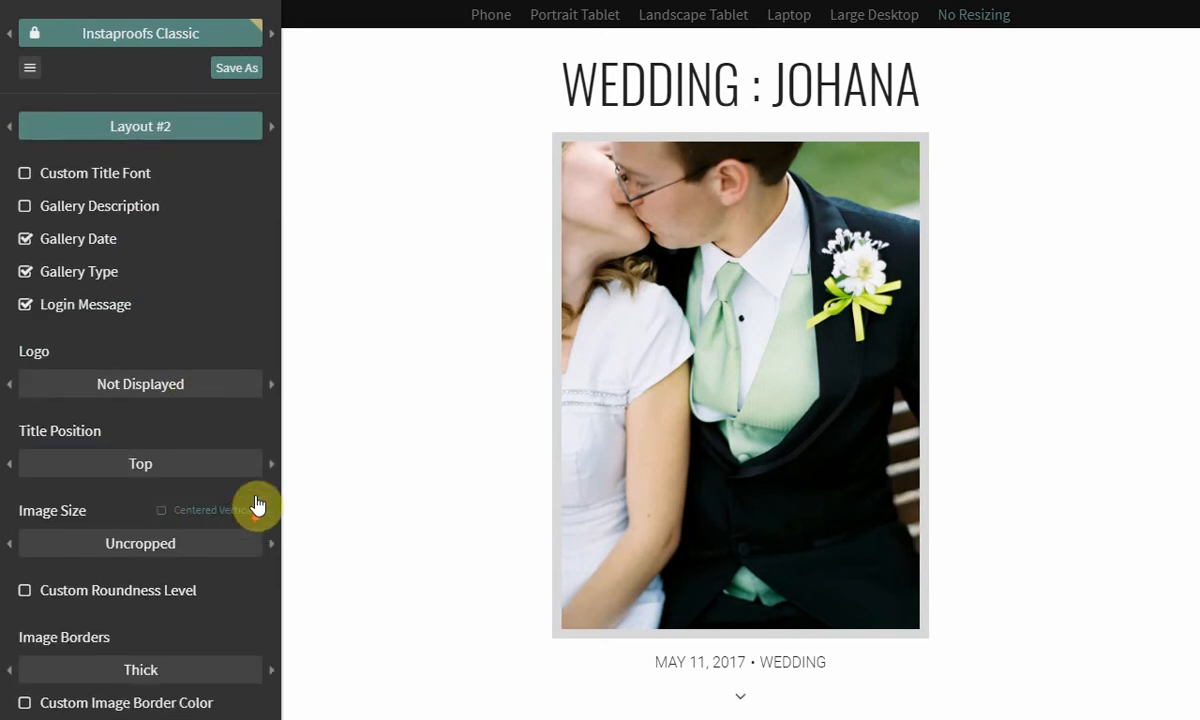
{"action": "left_click", "coordinate": [271, 465]}
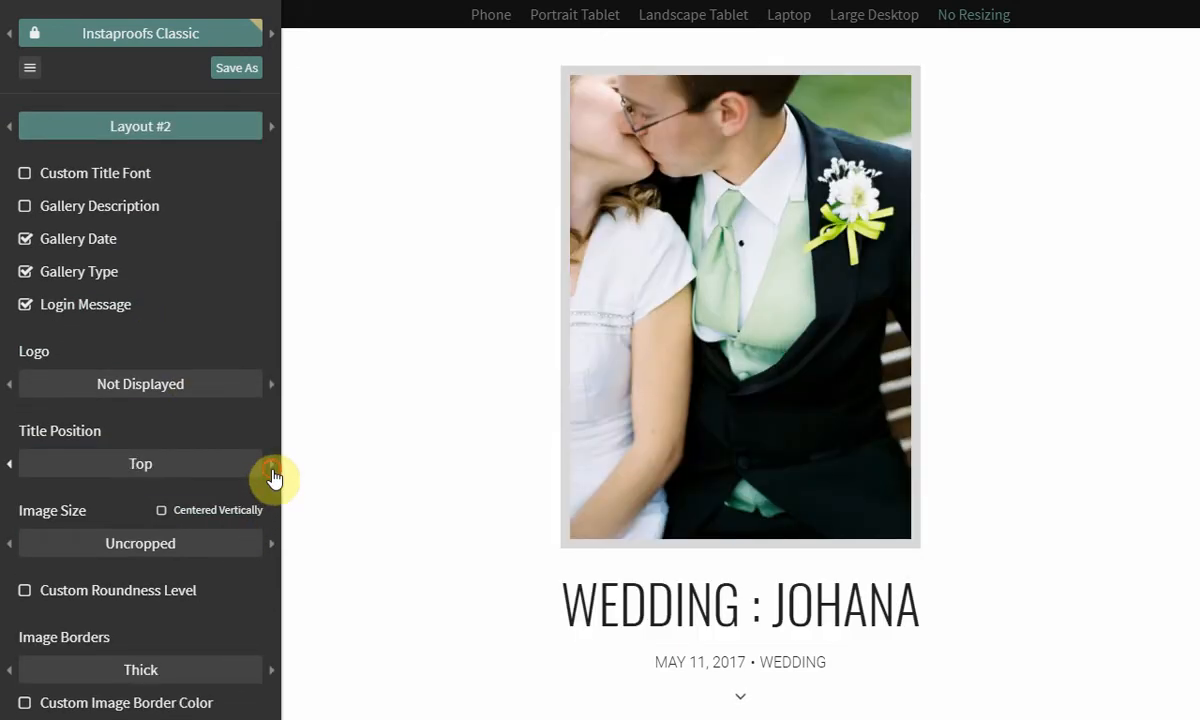
Step: Preview the splash image sizes, including Large Margins and Max Width, cycling back to Uncropped
{"action": "left_click", "coordinate": [272, 545]}
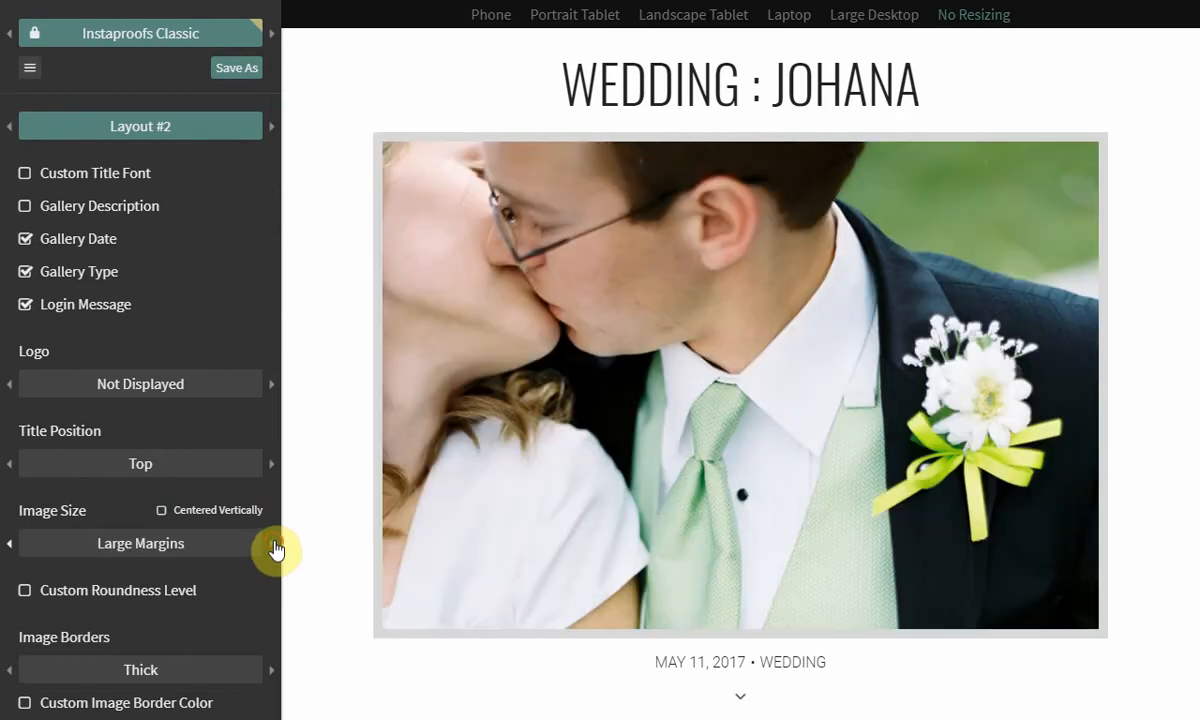
{"action": "left_click", "coordinate": [272, 545]}
{"action": "left_click", "coordinate": [272, 545]}
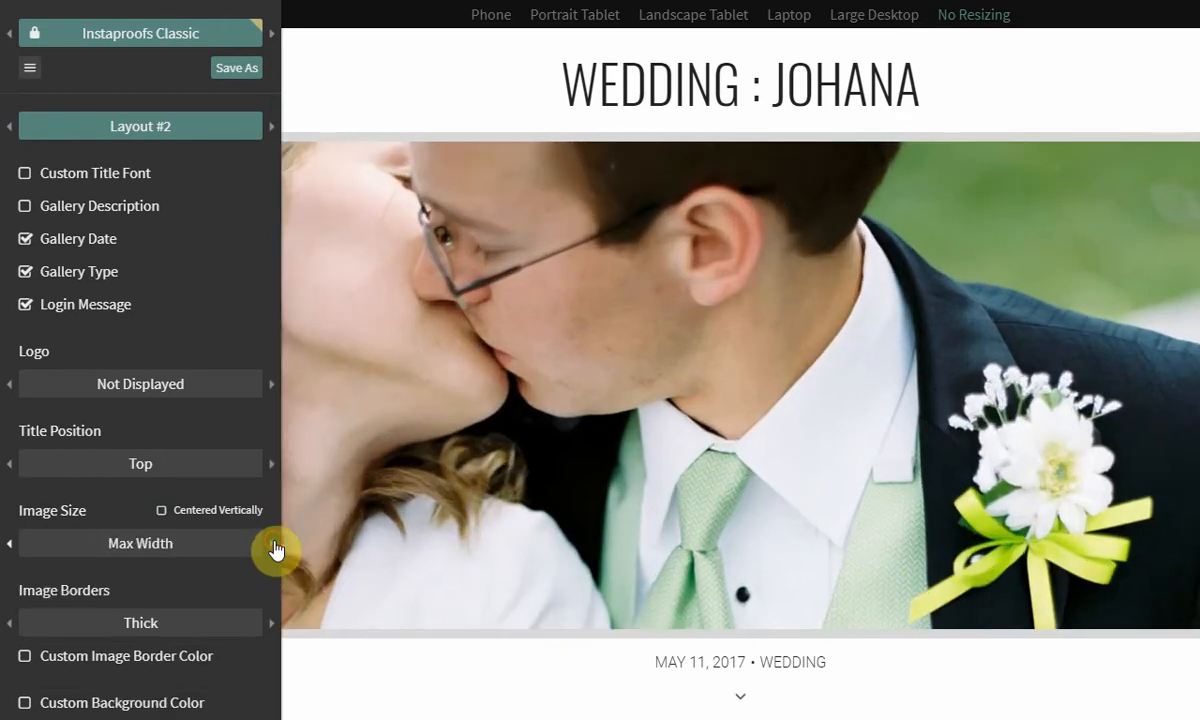
{"action": "left_click", "coordinate": [272, 545]}
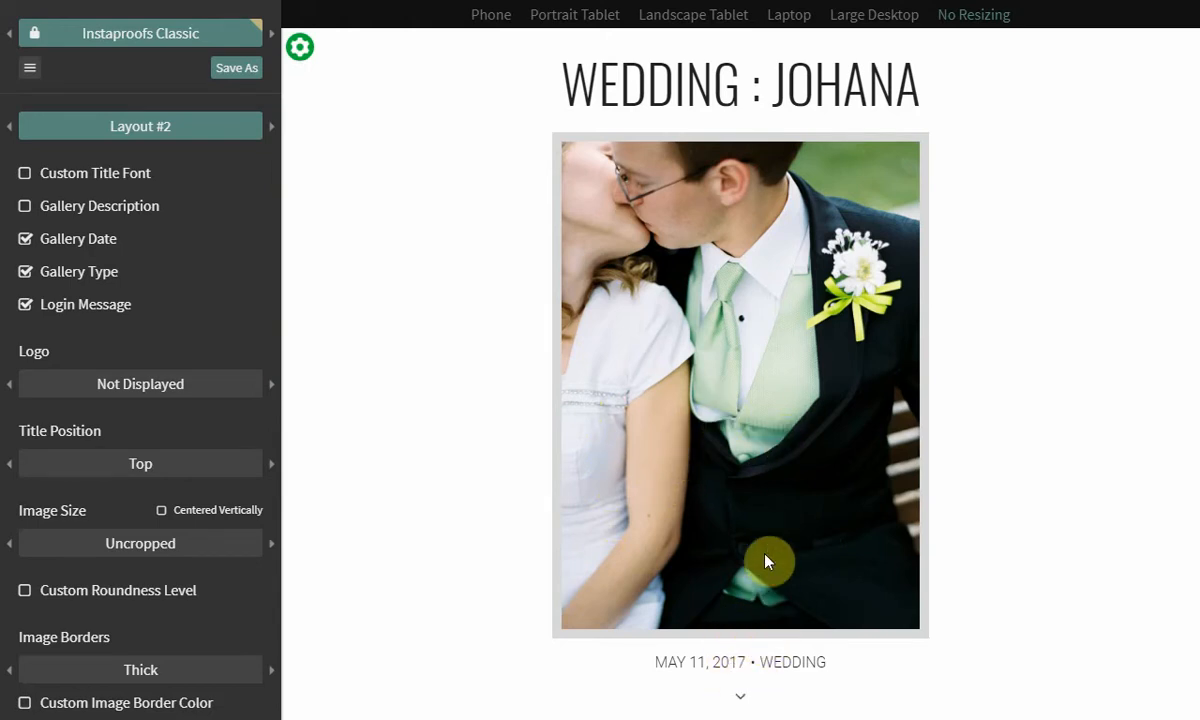
Step: Fill in the visitor's email address in the splash screen login form and enter the gallery
{"action": "scroll", "coordinate": [766, 562], "scroll_direction": "down", "scroll_amount": 6}
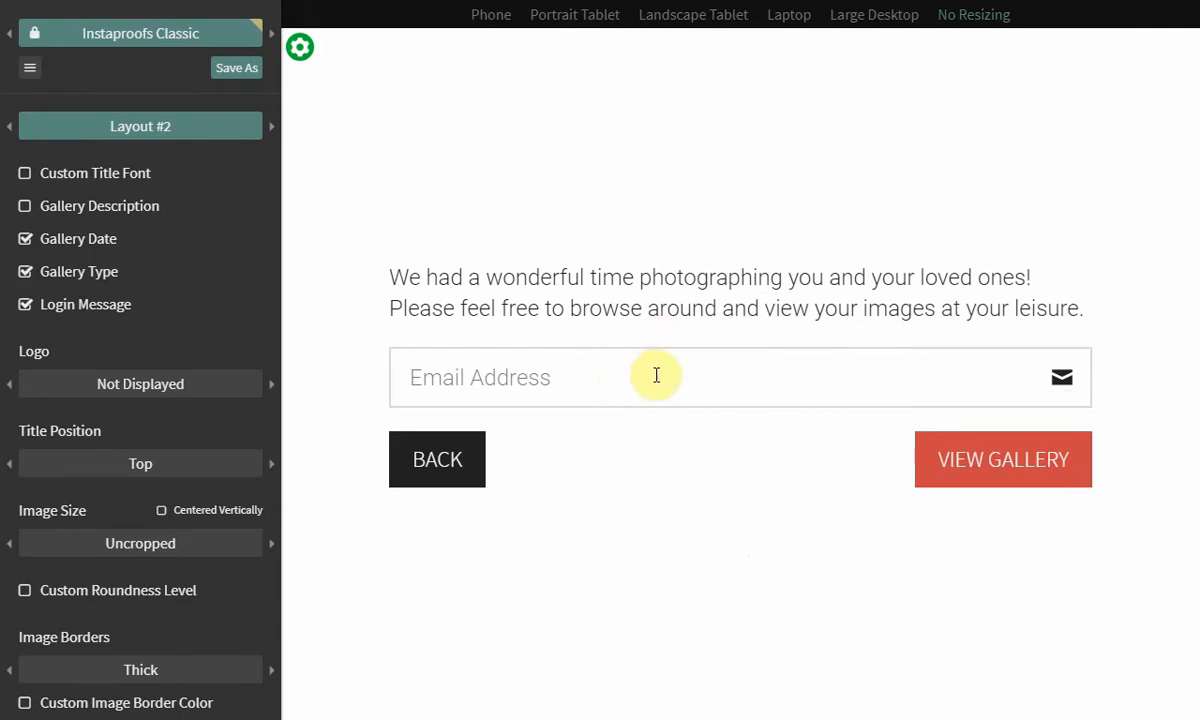
{"action": "left_click", "coordinate": [656, 375]}
{"action": "left_click", "coordinate": [538, 431]}
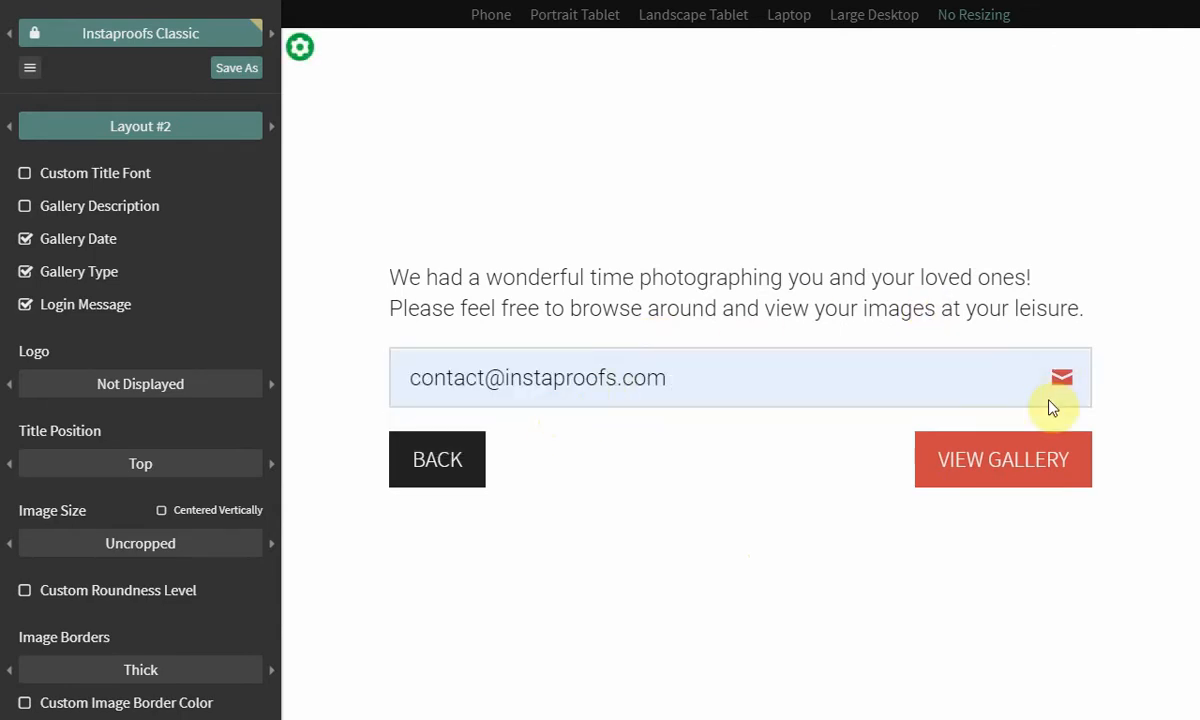
{"action": "left_click", "coordinate": [1002, 466]}
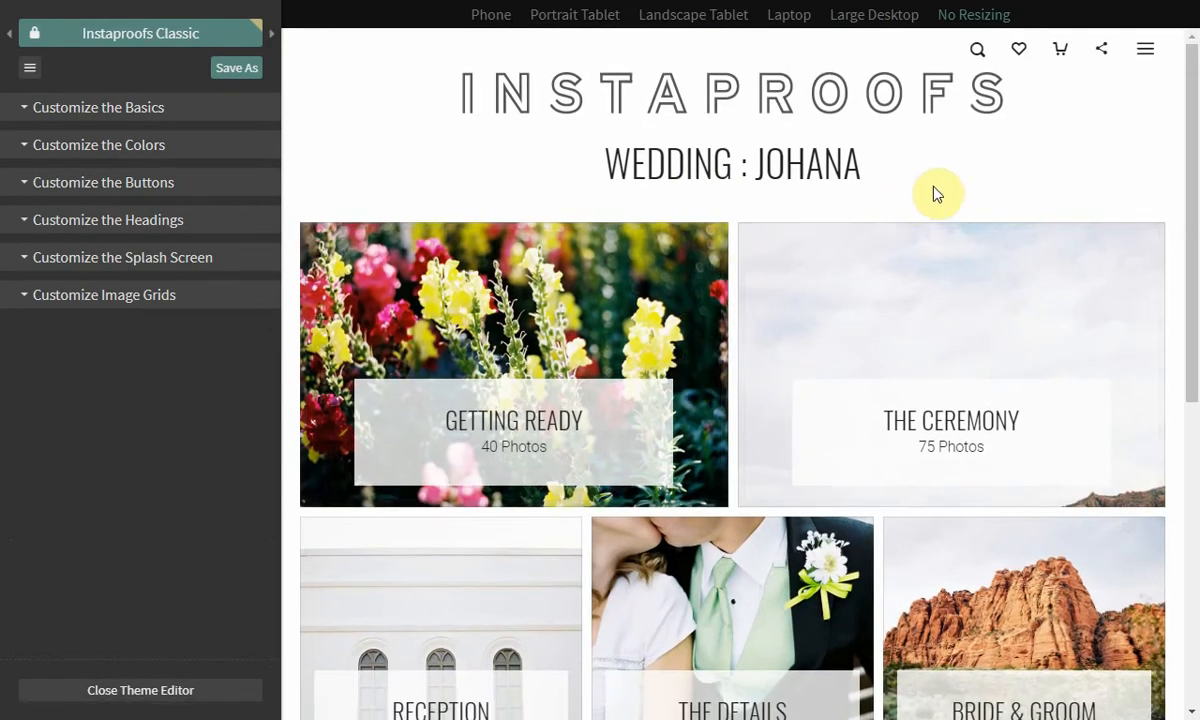
Step: Look over the gallery's album covers and open the Getting Ready album with 40 photos
{"action": "scroll", "coordinate": [651, 383], "scroll_direction": "down", "scroll_amount": 5}
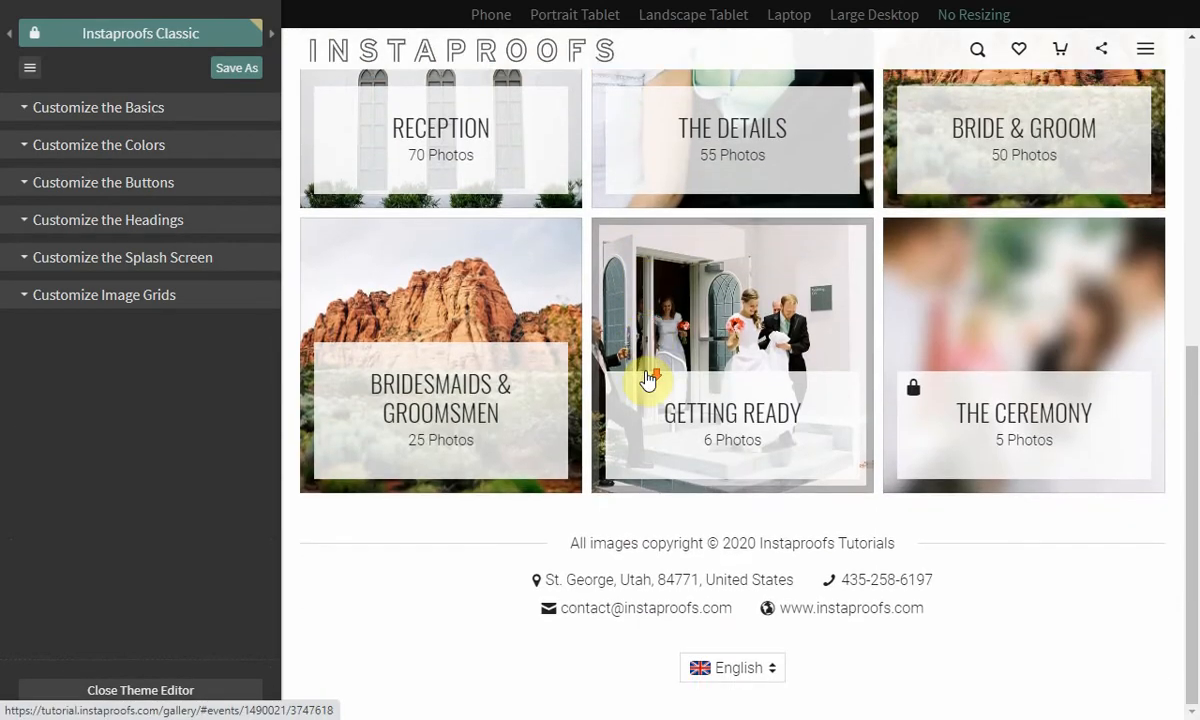
{"action": "scroll", "coordinate": [648, 378], "scroll_direction": "up", "scroll_amount": 5}
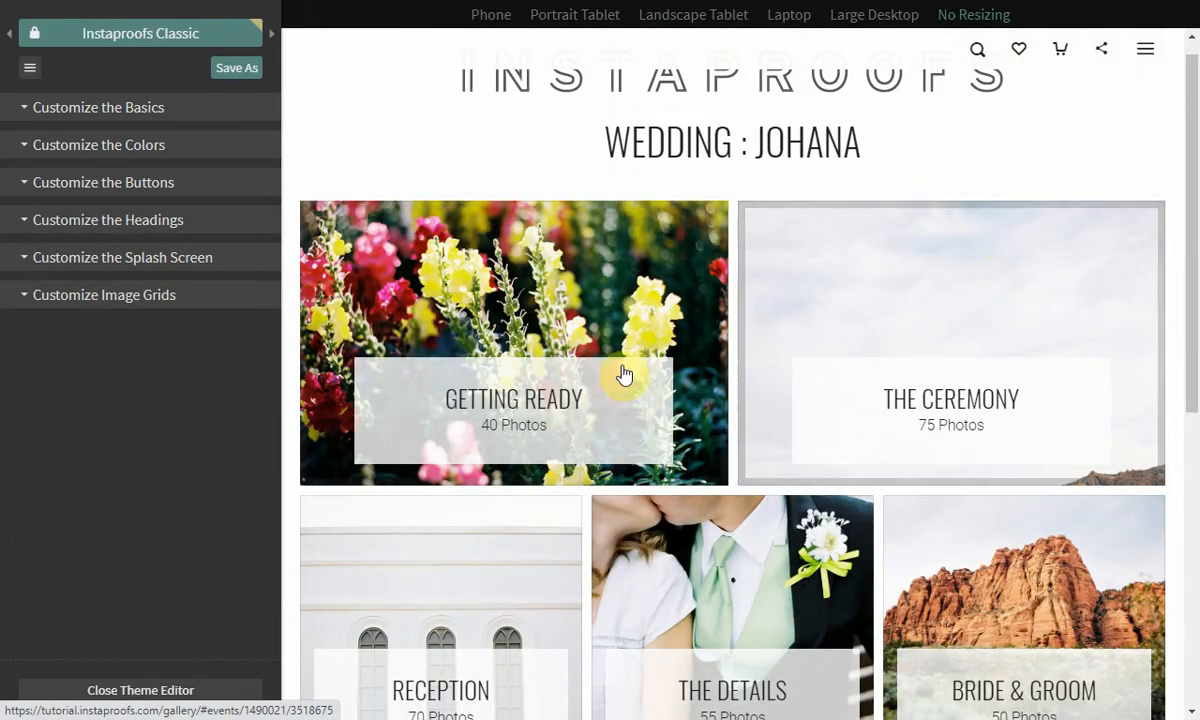
{"action": "left_click", "coordinate": [483, 326]}
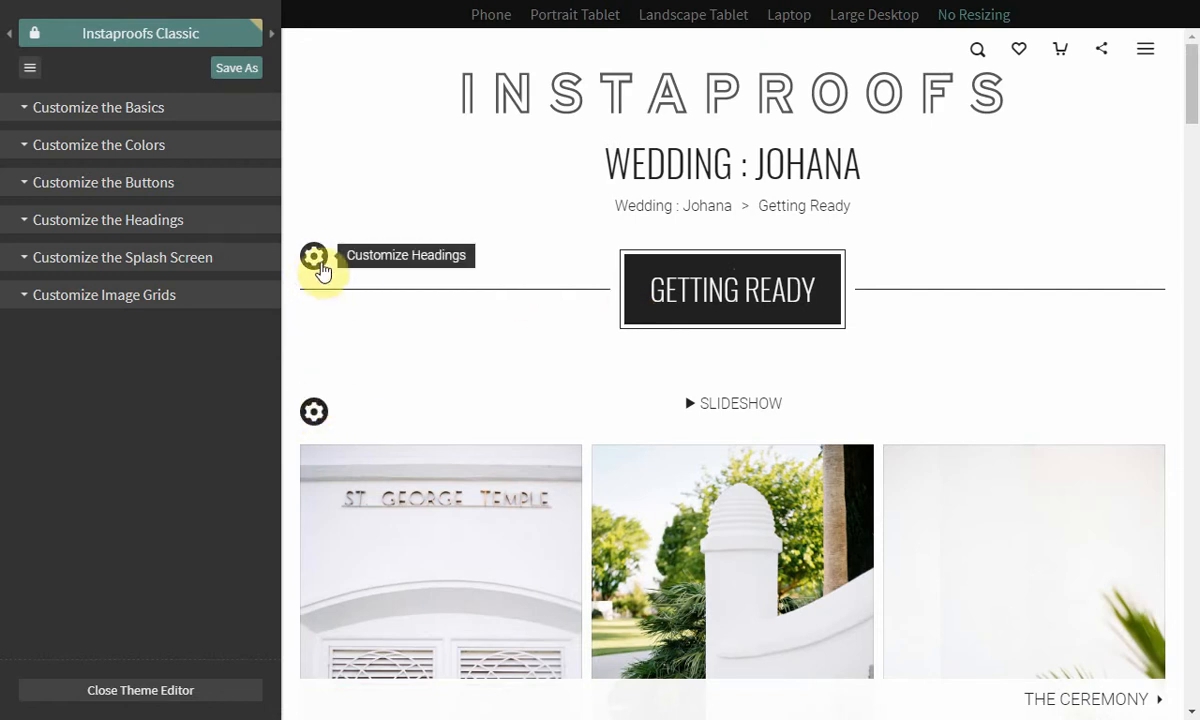
Step: Open the heading customization options, cycle through the custom fonts and set the heading font to Russo One
{"action": "left_click", "coordinate": [316, 258]}
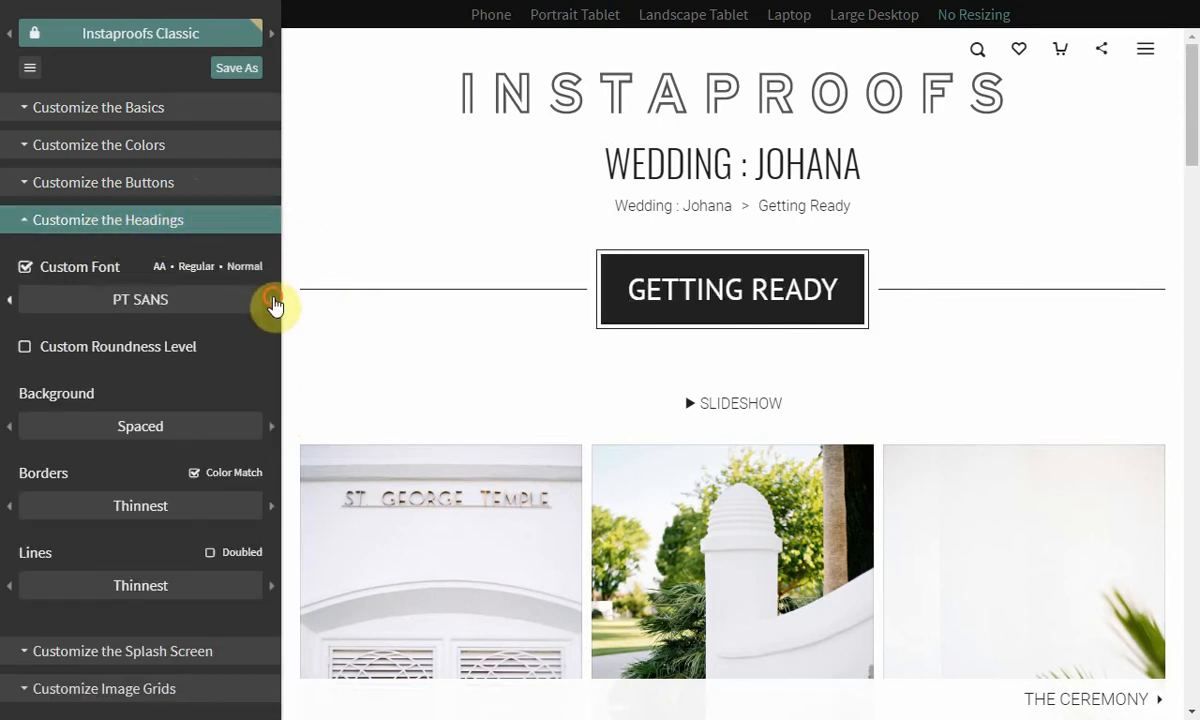
{"action": "left_click", "coordinate": [272, 302]}
{"action": "left_click", "coordinate": [272, 302]}
{"action": "left_click", "coordinate": [272, 302]}
{"action": "left_click", "coordinate": [273, 302]}
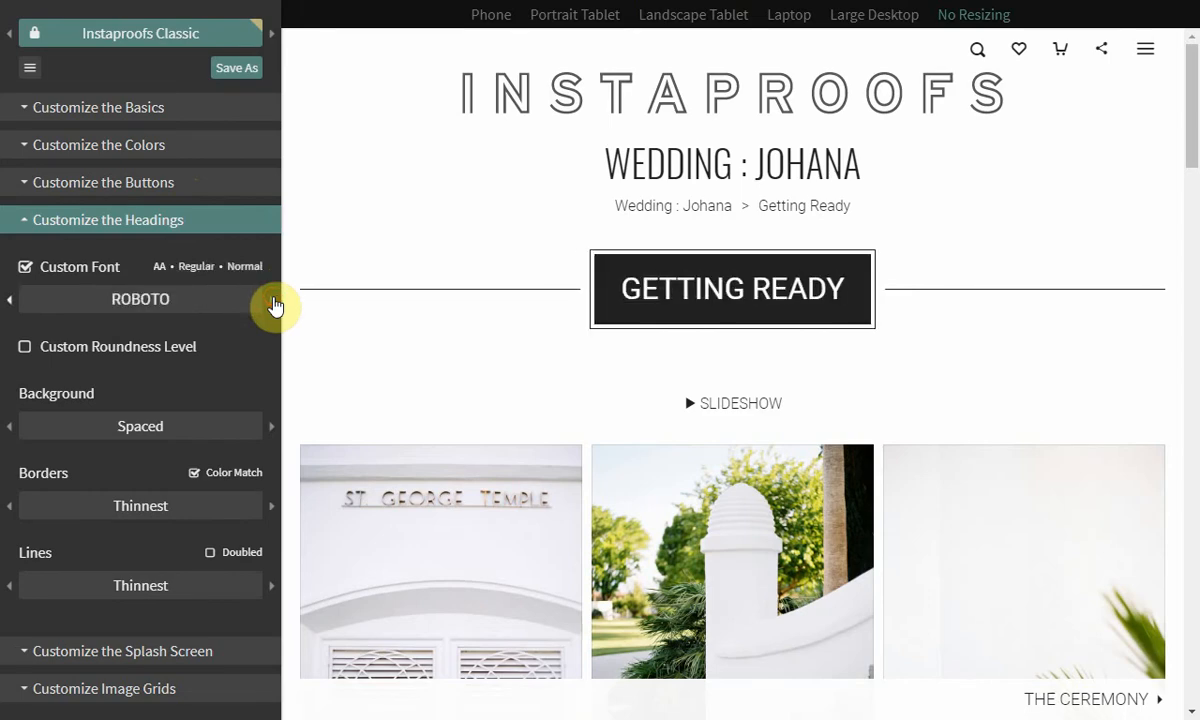
{"action": "left_click", "coordinate": [273, 302]}
{"action": "left_click", "coordinate": [273, 302]}
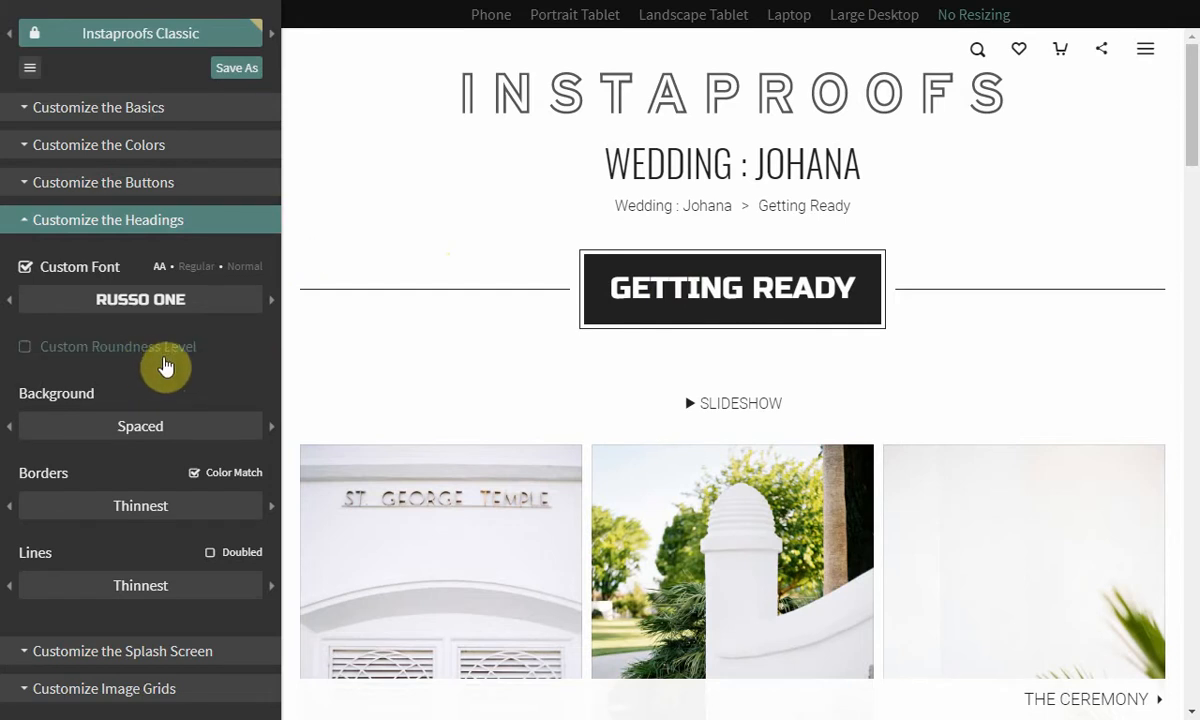
Step: Preview the None and Solid heading backgrounds, return to Spaced, and cycle the heading borders around to None
{"action": "scroll", "coordinate": [163, 350], "scroll_direction": "down", "scroll_amount": 3}
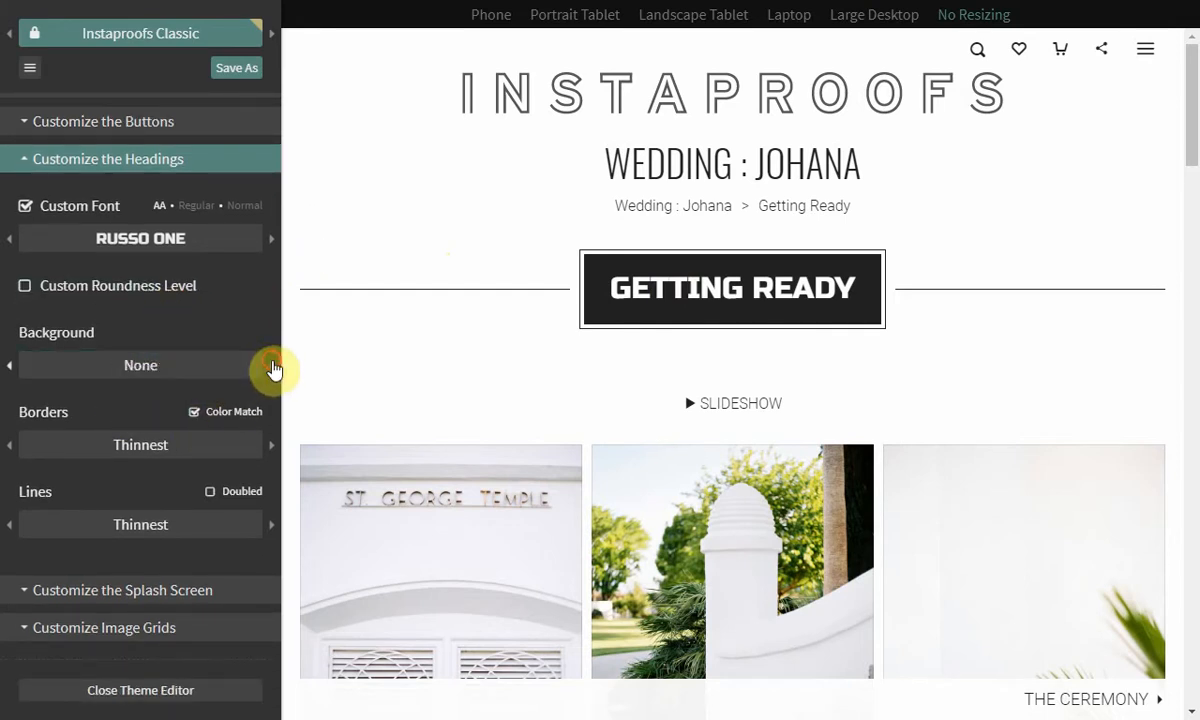
{"action": "left_click", "coordinate": [271, 366]}
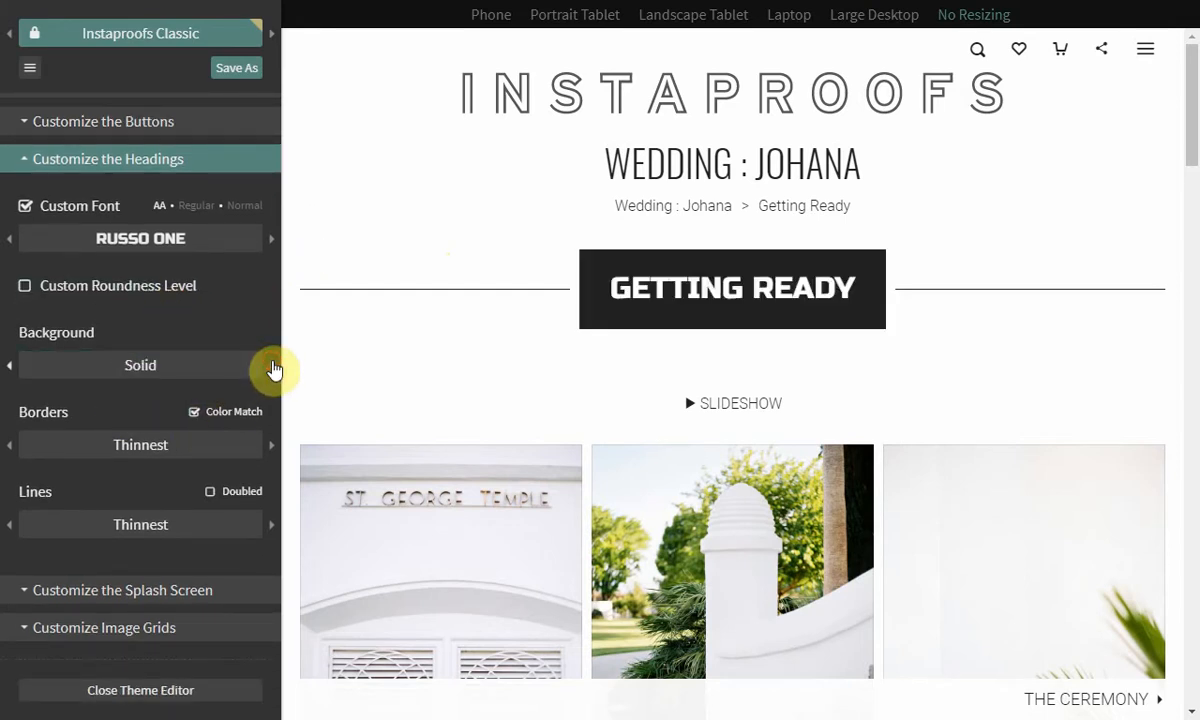
{"action": "left_click", "coordinate": [271, 366]}
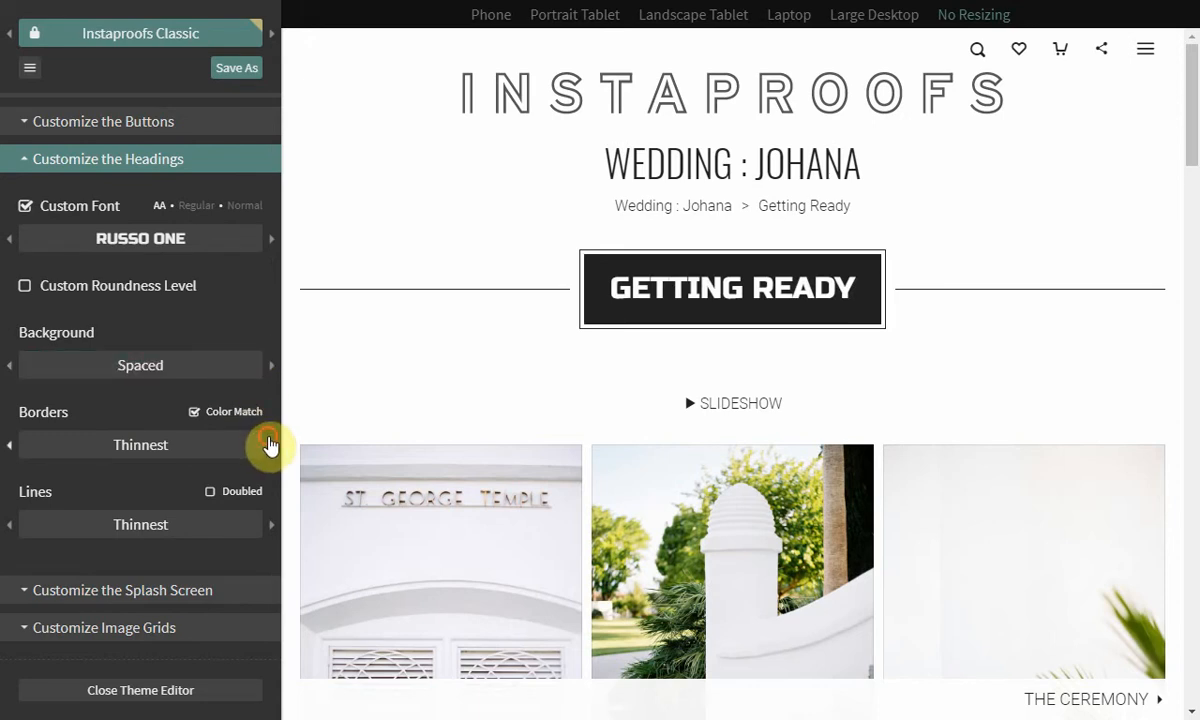
{"action": "left_click", "coordinate": [271, 445]}
{"action": "left_click", "coordinate": [271, 445]}
{"action": "left_click", "coordinate": [271, 445]}
{"action": "left_click", "coordinate": [271, 445]}
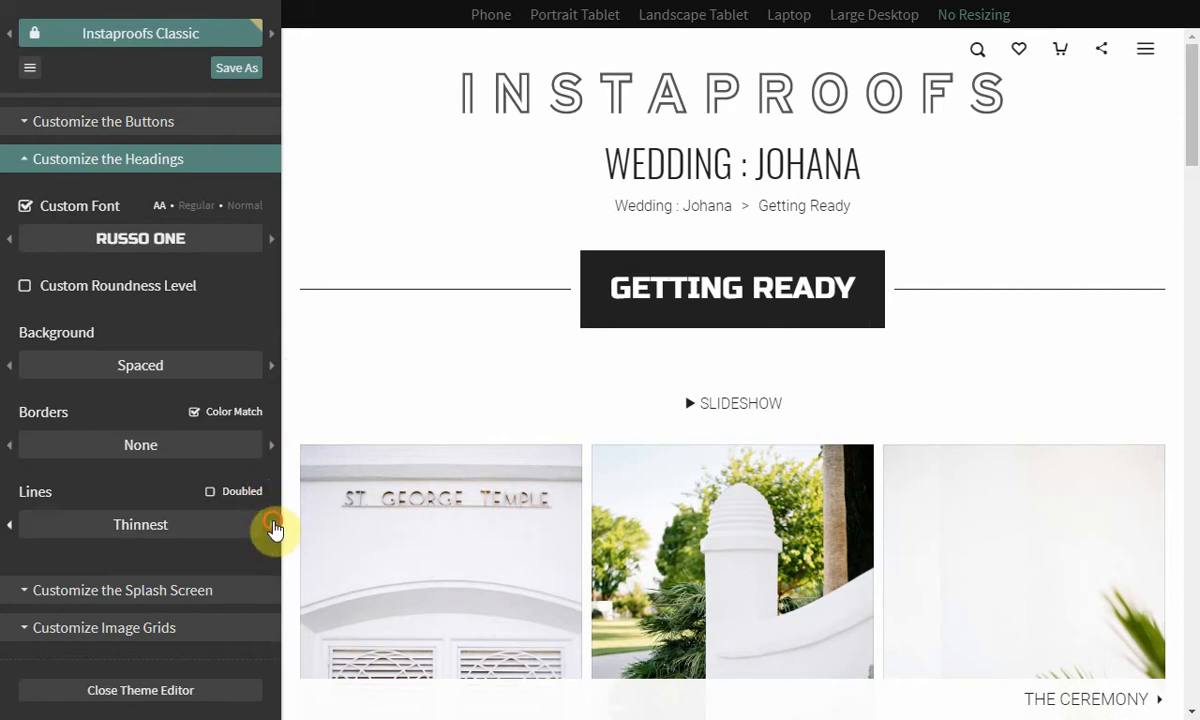
Step: Cycle the heading lines through styles such as Thin Dashed and None back to Thinnest, and turn on doubled lines
{"action": "left_click", "coordinate": [271, 525]}
{"action": "left_click", "coordinate": [271, 525]}
{"action": "left_click", "coordinate": [271, 525]}
{"action": "left_click", "coordinate": [271, 525]}
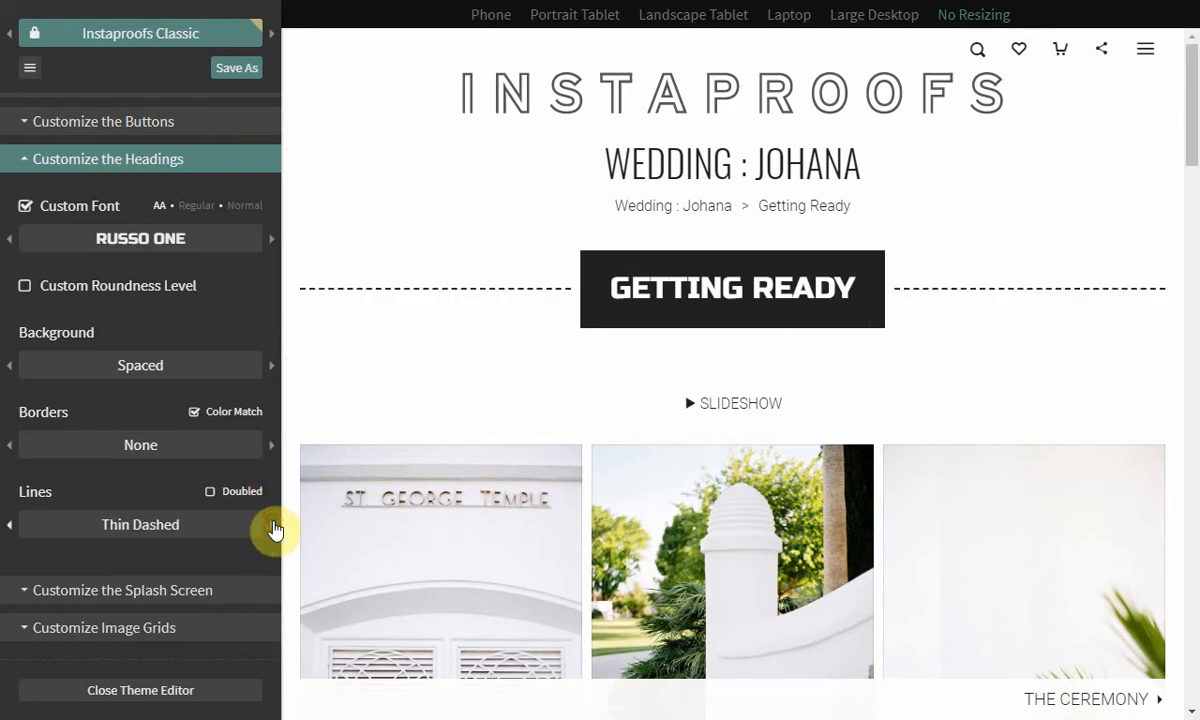
{"action": "left_click", "coordinate": [272, 525]}
{"action": "left_click", "coordinate": [272, 525]}
{"action": "left_click", "coordinate": [272, 525]}
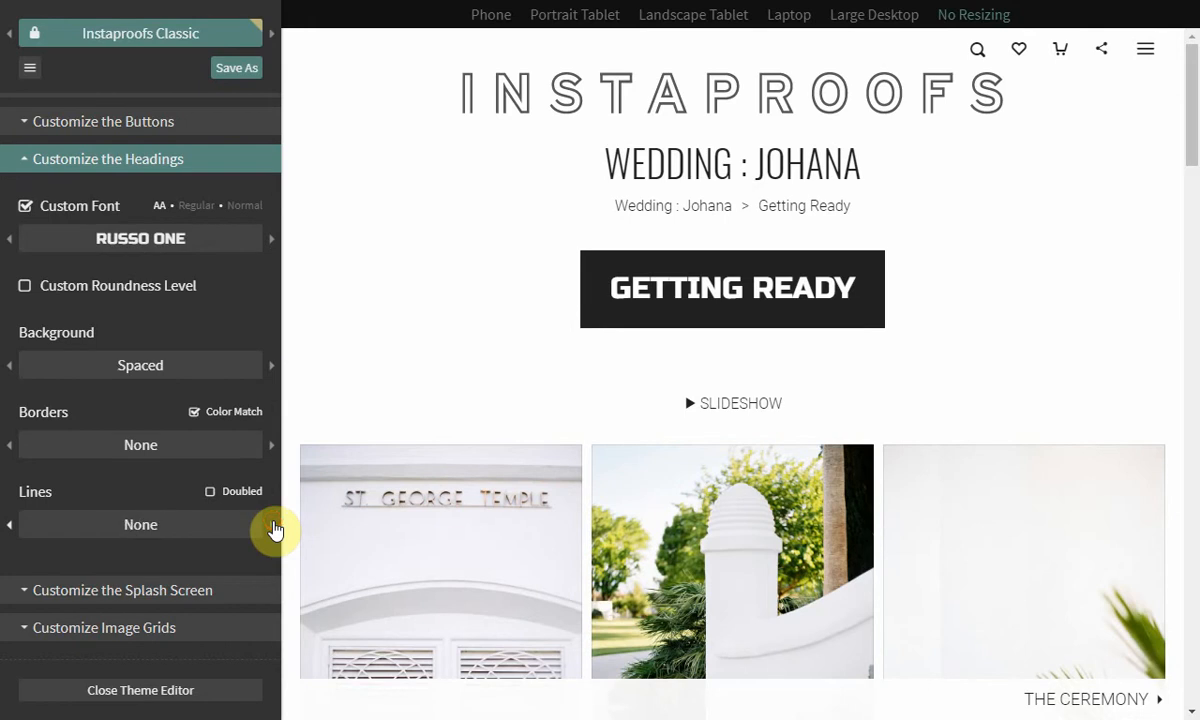
{"action": "left_click", "coordinate": [247, 493]}
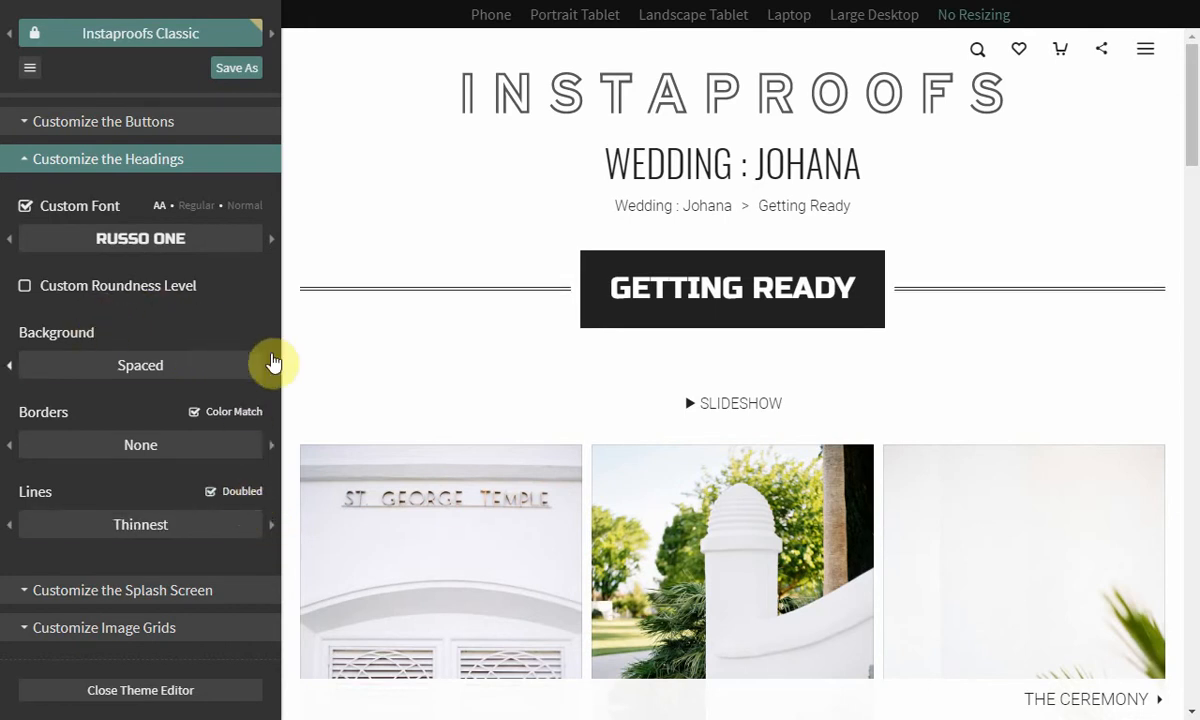
Step: Change the heading background to None
{"action": "left_click", "coordinate": [272, 366]}
{"action": "right_click", "coordinate": [272, 368]}
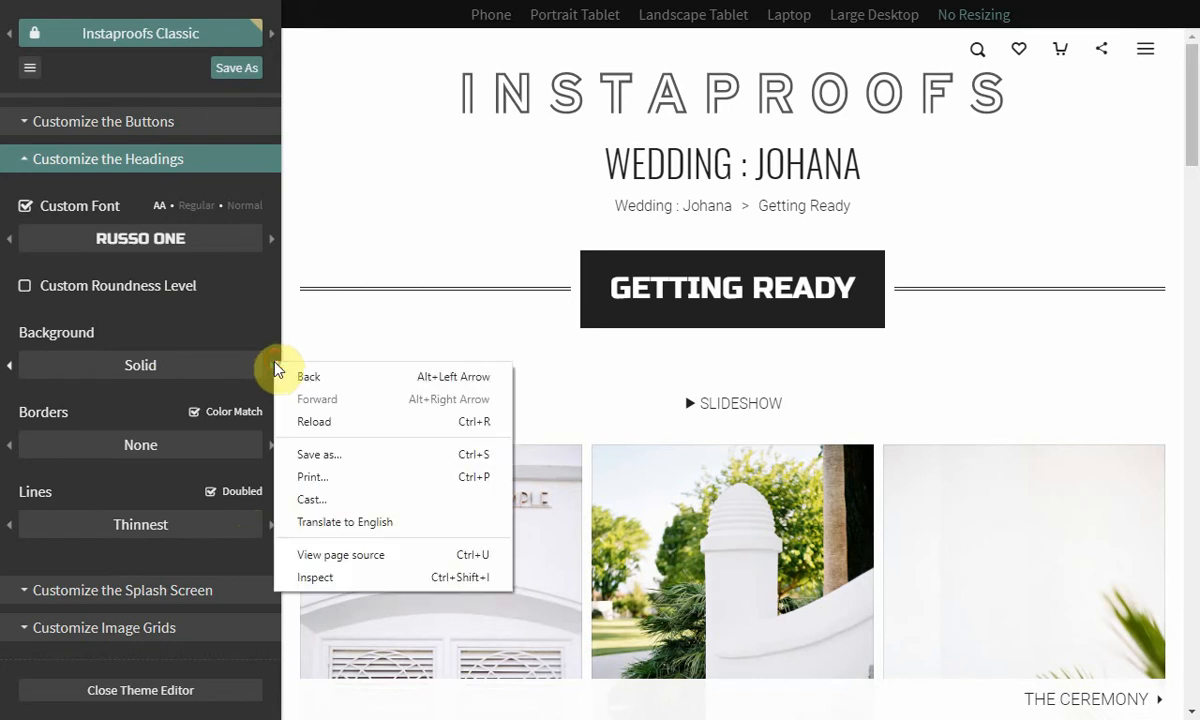
{"action": "left_click", "coordinate": [271, 368]}
{"action": "left_click", "coordinate": [270, 368]}
{"action": "left_click", "coordinate": [268, 368]}
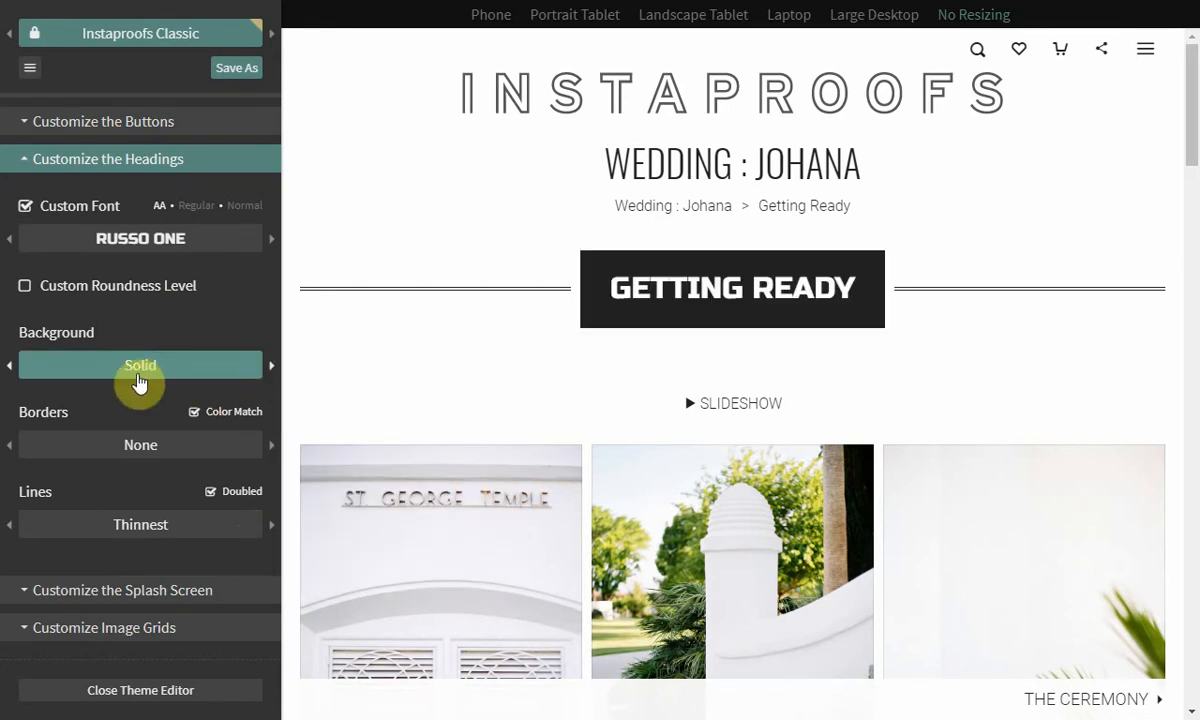
{"action": "left_click", "coordinate": [11, 367]}
Step: Set the heading borders to Thinnest and turn off the doubled heading lines
{"action": "left_click", "coordinate": [271, 445]}
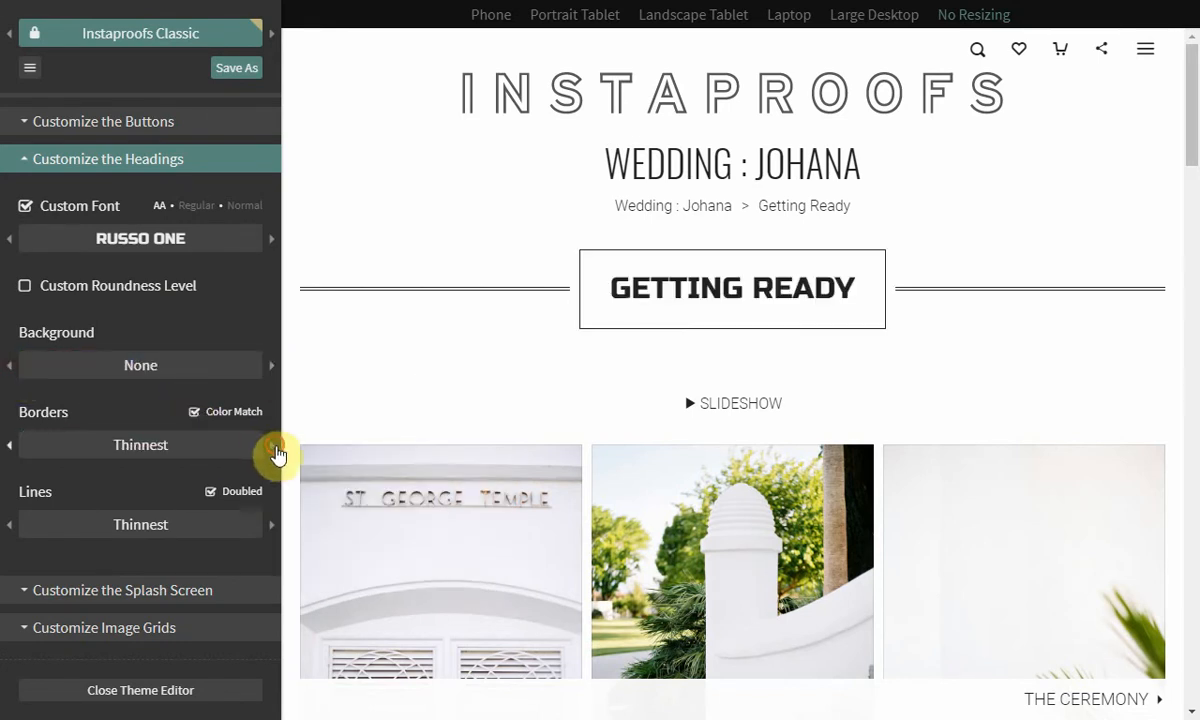
{"action": "left_click", "coordinate": [232, 493]}
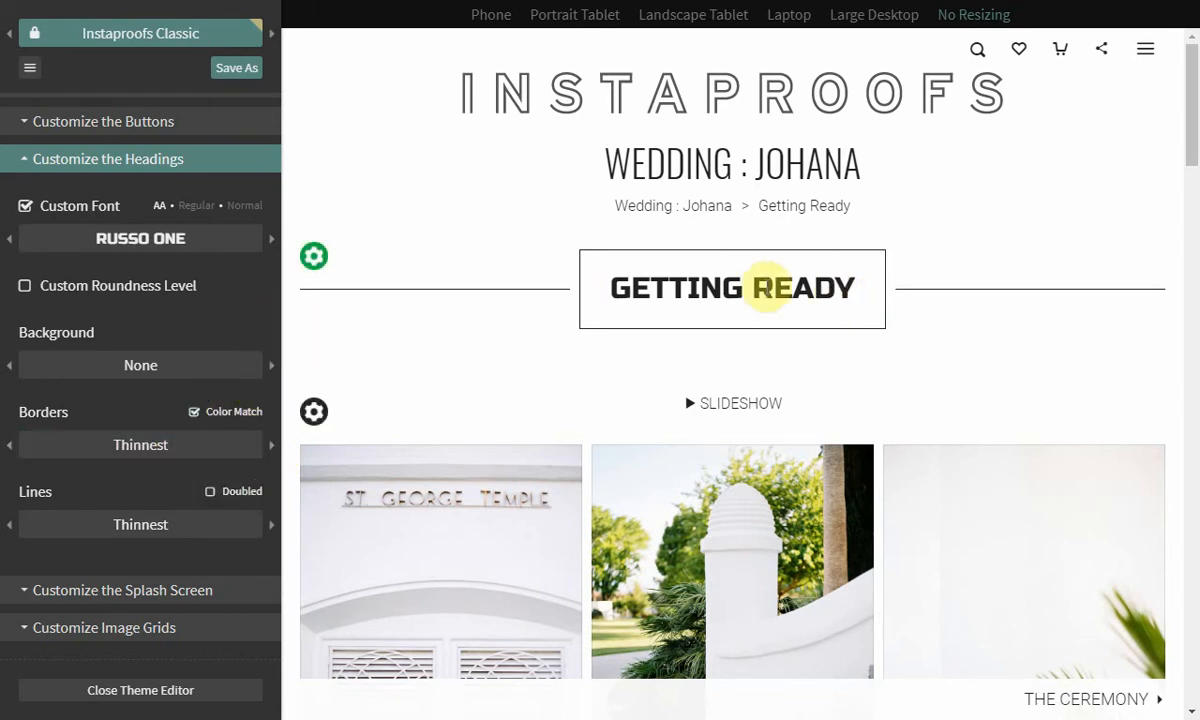
Step: Browse the list of custom heading fonts and change the heading font to PT Sans
{"action": "left_click", "coordinate": [207, 237]}
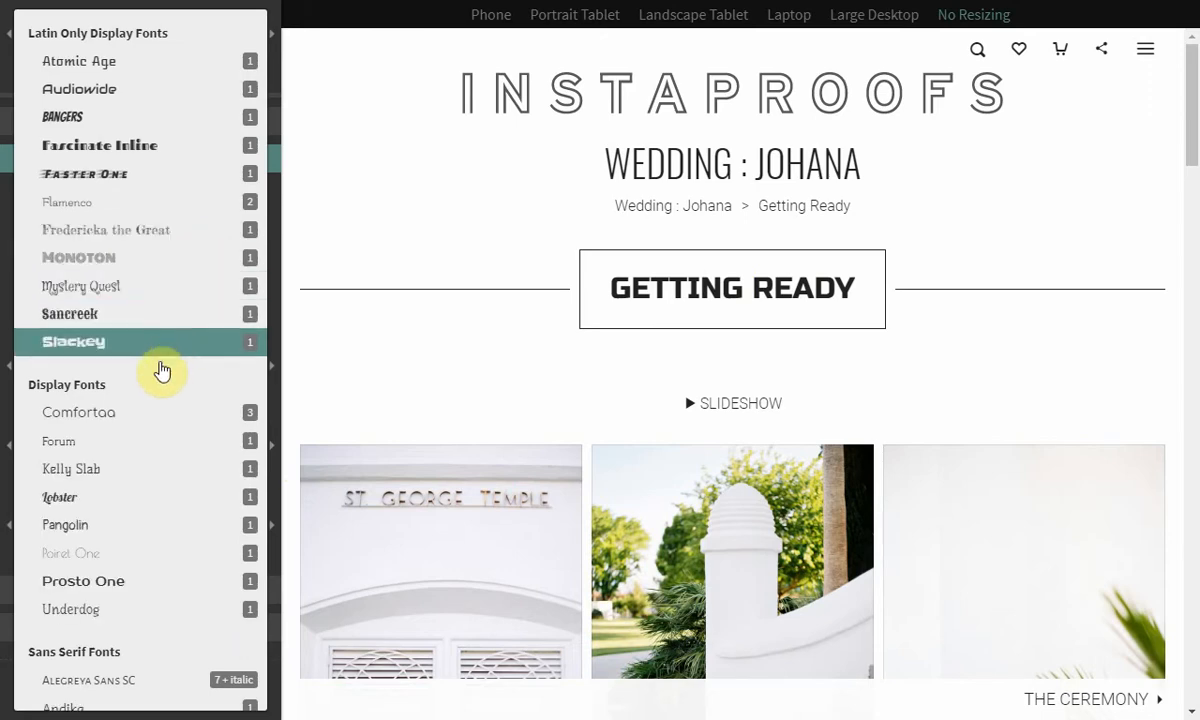
{"action": "scroll", "coordinate": [134, 490], "scroll_direction": "down", "scroll_amount": 2}
{"action": "scroll", "coordinate": [130, 530], "scroll_direction": "down", "scroll_amount": 2}
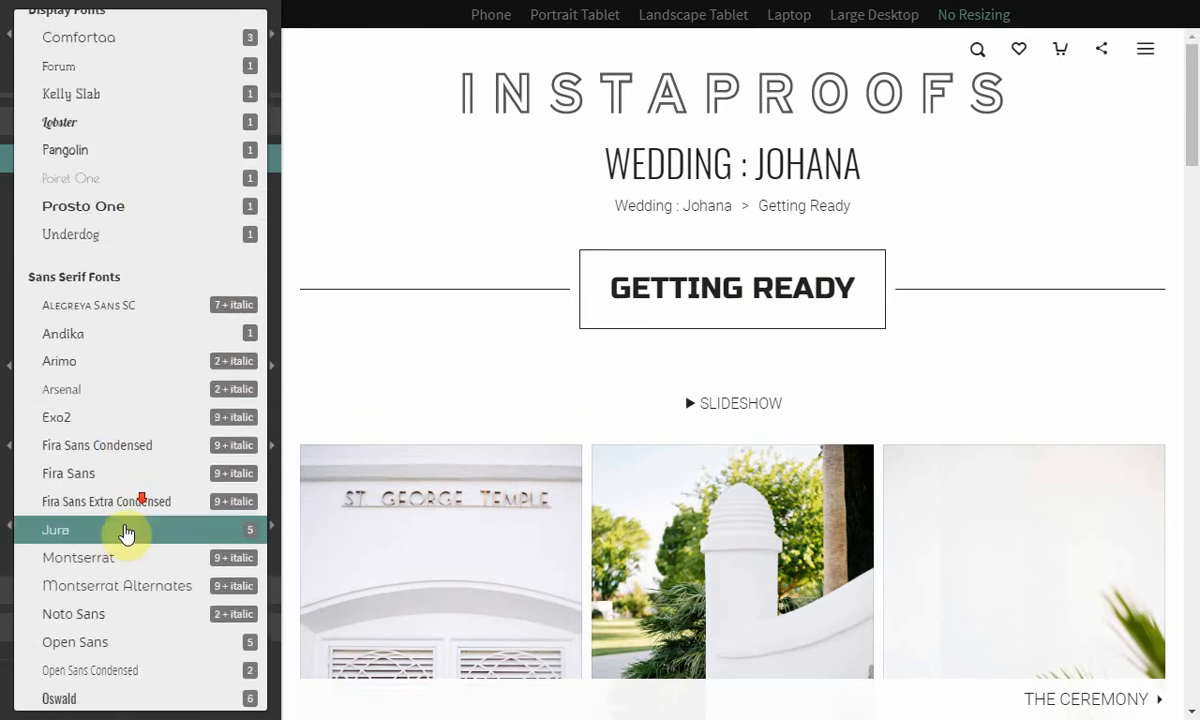
{"action": "scroll", "coordinate": [94, 533], "scroll_direction": "down", "scroll_amount": 4}
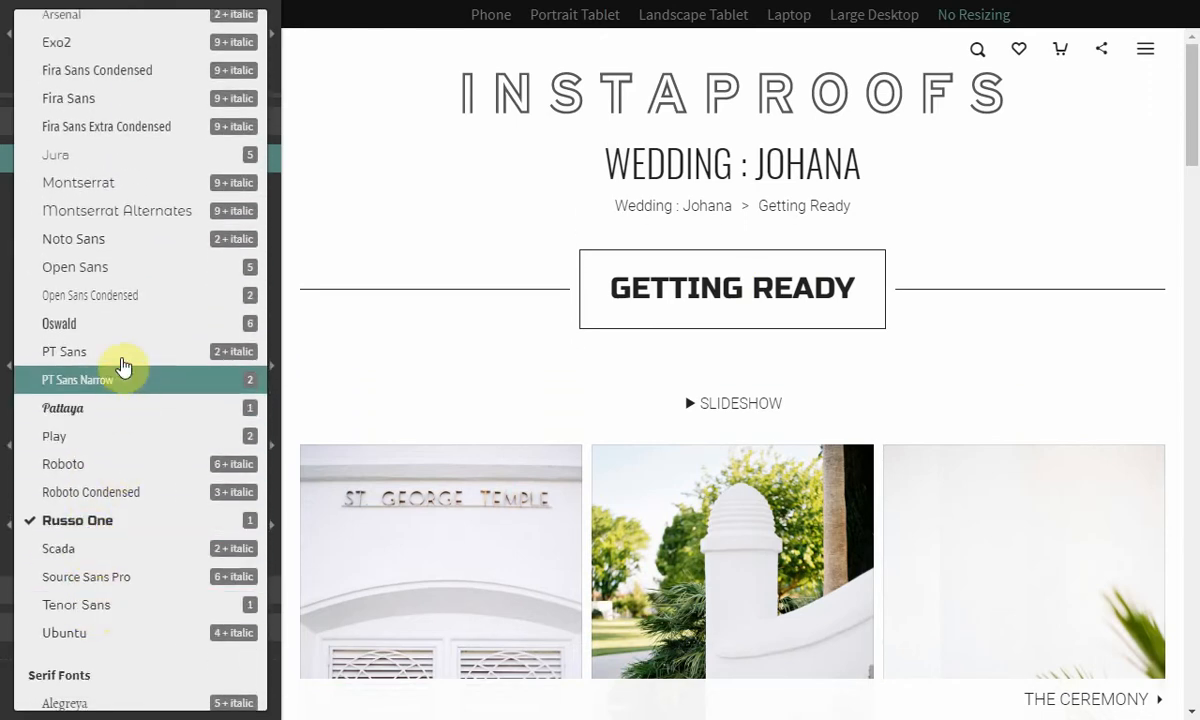
{"action": "left_click", "coordinate": [248, 356]}
Step: Open the image grid customization options from the album page and look over the current photo grid
{"action": "scroll", "coordinate": [465, 318], "scroll_direction": "down", "scroll_amount": 3}
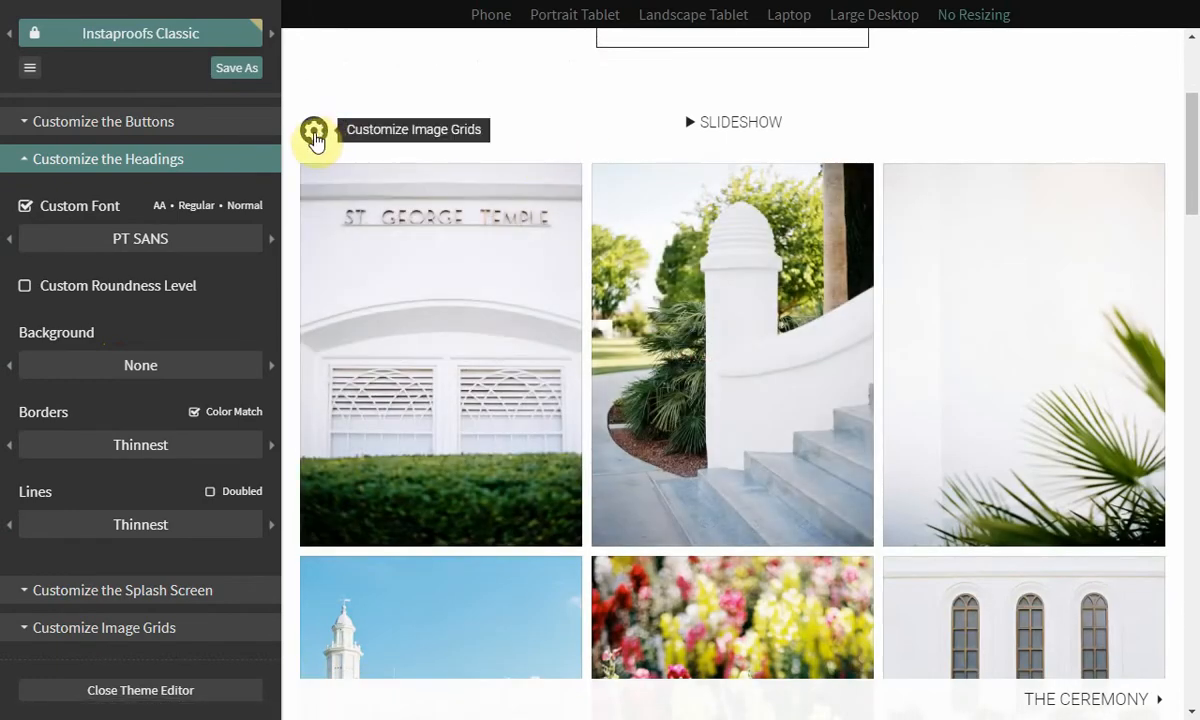
{"action": "left_click", "coordinate": [314, 137]}
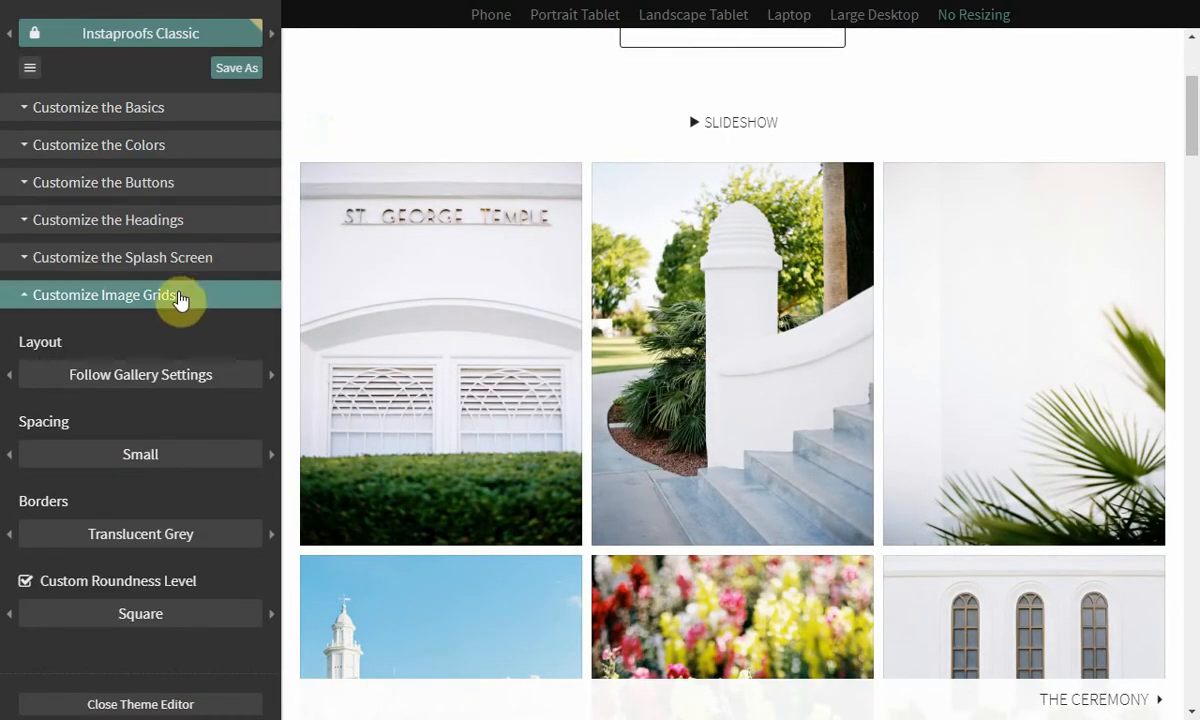
{"action": "scroll", "coordinate": [179, 394], "scroll_direction": "down", "scroll_amount": 1}
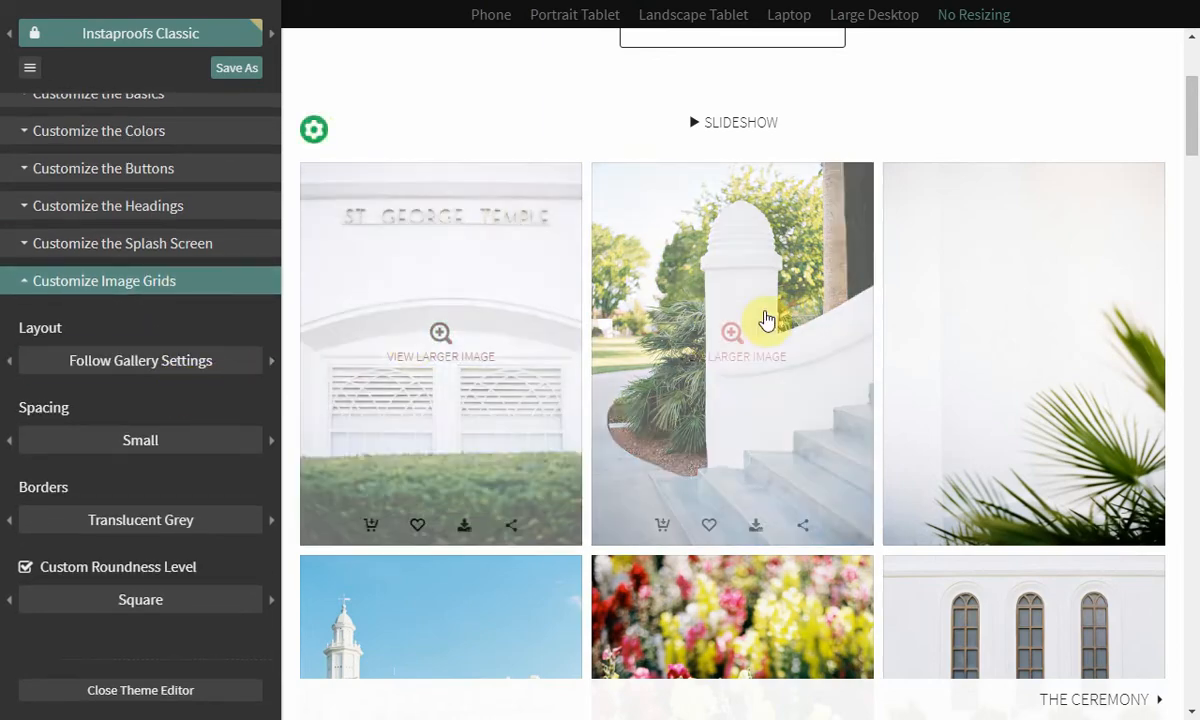
{"action": "scroll", "coordinate": [785, 404], "scroll_direction": "down", "scroll_amount": 2}
{"action": "scroll", "coordinate": [785, 404], "scroll_direction": "down", "scroll_amount": 3}
{"action": "scroll", "coordinate": [737, 461], "scroll_direction": "up", "scroll_amount": 7}
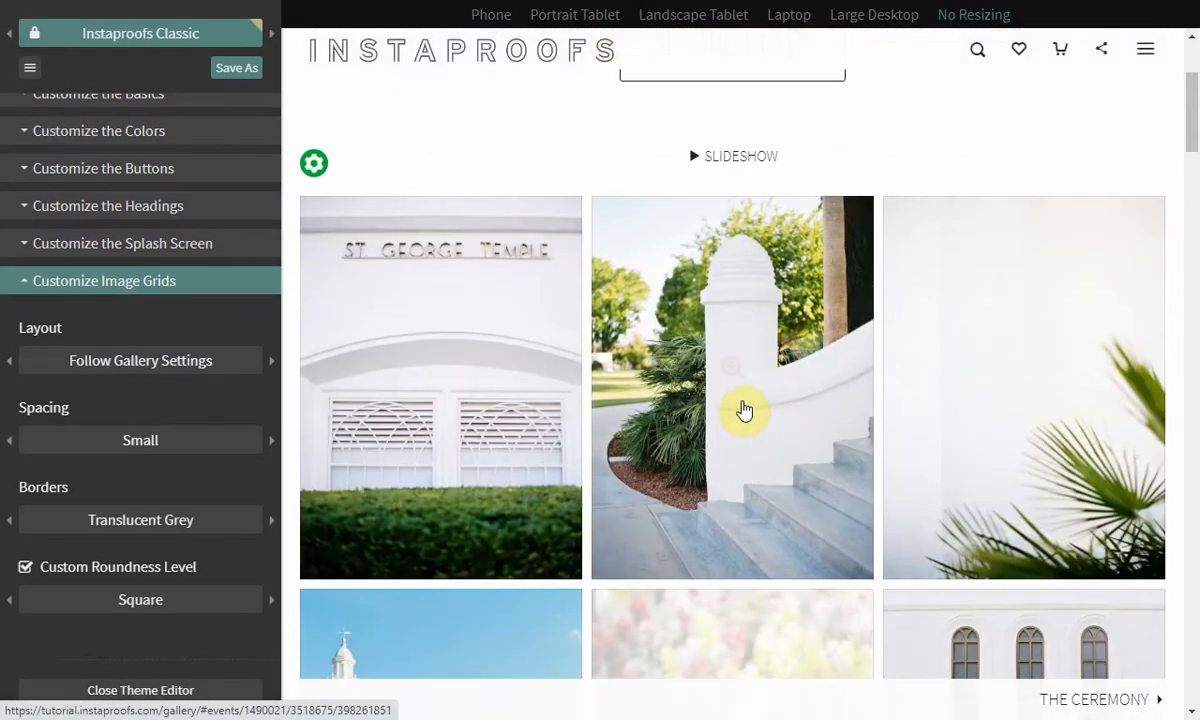
{"action": "scroll", "coordinate": [738, 409], "scroll_direction": "down", "scroll_amount": 4}
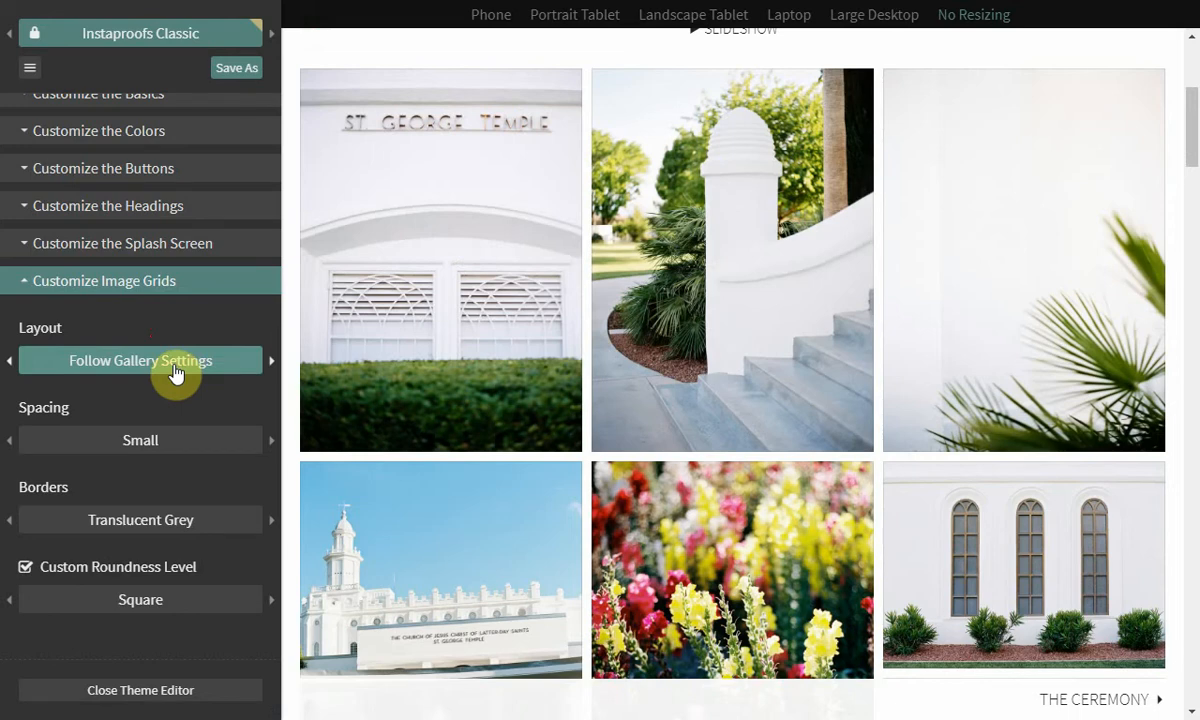
Step: Compare the album's current grid with the available layouts and set the image grid layout to Subway (Horizontal)
{"action": "left_click", "coordinate": [176, 371]}
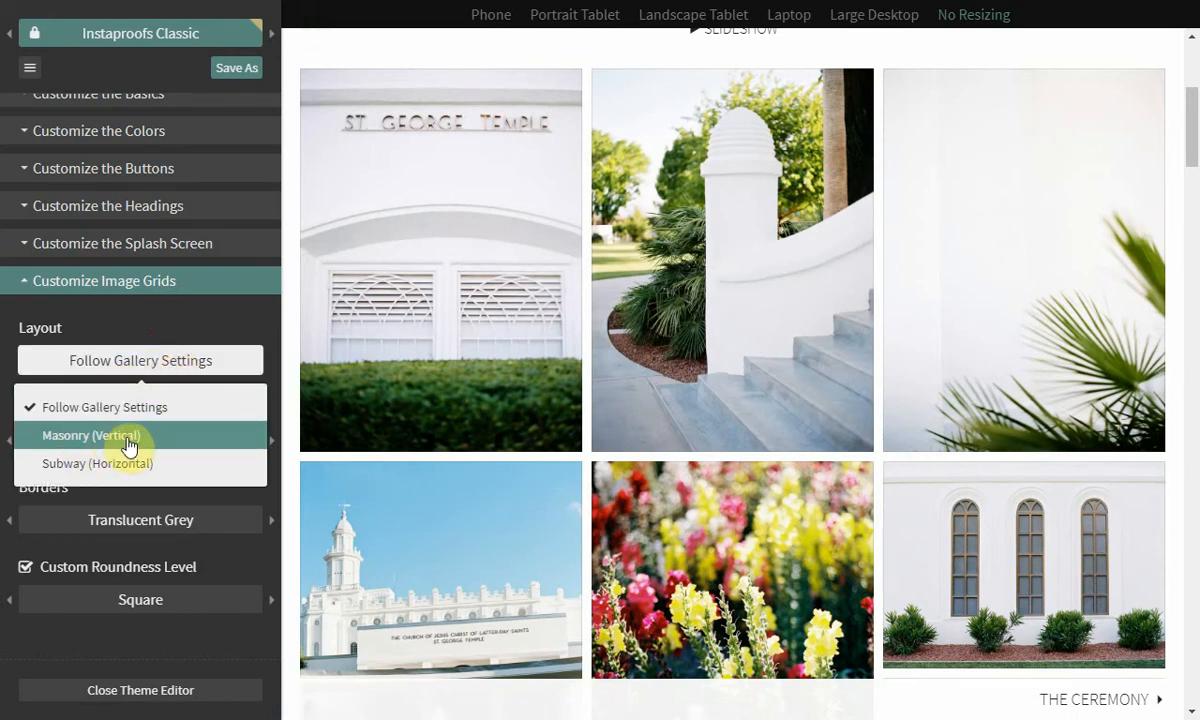
{"action": "scroll", "coordinate": [777, 343], "scroll_direction": "down", "scroll_amount": 8}
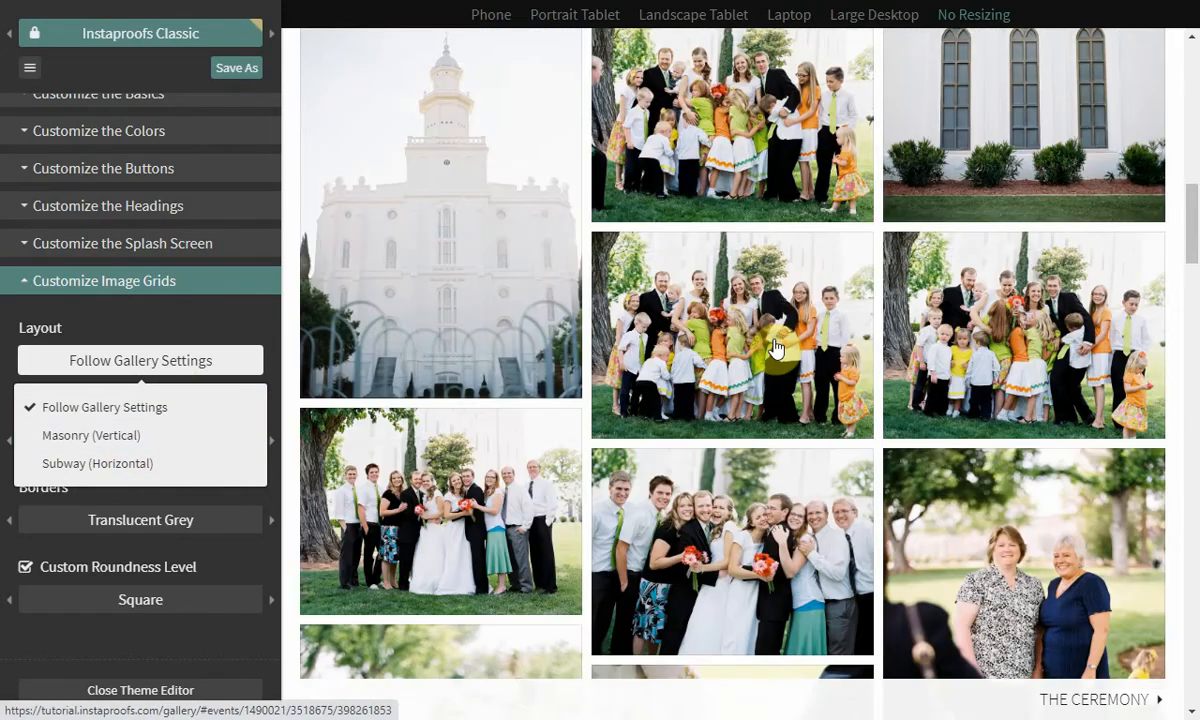
{"action": "scroll", "coordinate": [780, 338], "scroll_direction": "up", "scroll_amount": 3}
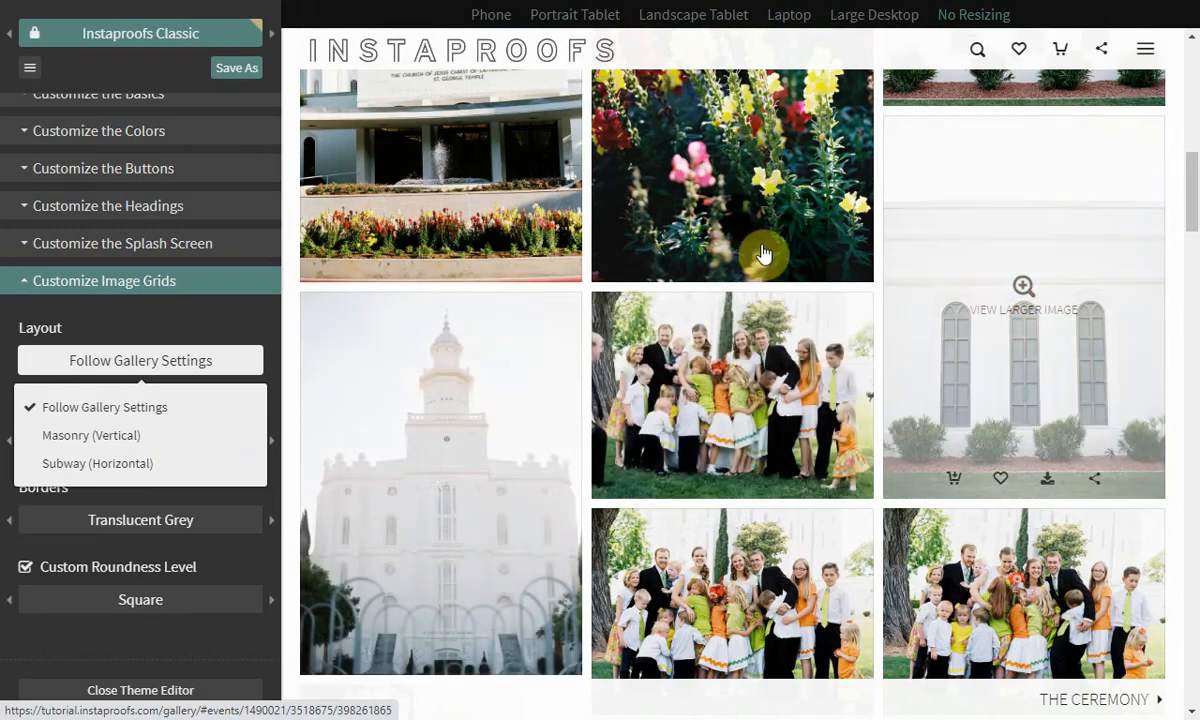
{"action": "scroll", "coordinate": [700, 410], "scroll_direction": "down", "scroll_amount": 2}
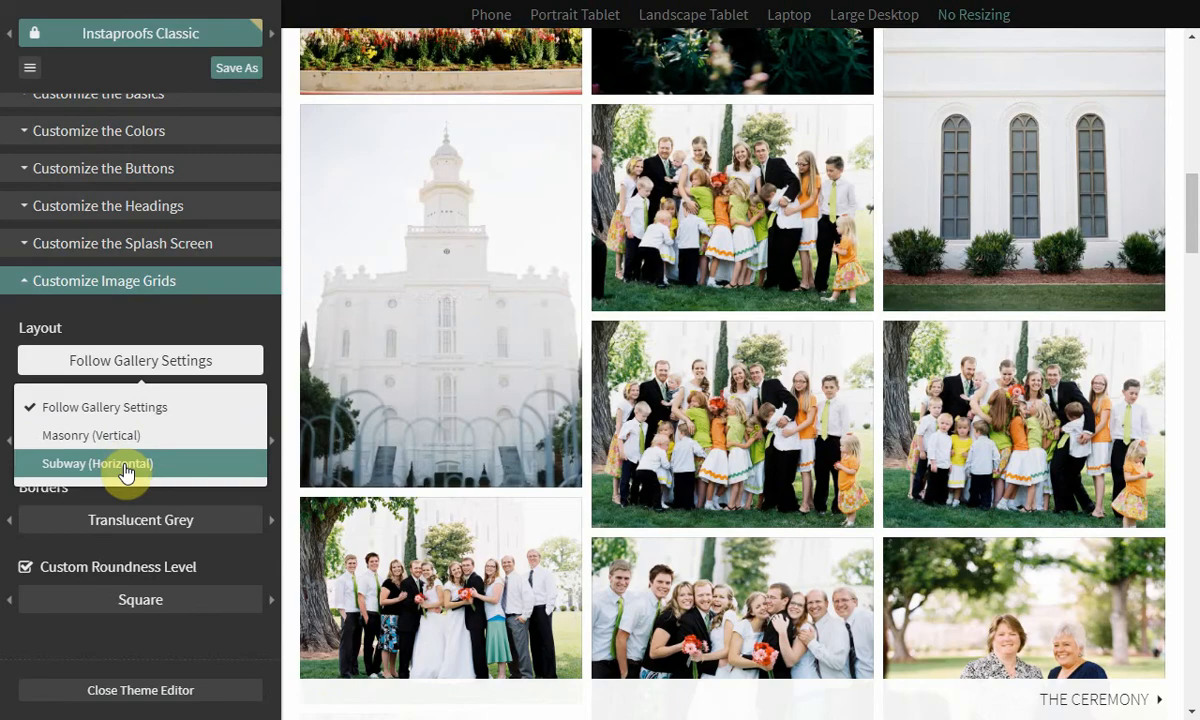
{"action": "left_click", "coordinate": [125, 468]}
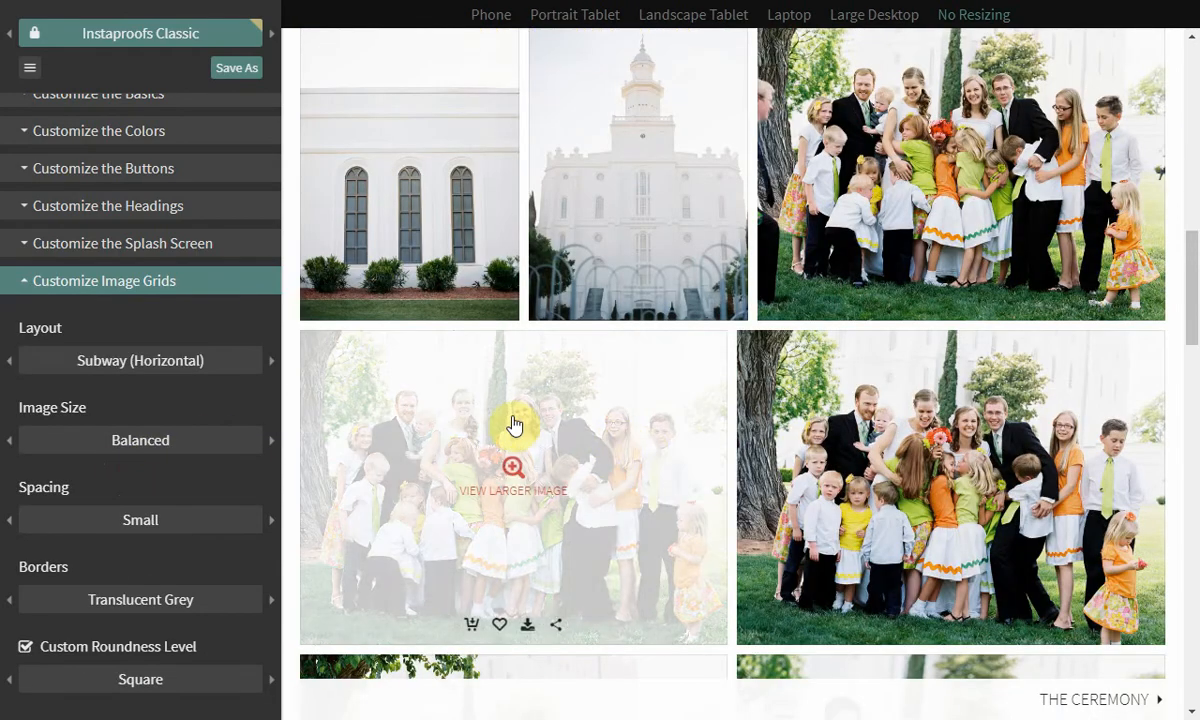
Step: Look over the rows of the horizontal grid and increase the image spacing to Large
{"action": "scroll", "coordinate": [648, 452], "scroll_direction": "up", "scroll_amount": 3}
{"action": "scroll", "coordinate": [645, 452], "scroll_direction": "up", "scroll_amount": 2}
{"action": "scroll", "coordinate": [622, 268], "scroll_direction": "up", "scroll_amount": 3}
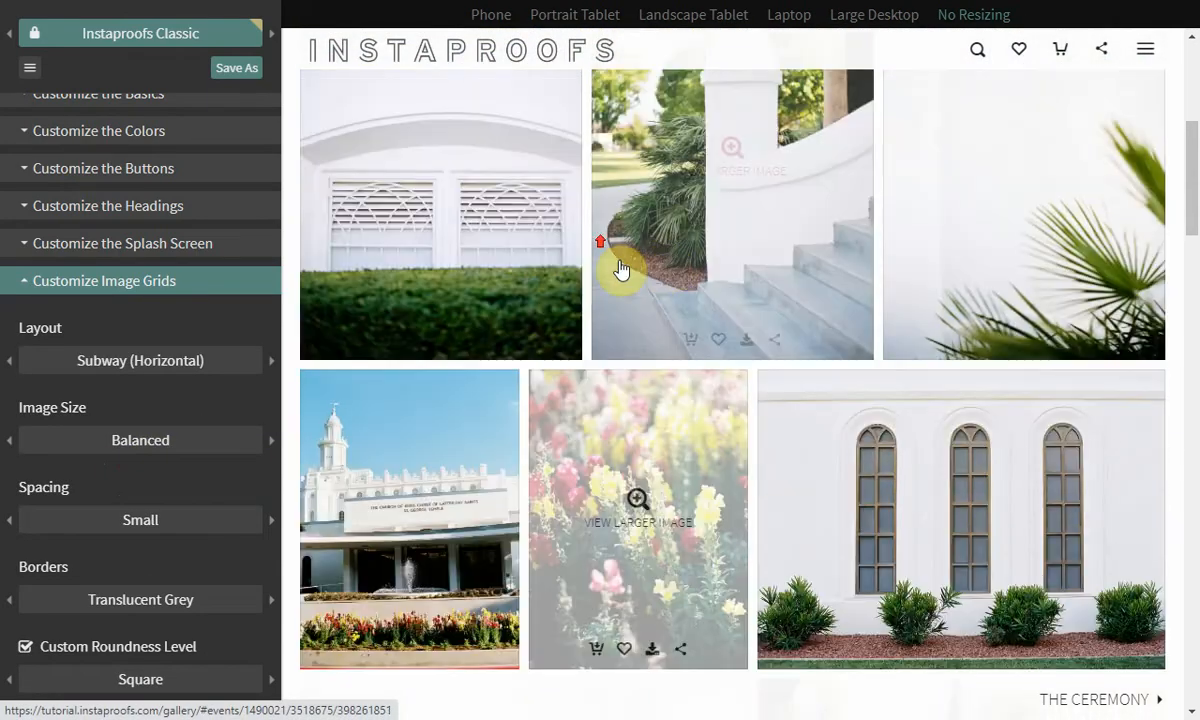
{"action": "scroll", "coordinate": [611, 220], "scroll_direction": "up", "scroll_amount": 2}
{"action": "scroll", "coordinate": [600, 250], "scroll_direction": "down", "scroll_amount": 5}
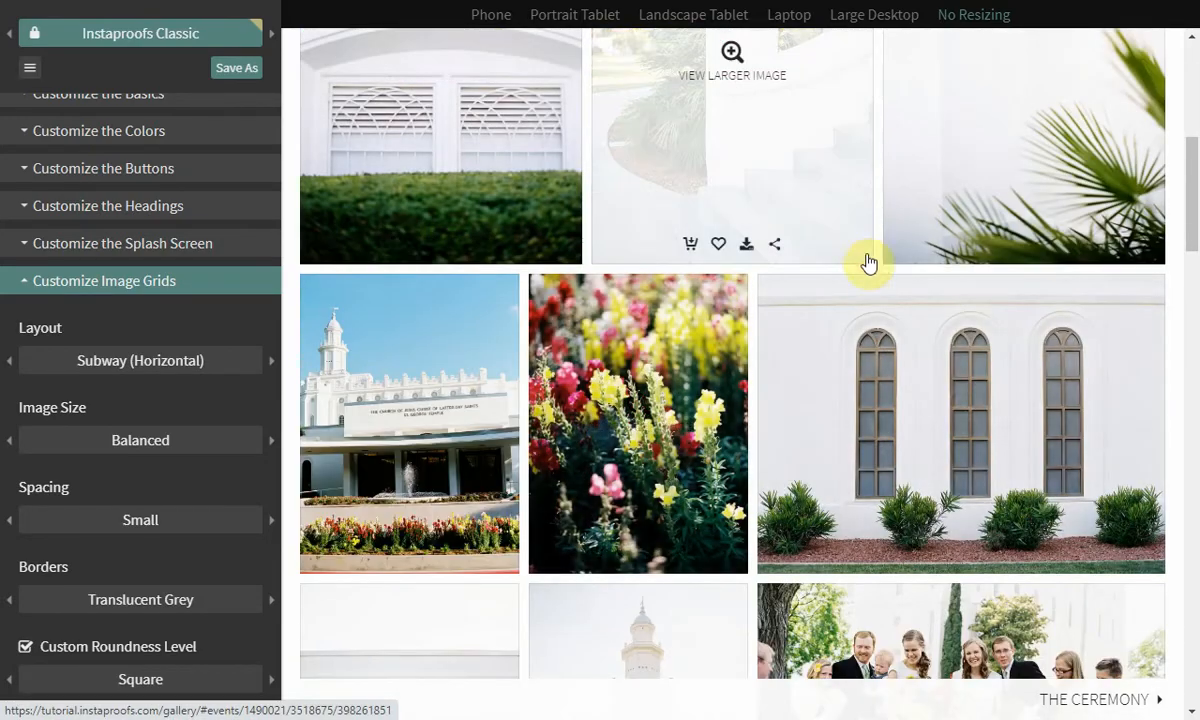
{"action": "scroll", "coordinate": [400, 440], "scroll_direction": "down", "scroll_amount": 1}
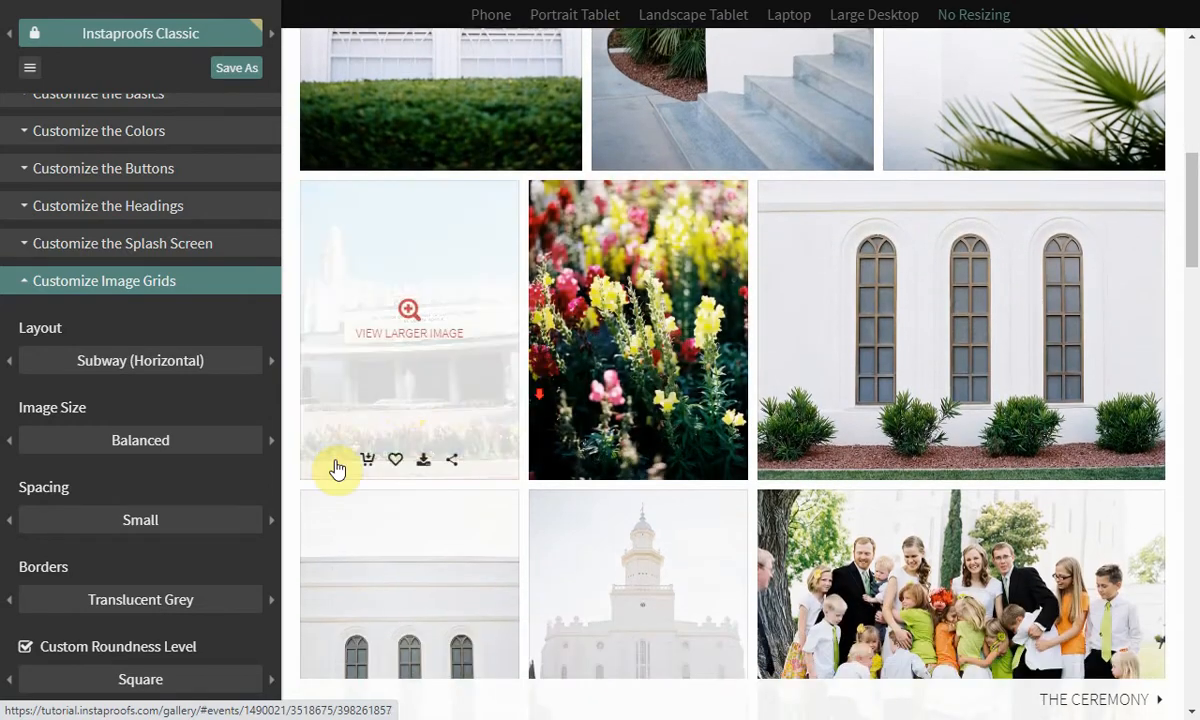
{"action": "left_click", "coordinate": [271, 520]}
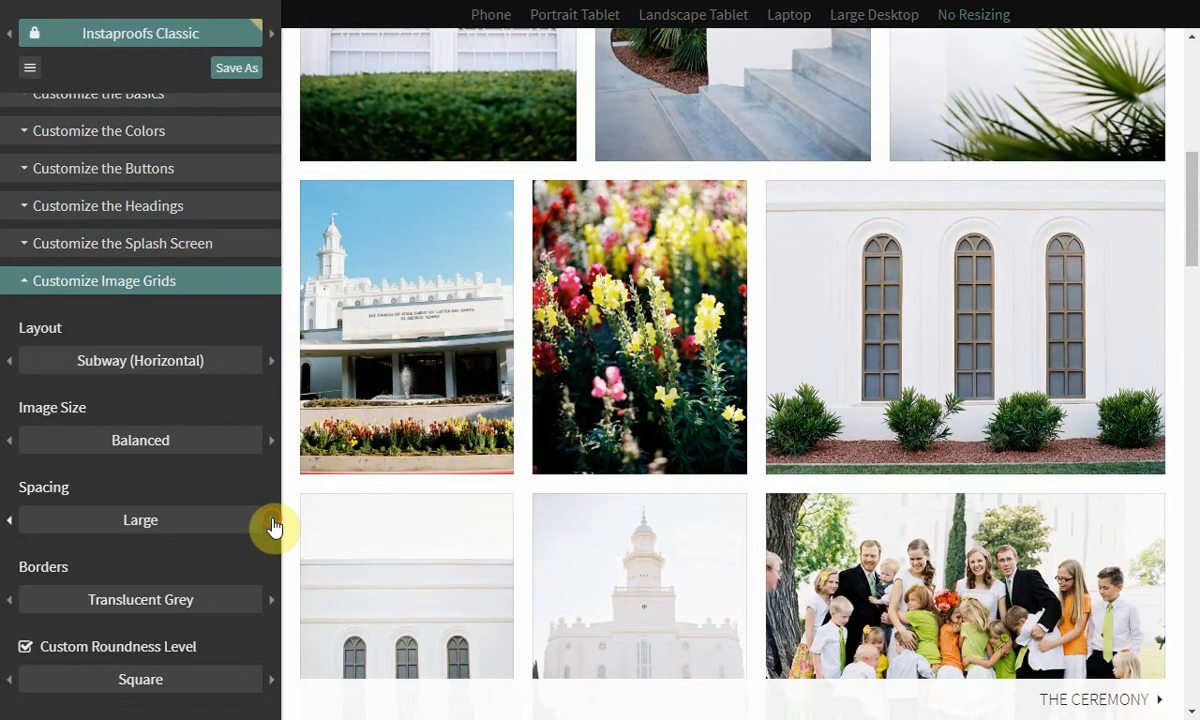
Step: Preview the Prefer Larger image size across the photo grid and set the image size to Prefer Smaller
{"action": "scroll", "coordinate": [540, 427], "scroll_direction": "up", "scroll_amount": 4}
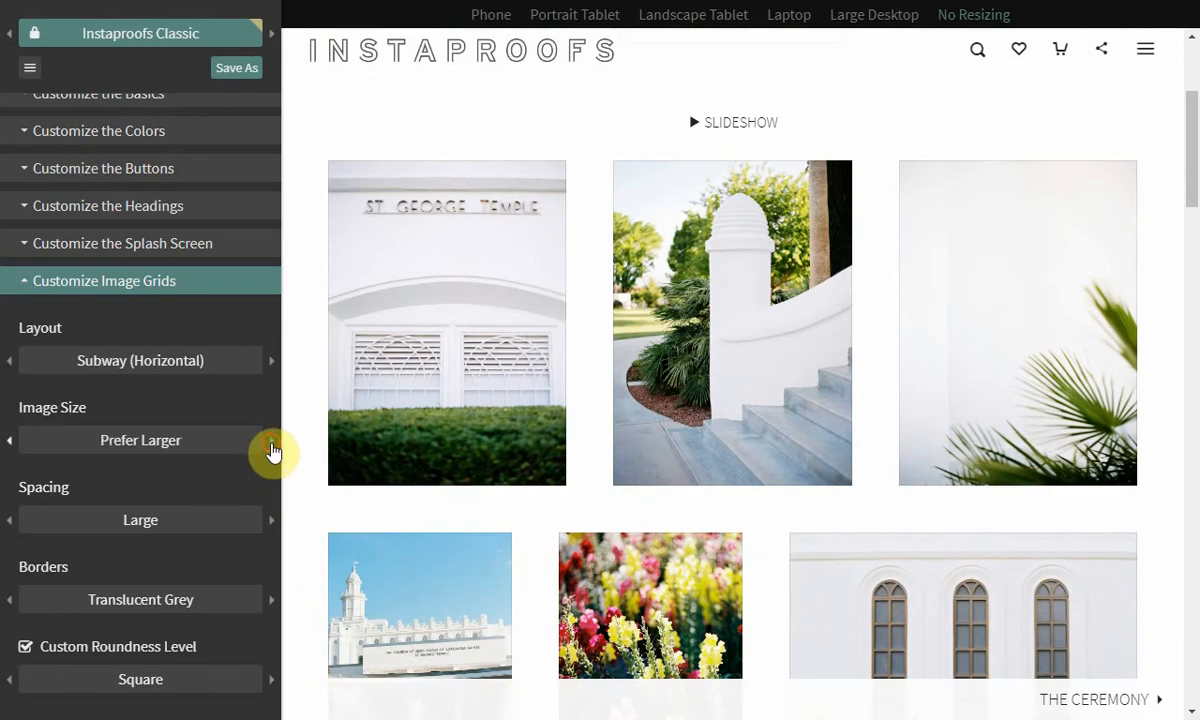
{"action": "scroll", "coordinate": [740, 362], "scroll_direction": "down", "scroll_amount": 5}
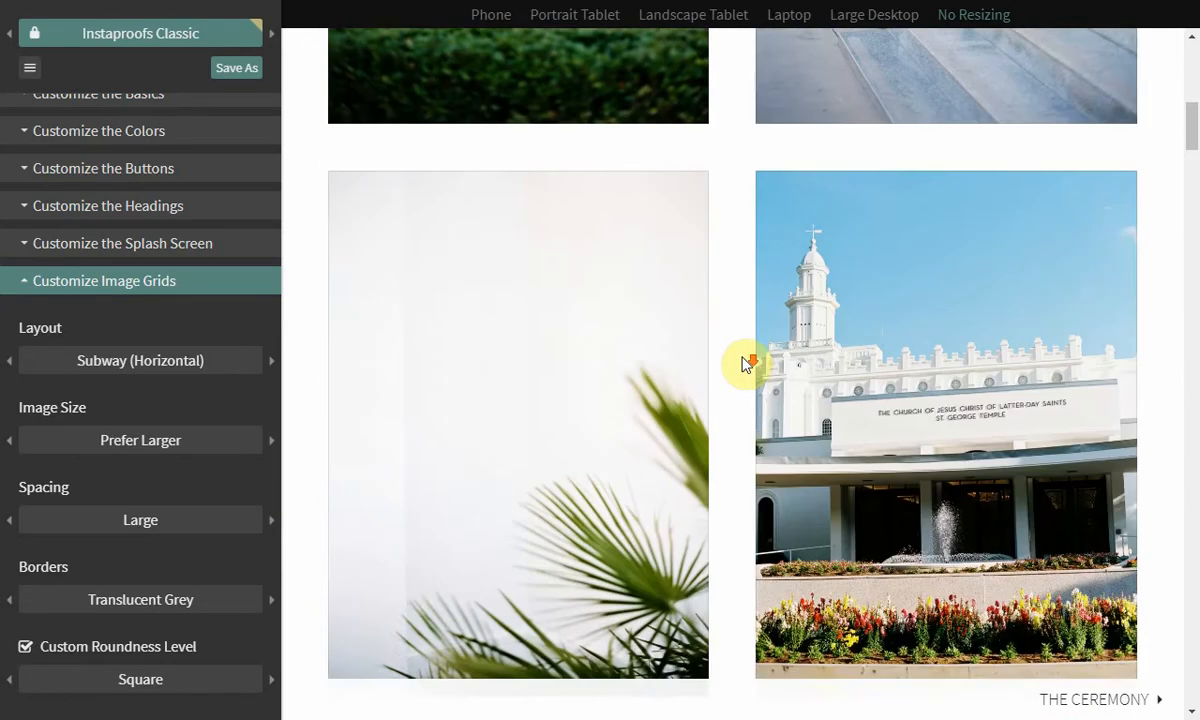
{"action": "scroll", "coordinate": [745, 365], "scroll_direction": "down", "scroll_amount": 8}
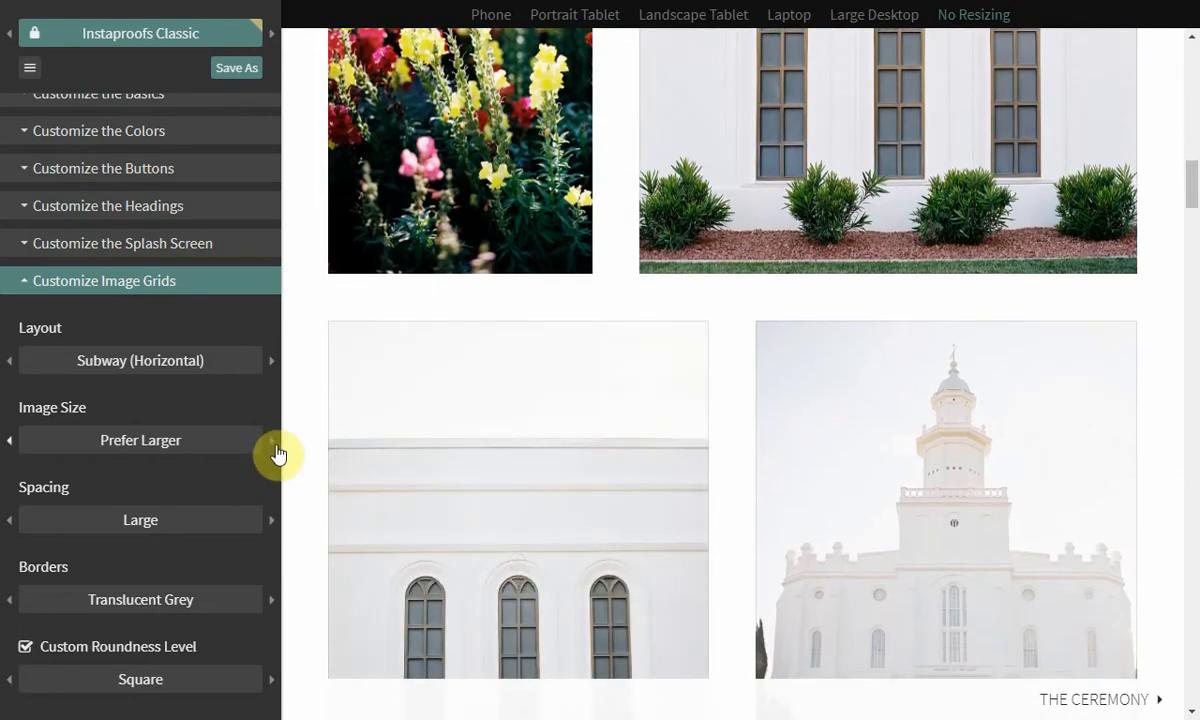
{"action": "scroll", "coordinate": [612, 366], "scroll_direction": "up", "scroll_amount": 7}
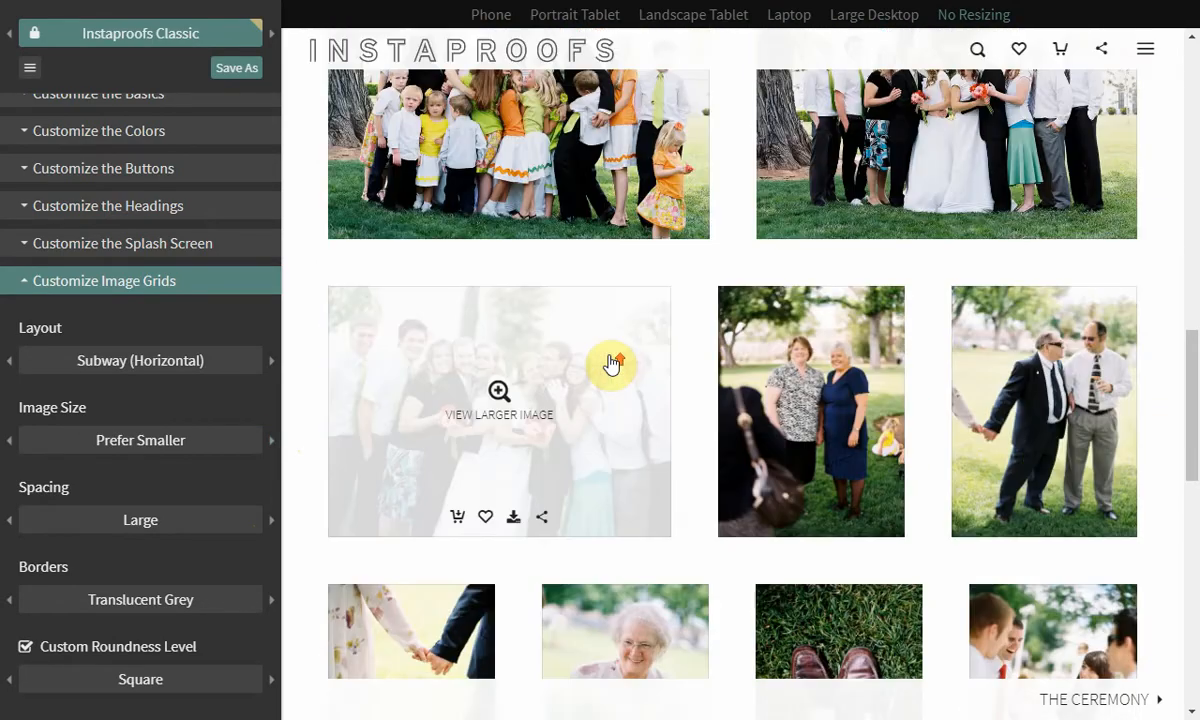
{"action": "scroll", "coordinate": [650, 372], "scroll_direction": "up", "scroll_amount": 10}
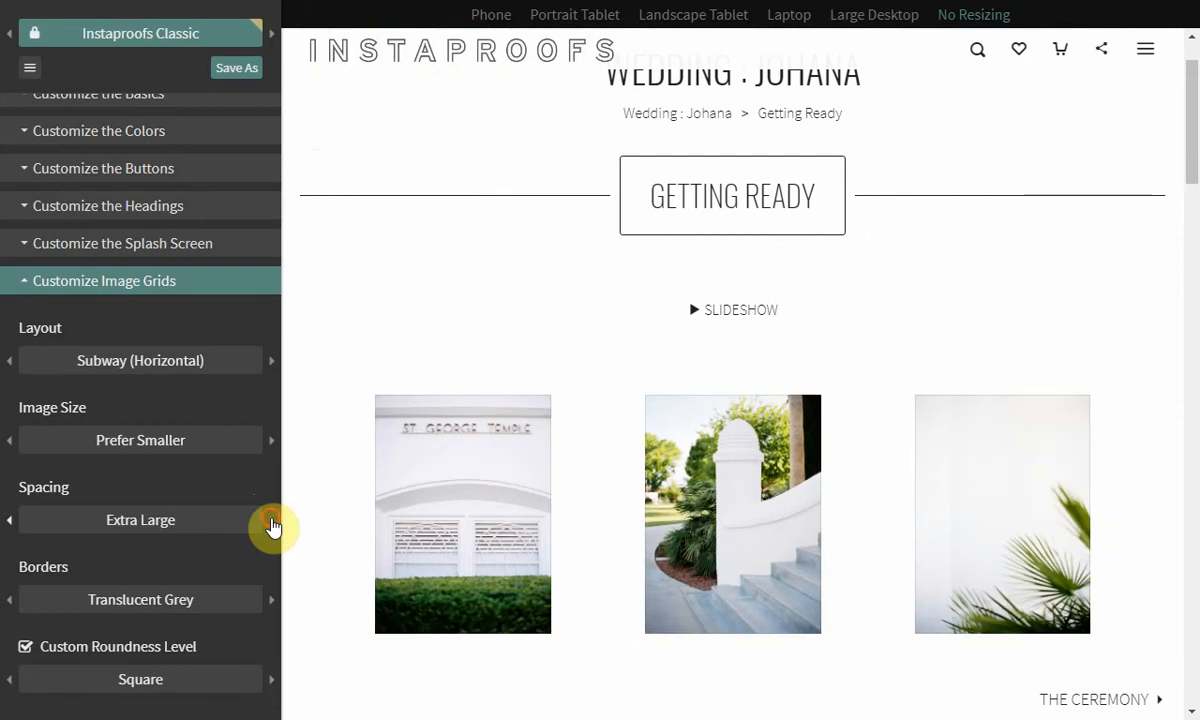
Step: Preview the Extra Large and Extra Small image grid spacing and set the spacing to None
{"action": "left_click", "coordinate": [272, 521]}
{"action": "left_click", "coordinate": [272, 521]}
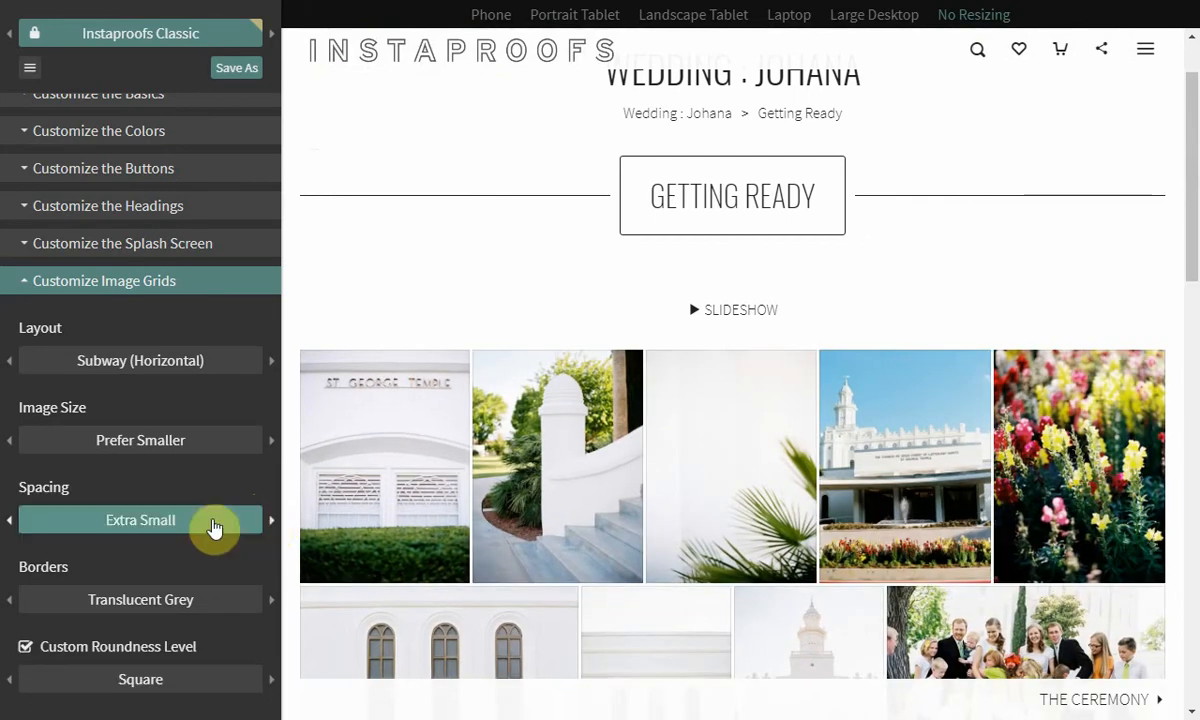
{"action": "left_click", "coordinate": [10, 520]}
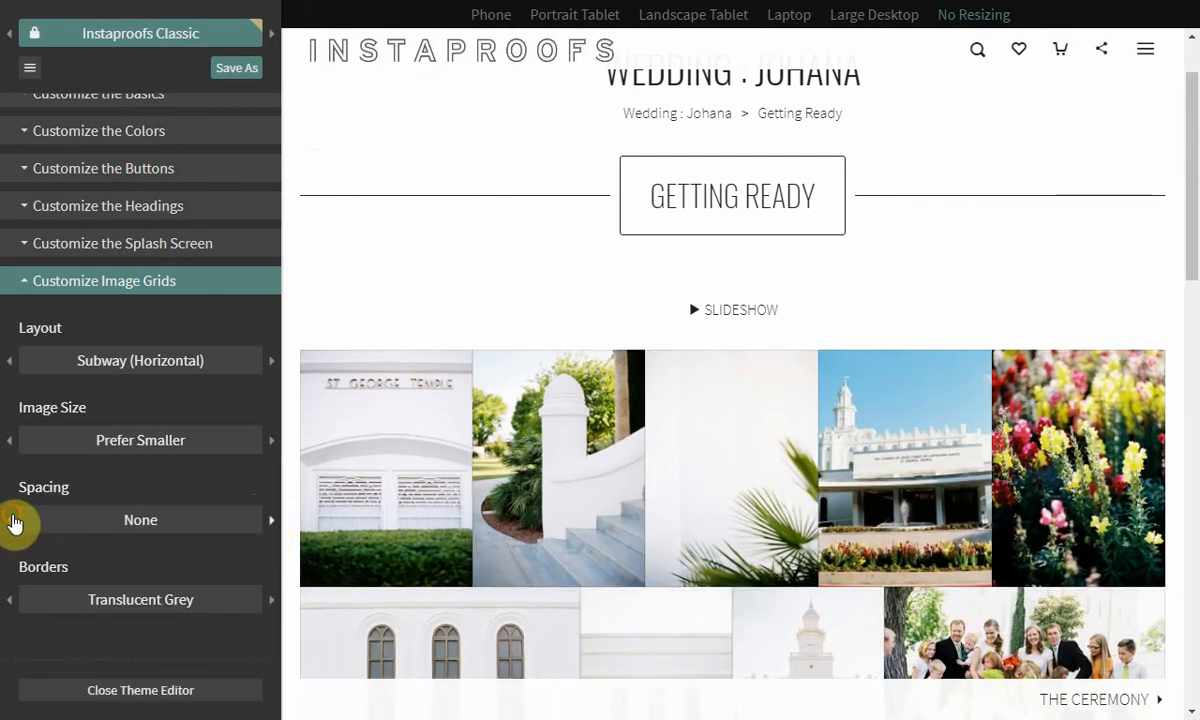
Step: Set the image grid spacing to Medium and the image size to Balanced
{"action": "left_click", "coordinate": [272, 521]}
{"action": "left_click", "coordinate": [272, 521]}
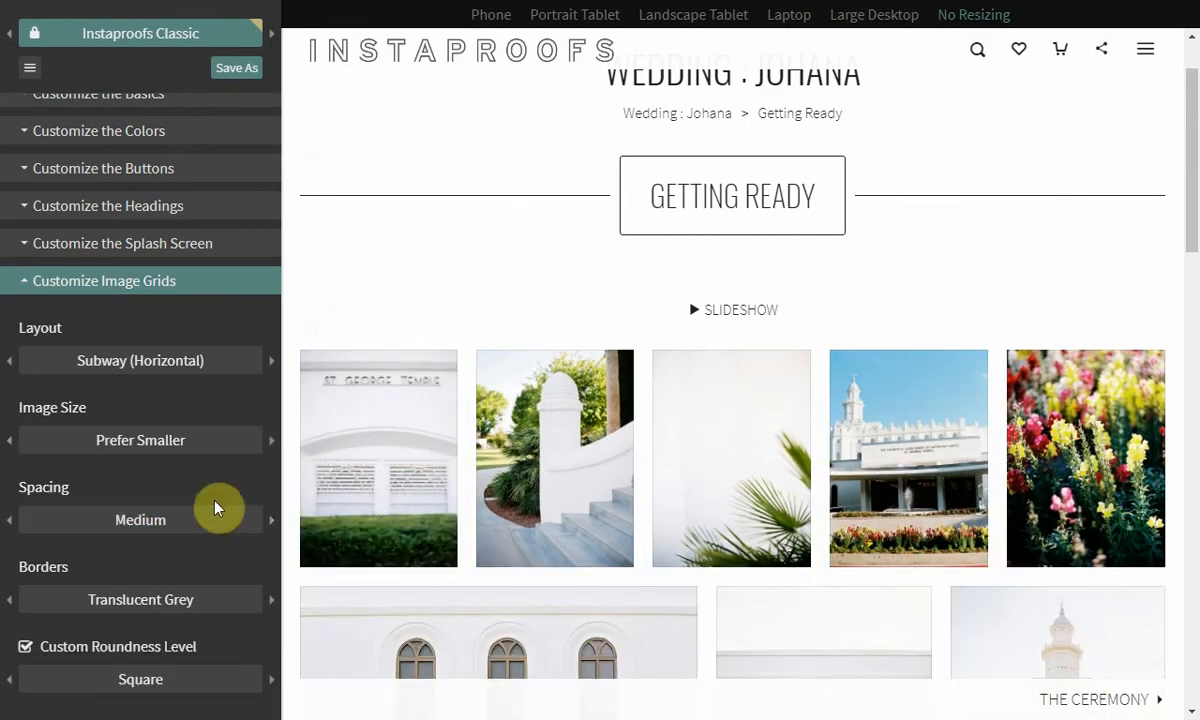
{"action": "scroll", "coordinate": [565, 360], "scroll_direction": "down", "scroll_amount": 1}
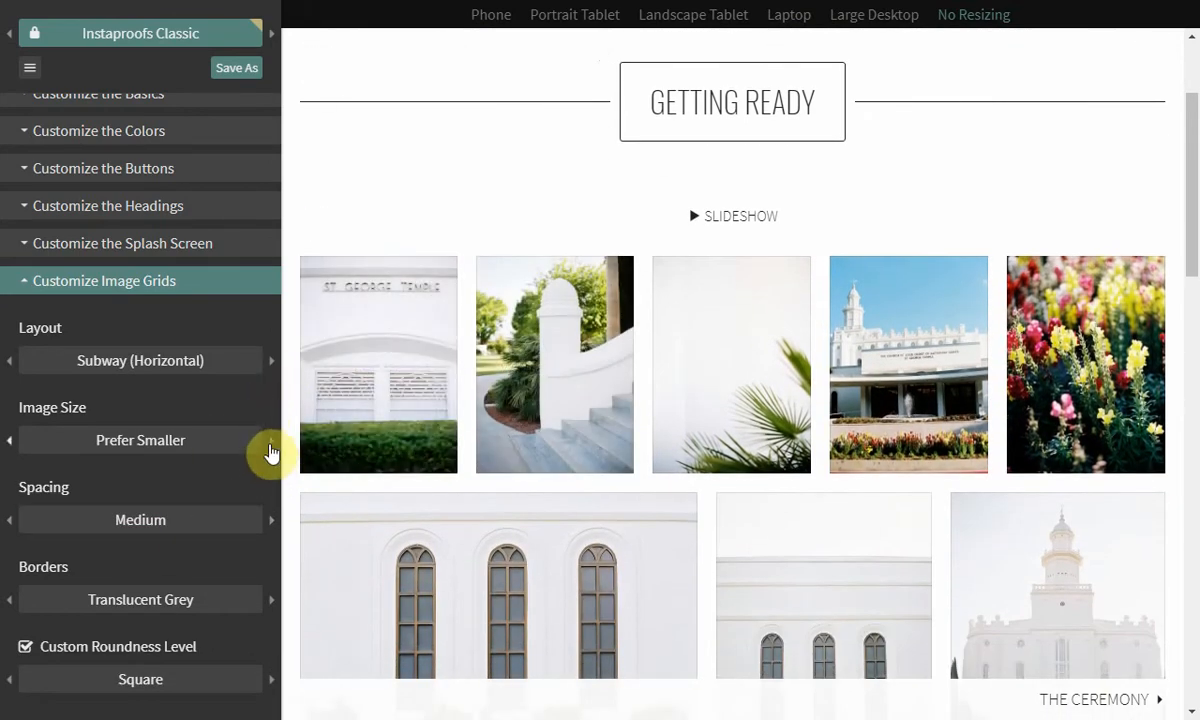
{"action": "left_click", "coordinate": [271, 443]}
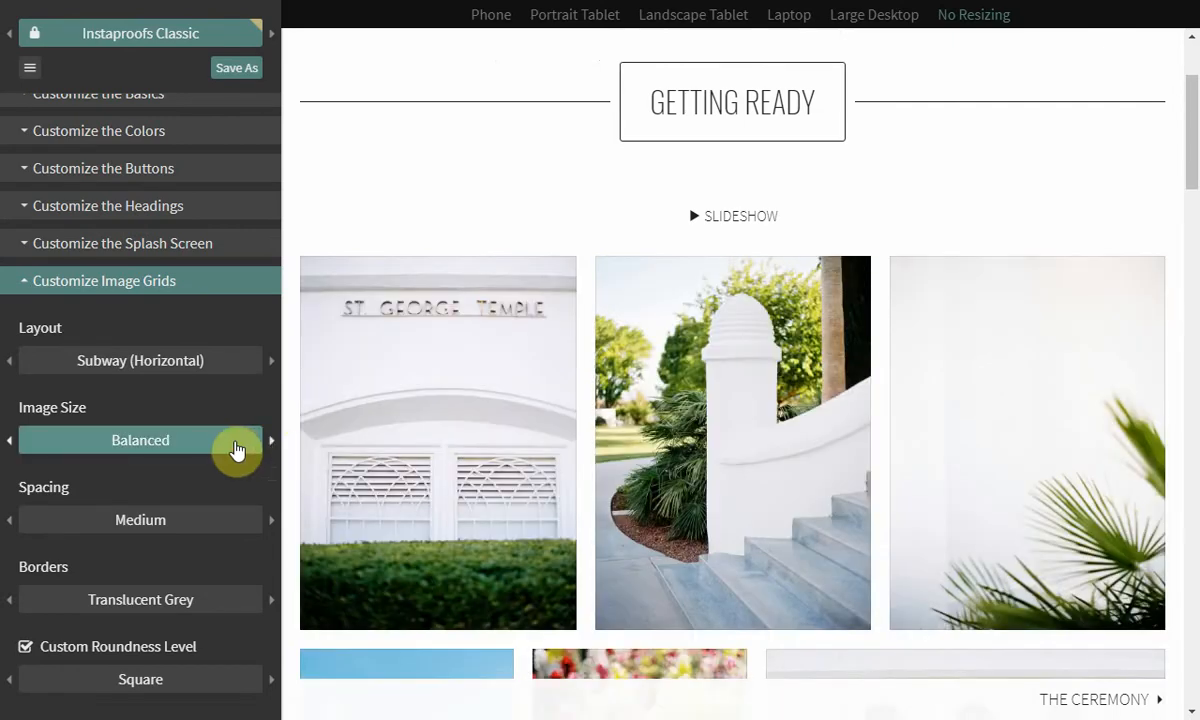
Step: Preview the available image border styles, including Medium, and return the borders to Translucent Grey
{"action": "scroll", "coordinate": [217, 433], "scroll_direction": "down", "scroll_amount": 1}
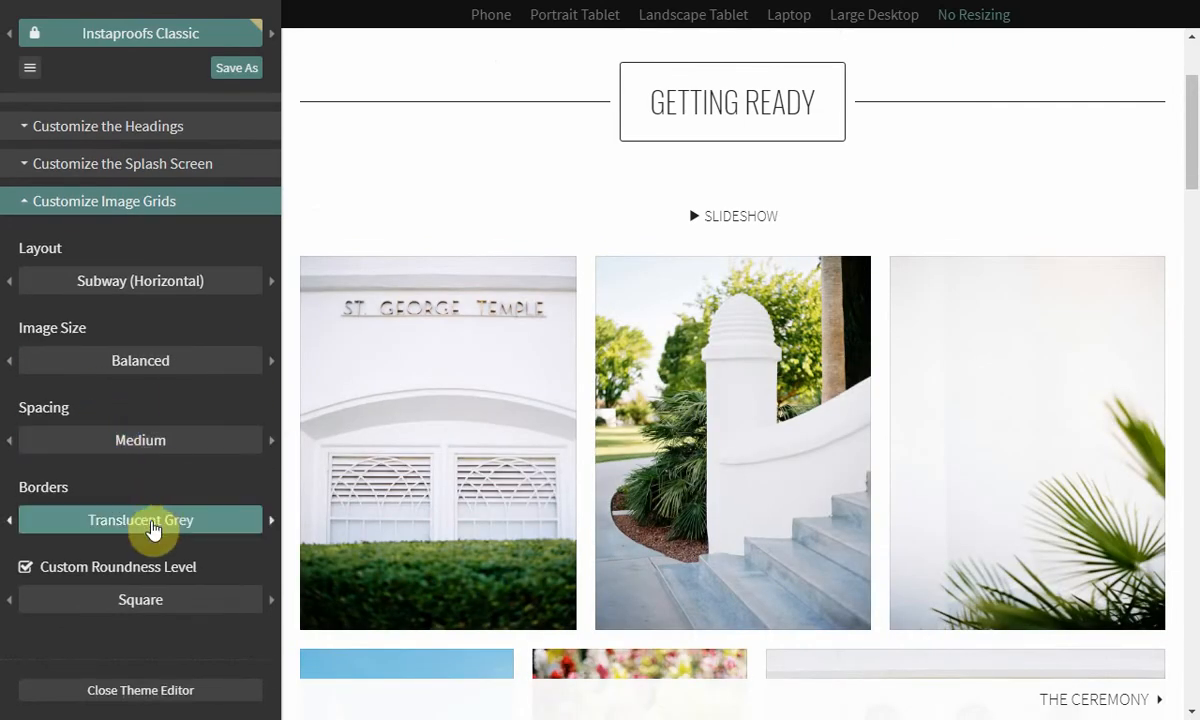
{"action": "left_click", "coordinate": [272, 521]}
{"action": "left_click", "coordinate": [272, 521]}
{"action": "left_click", "coordinate": [272, 521]}
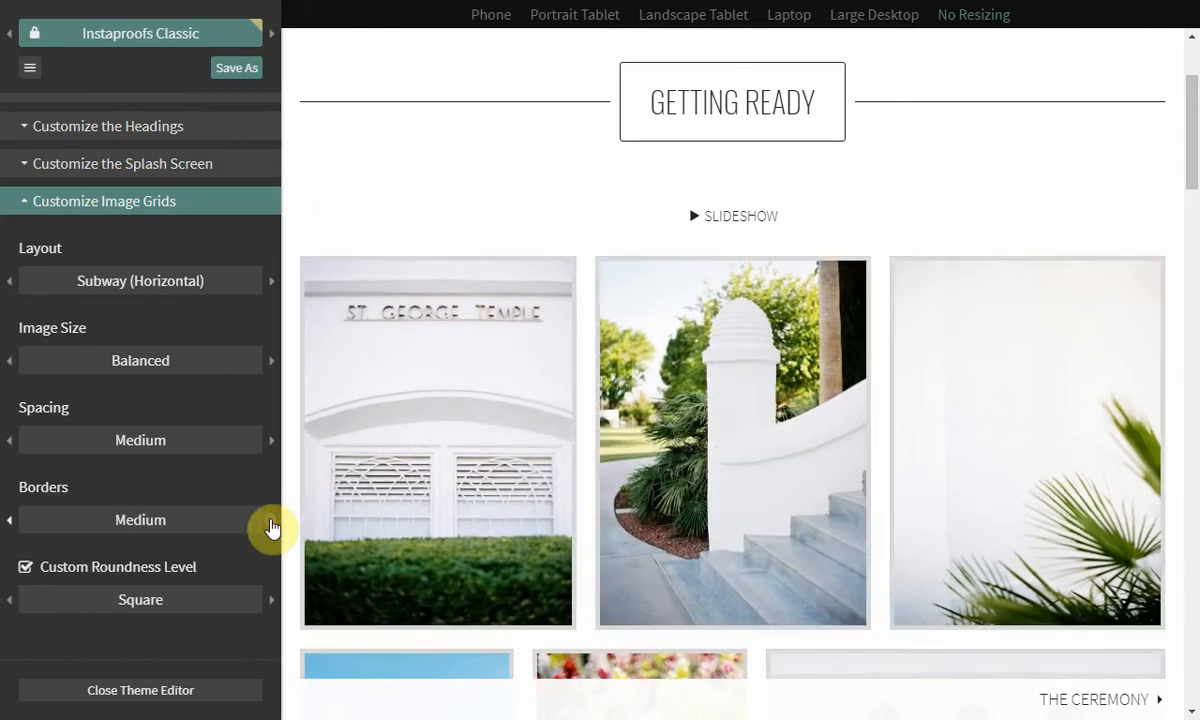
{"action": "left_click", "coordinate": [272, 521]}
{"action": "left_click", "coordinate": [272, 521]}
{"action": "left_click", "coordinate": [272, 521]}
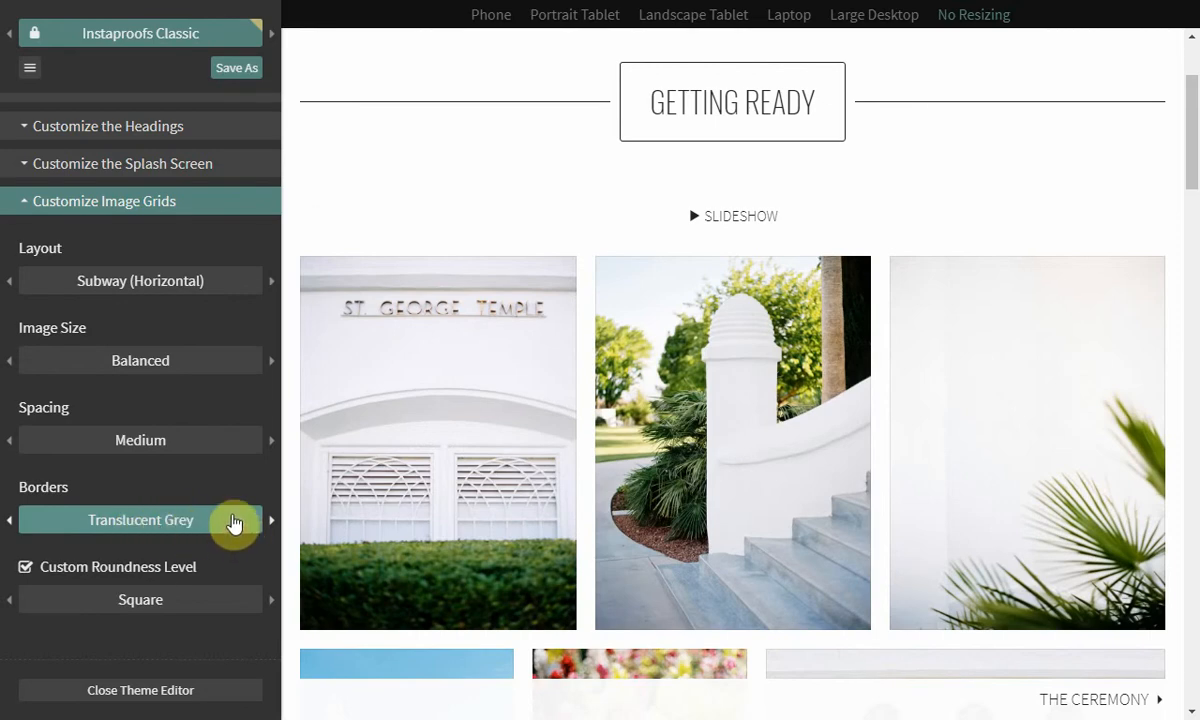
Step: Preview the image grid's custom roundness levels, including Medium Rounded, and return to Square
{"action": "left_click", "coordinate": [268, 603]}
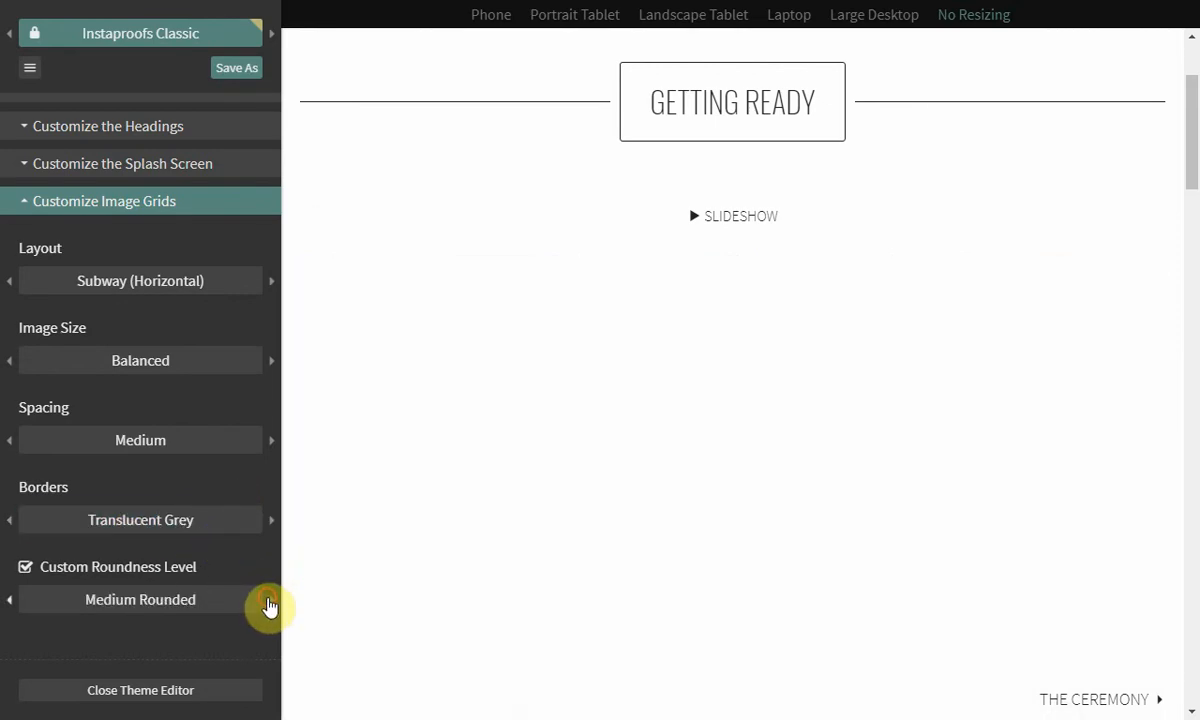
{"action": "left_click", "coordinate": [268, 603]}
{"action": "left_click", "coordinate": [268, 603]}
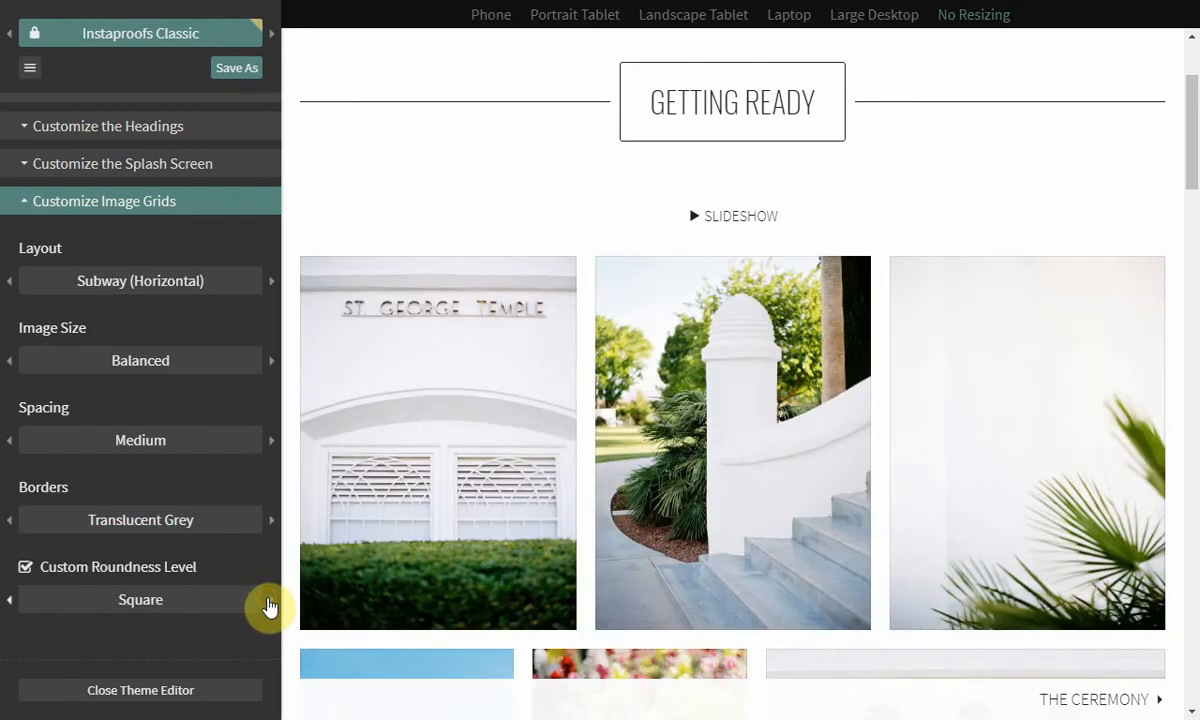
Step: In the theme colors, darken the main background and tint it to the muted green #A3B8A4
{"action": "scroll", "coordinate": [166, 540], "scroll_direction": "up", "scroll_amount": 2}
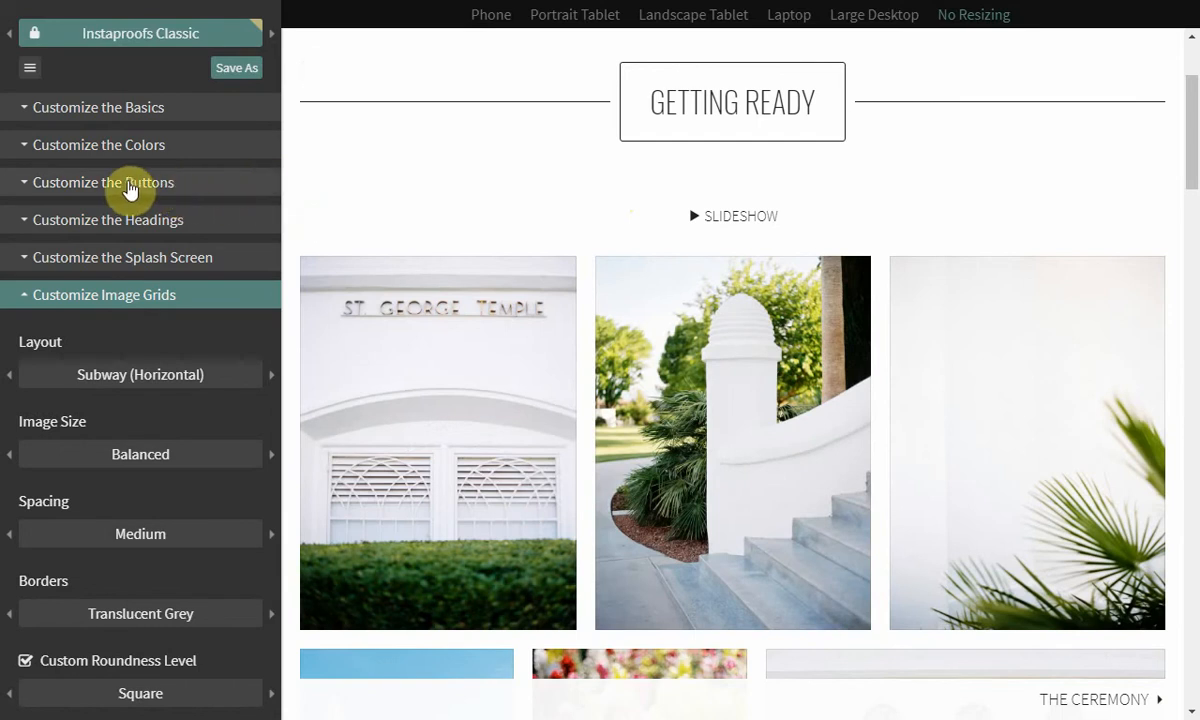
{"action": "left_click", "coordinate": [158, 150]}
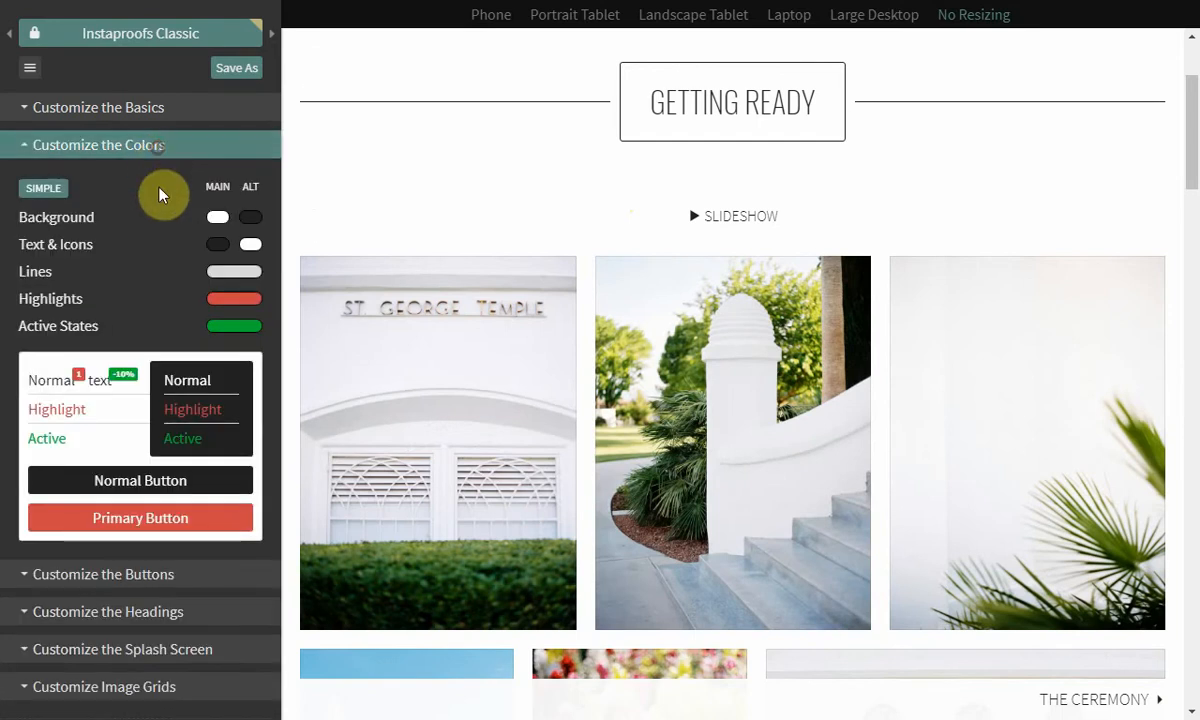
{"action": "left_click", "coordinate": [215, 216]}
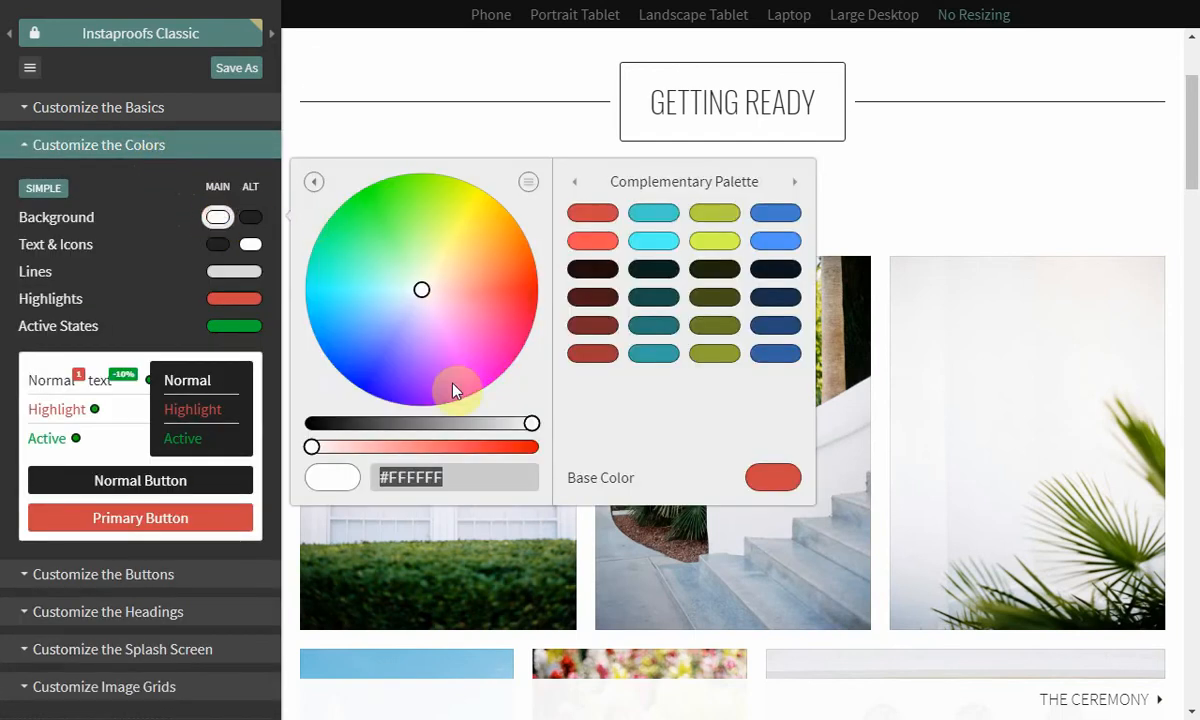
{"action": "left_click_drag", "start_coordinate": [530, 425], "coordinate": [473, 425]}
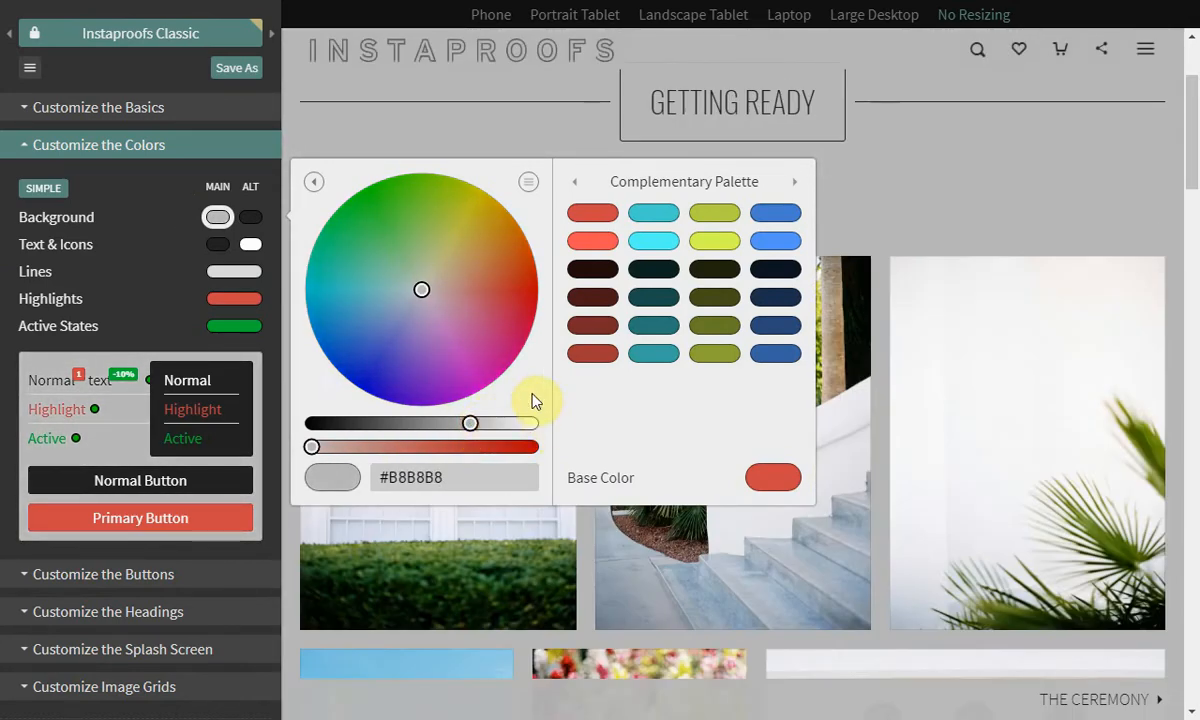
{"action": "left_click_drag", "start_coordinate": [415, 283], "coordinate": [416, 280]}
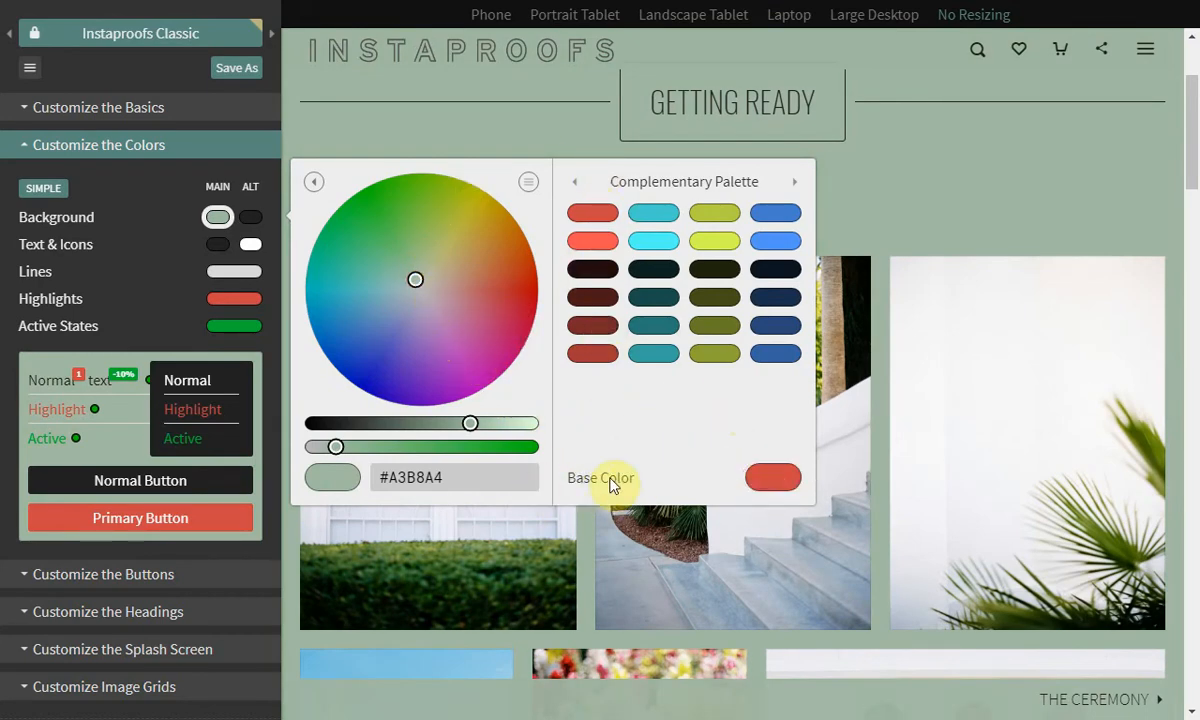
Step: Use the background green as the palette's base color and browse the color harmonies through to the Tetrad Palette
{"action": "left_click", "coordinate": [760, 478]}
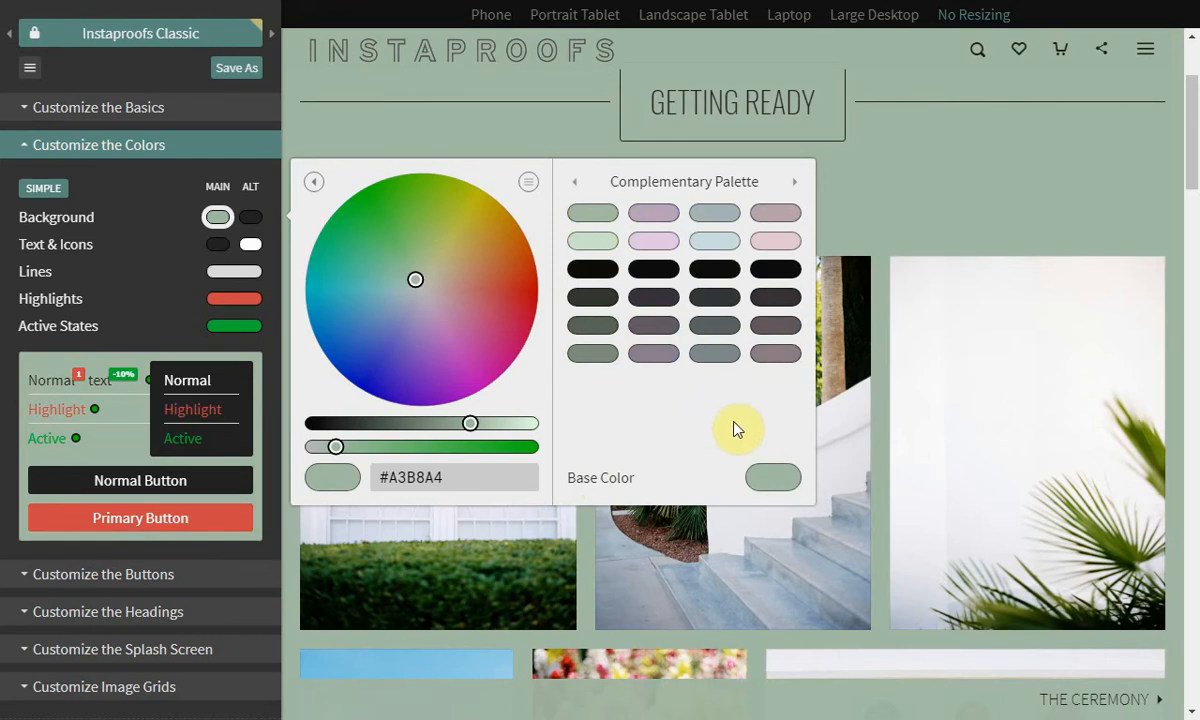
{"action": "left_click", "coordinate": [799, 184]}
{"action": "left_click", "coordinate": [799, 184]}
{"action": "left_click", "coordinate": [799, 184]}
{"action": "left_click", "coordinate": [798, 183]}
{"action": "left_click", "coordinate": [798, 183]}
{"action": "left_click", "coordinate": [798, 184]}
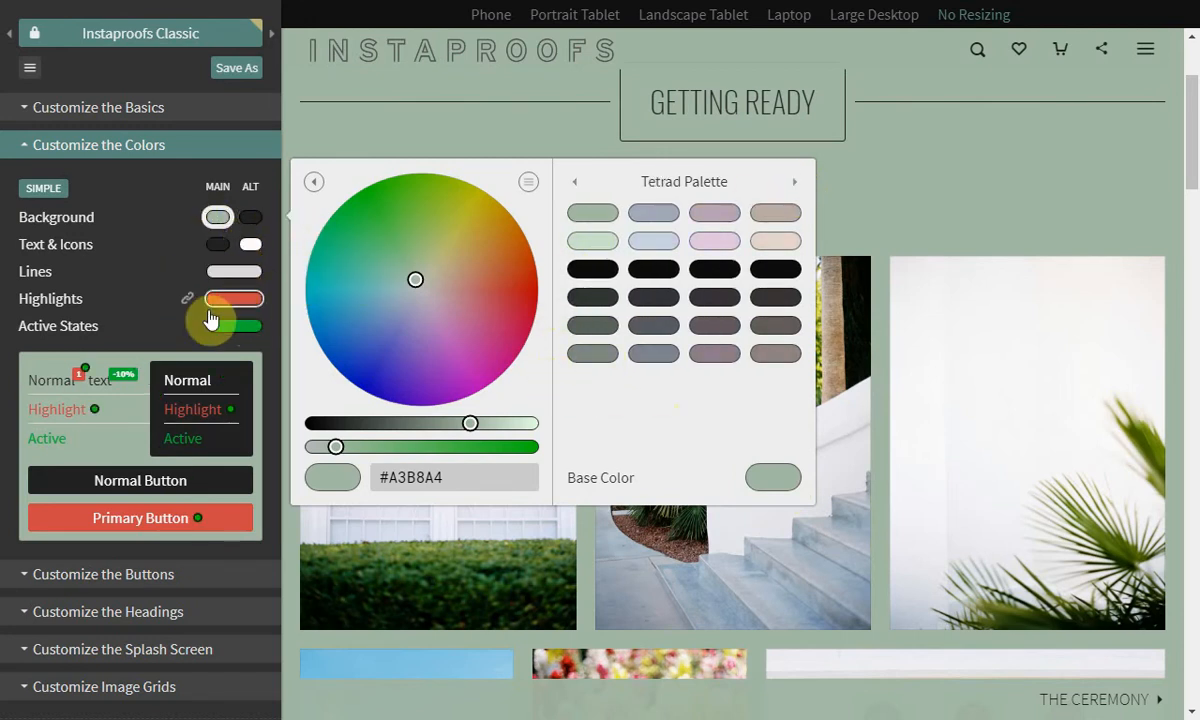
Step: Show the Contact Us form in the preview and set the Highlights color to #58635A from the Analogous Palette
{"action": "left_click", "coordinate": [1152, 55]}
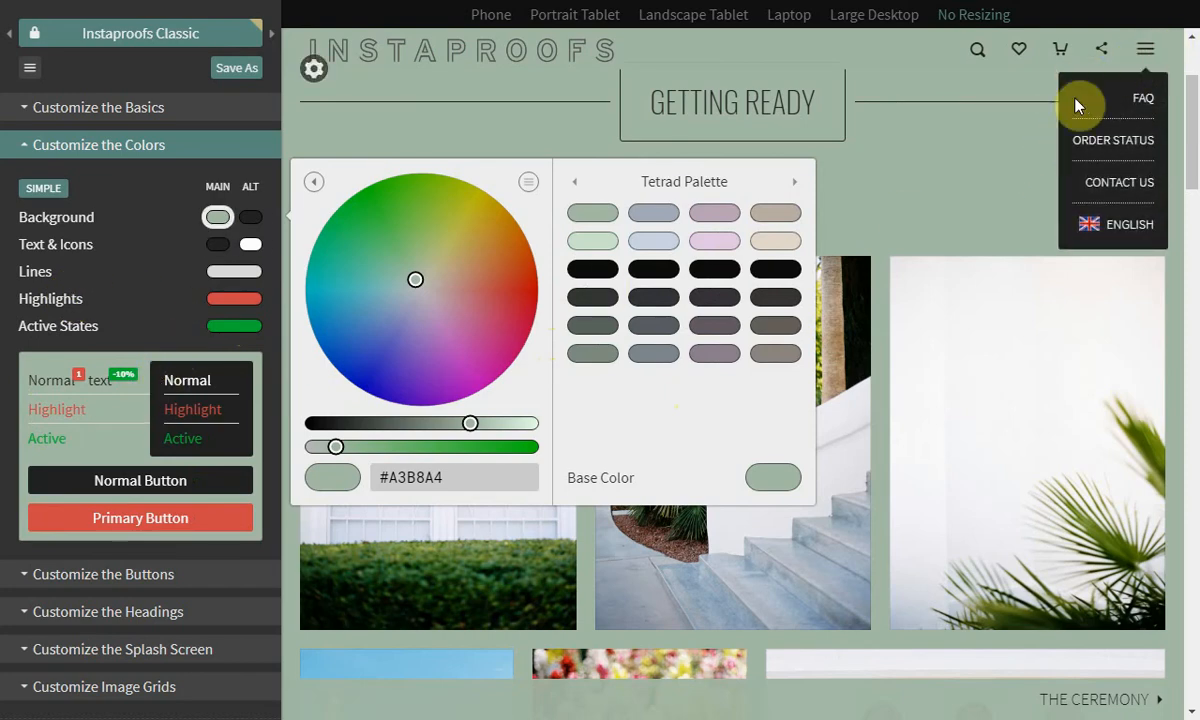
{"action": "left_click", "coordinate": [1129, 183]}
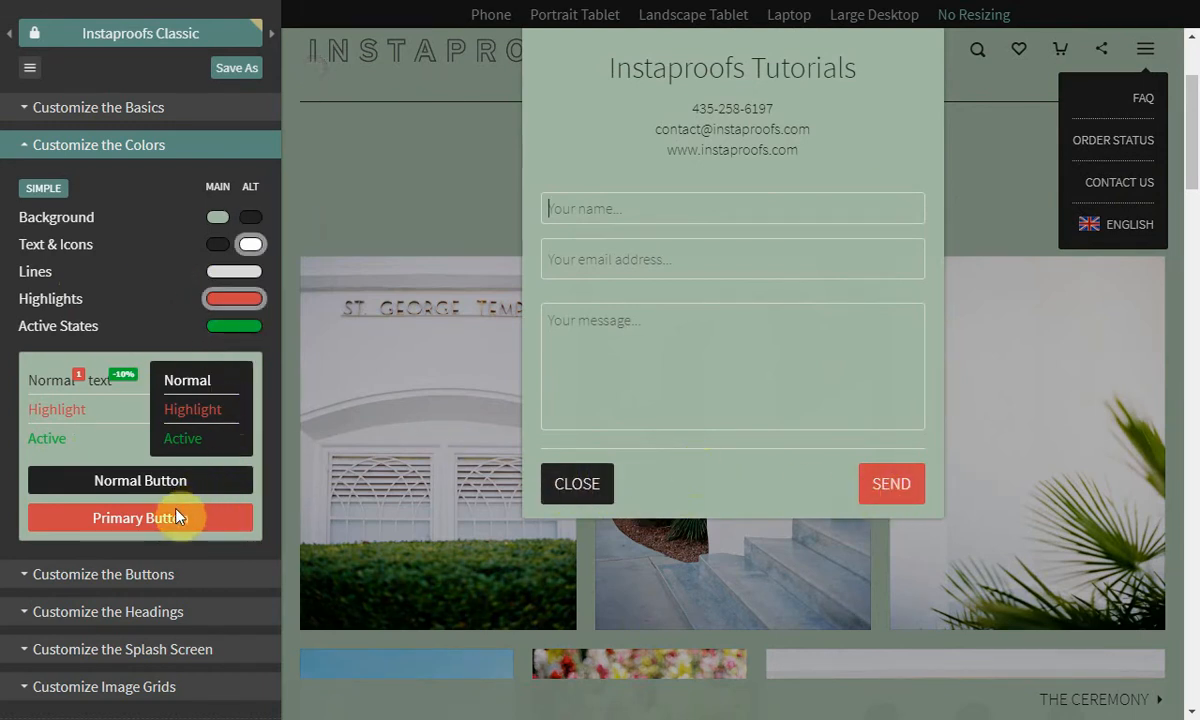
{"action": "left_click", "coordinate": [240, 300]}
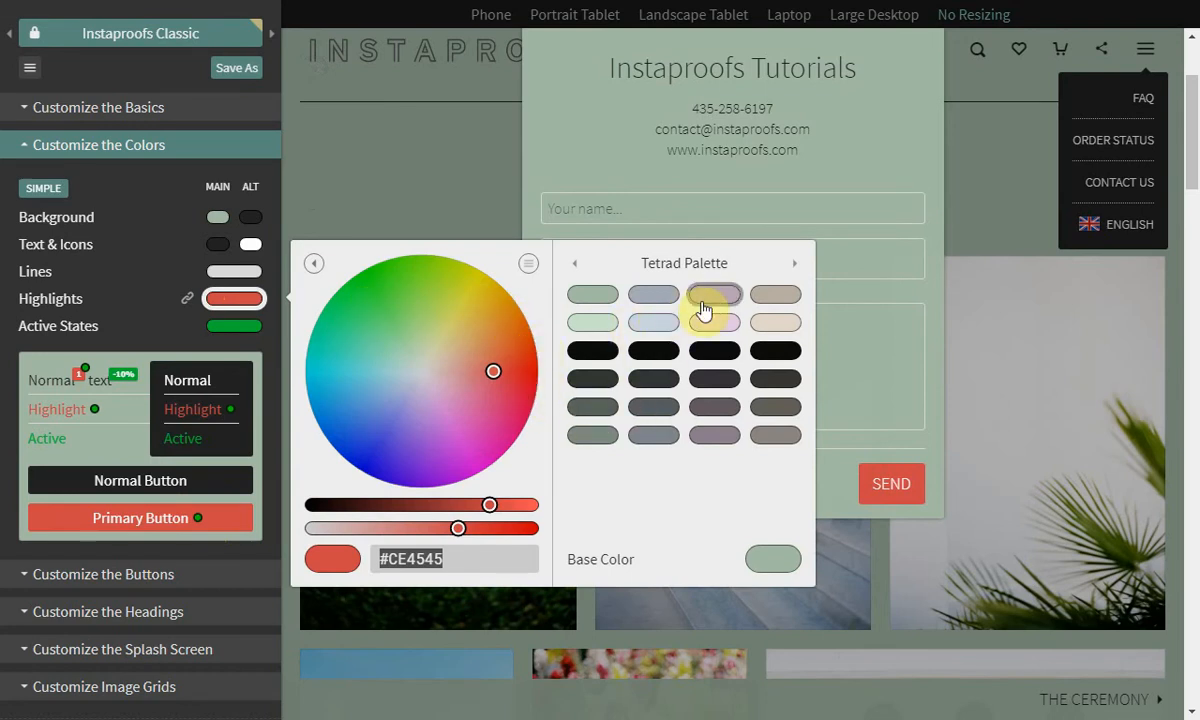
{"action": "left_click", "coordinate": [790, 264]}
{"action": "left_click", "coordinate": [792, 266]}
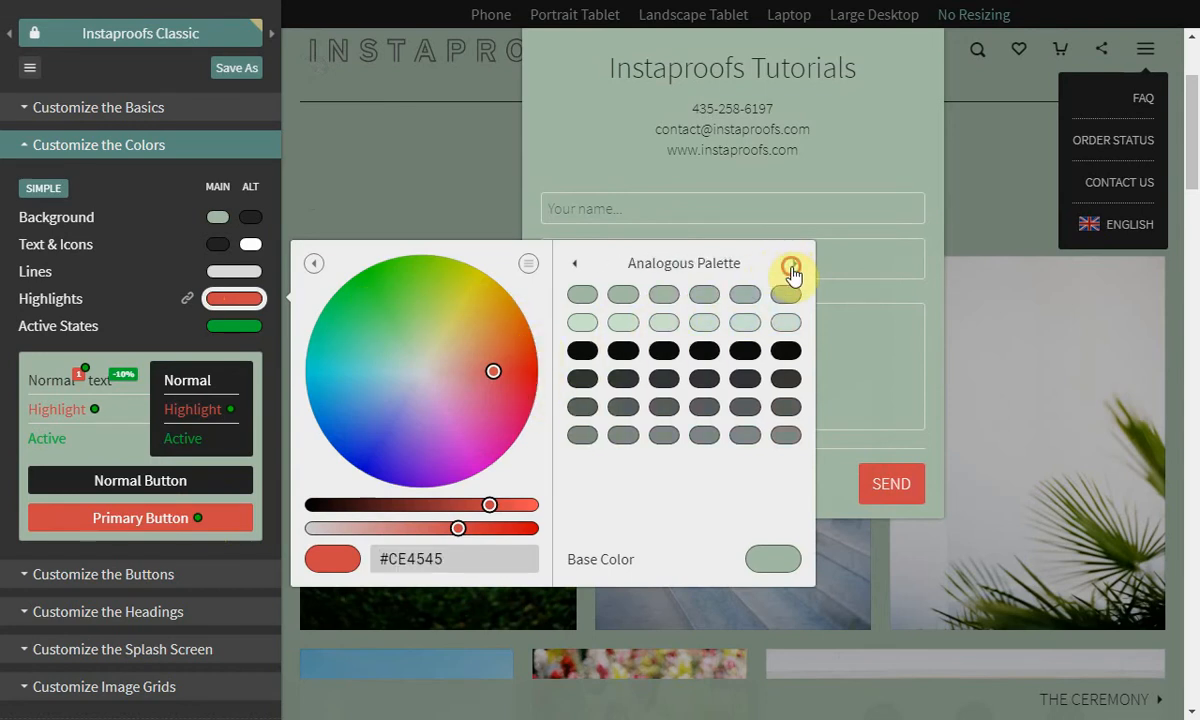
{"action": "left_click", "coordinate": [703, 352]}
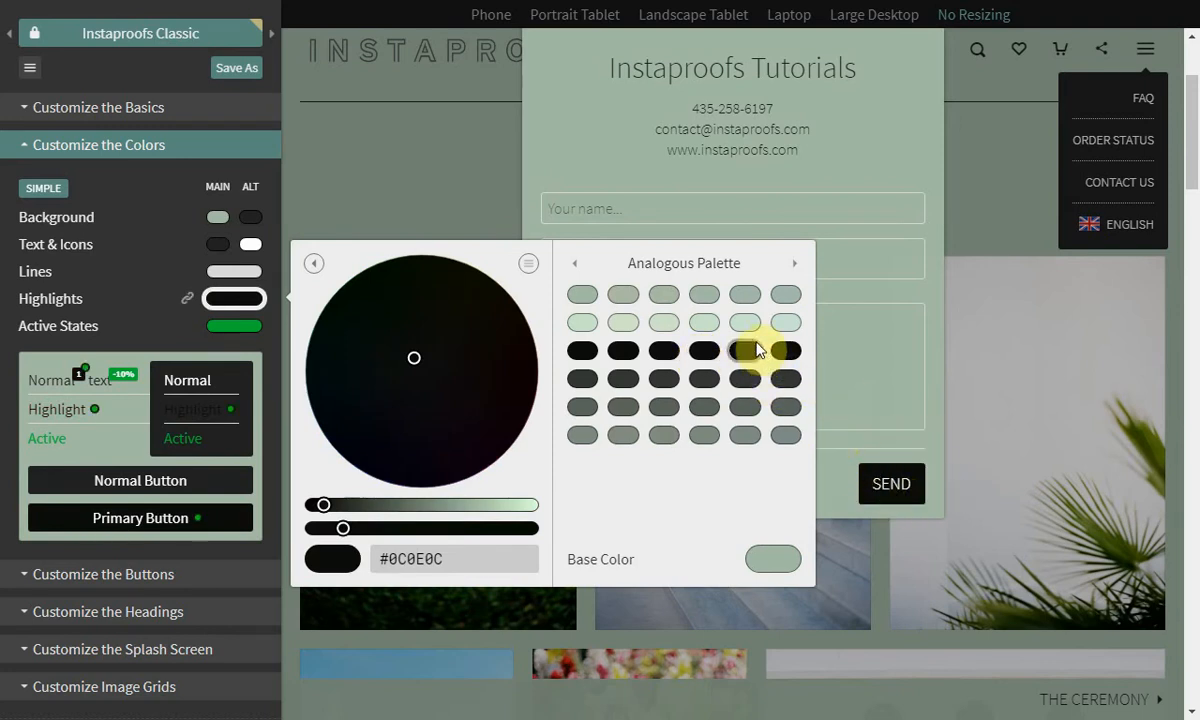
{"action": "left_click", "coordinate": [745, 297]}
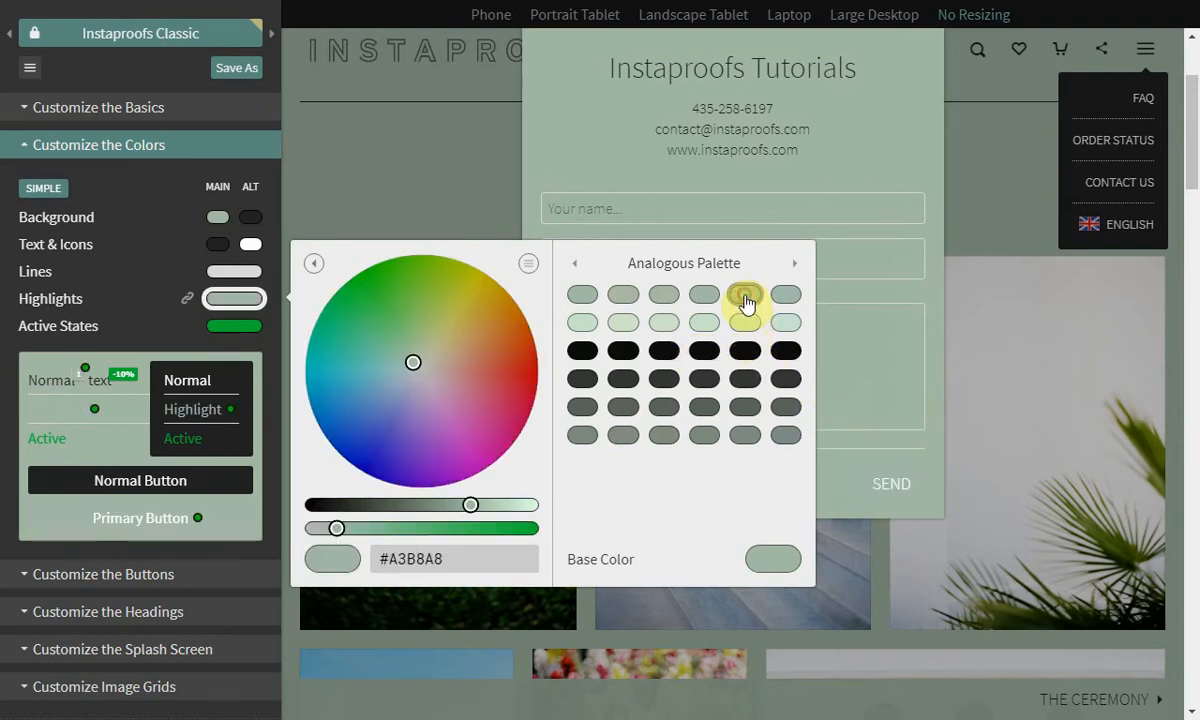
{"action": "left_click", "coordinate": [740, 408]}
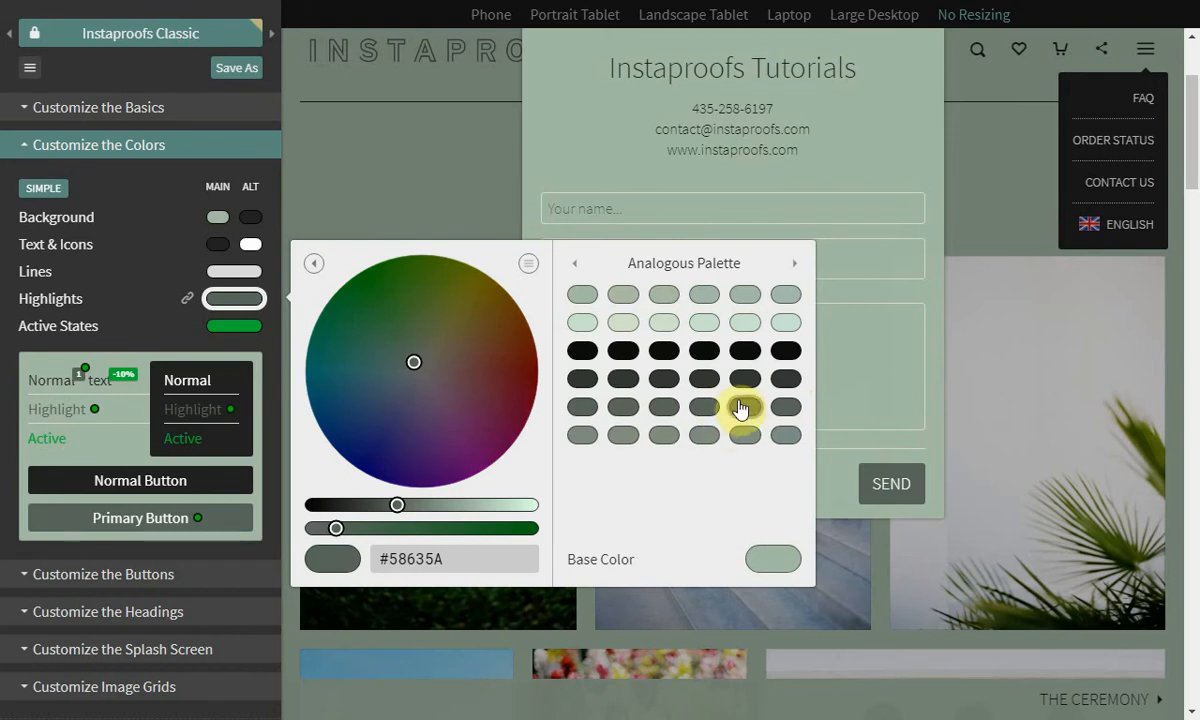
{"action": "left_click", "coordinate": [872, 160]}
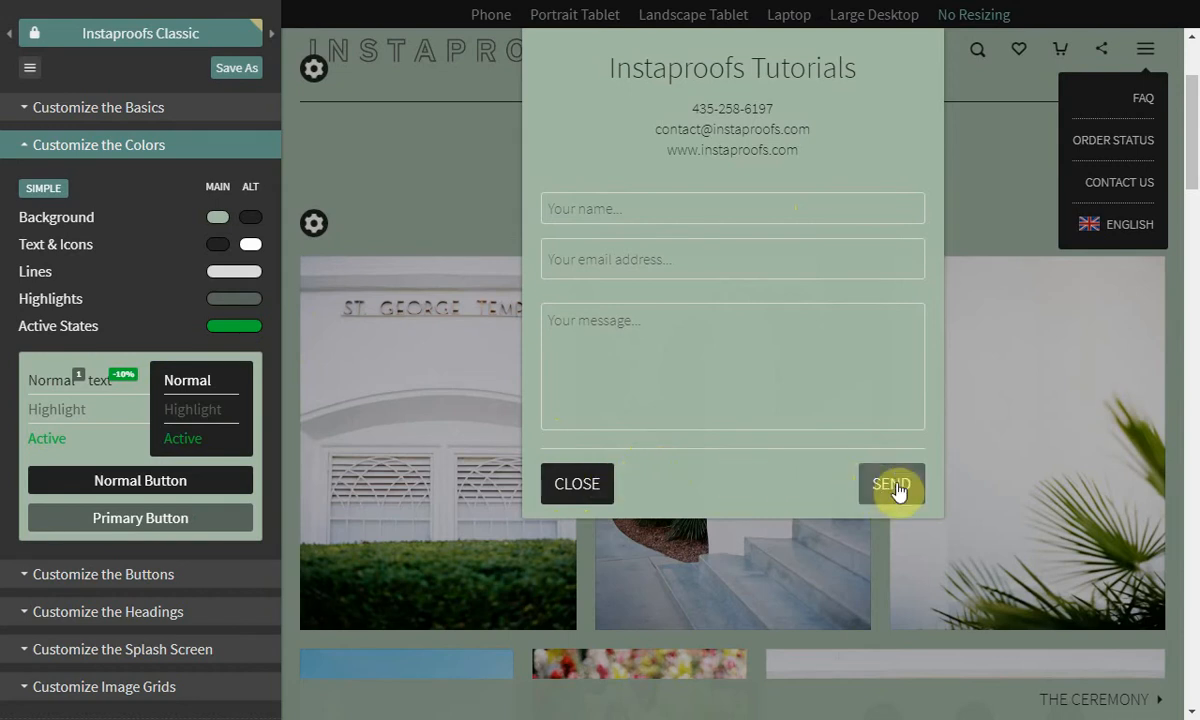
Step: Set the Active States color to a pale green from the Analogous Palette
{"action": "left_click", "coordinate": [250, 330]}
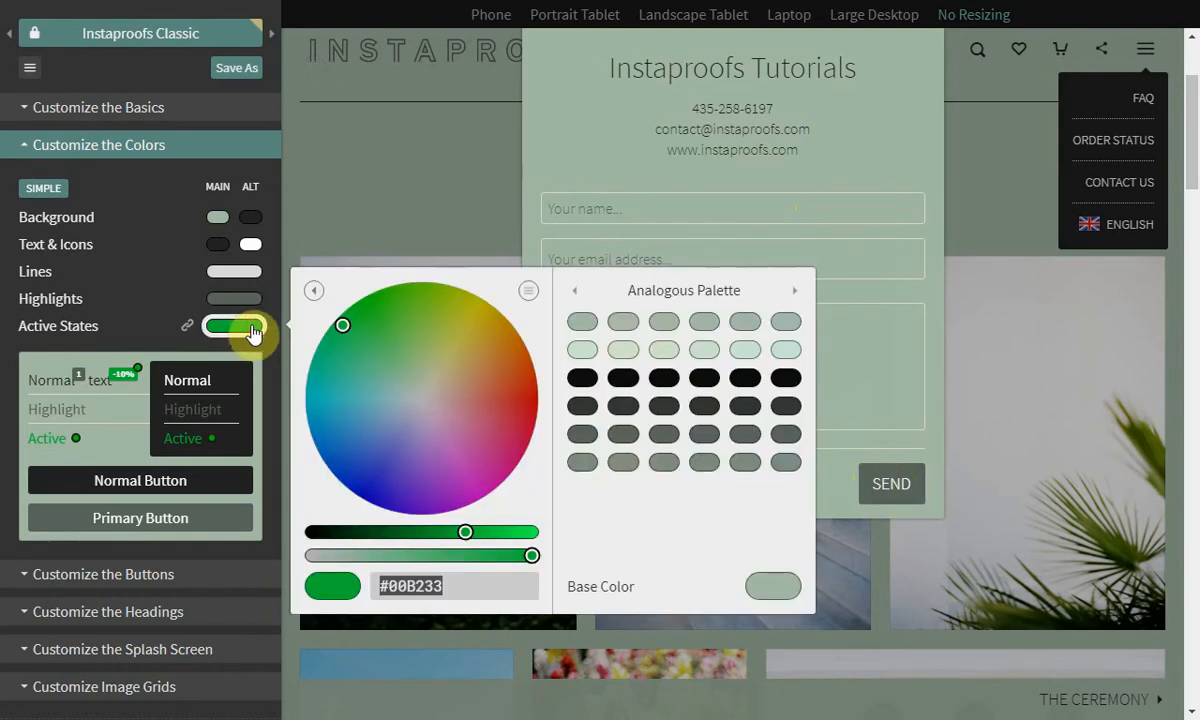
{"action": "left_click", "coordinate": [745, 350]}
{"action": "left_click", "coordinate": [870, 415]}
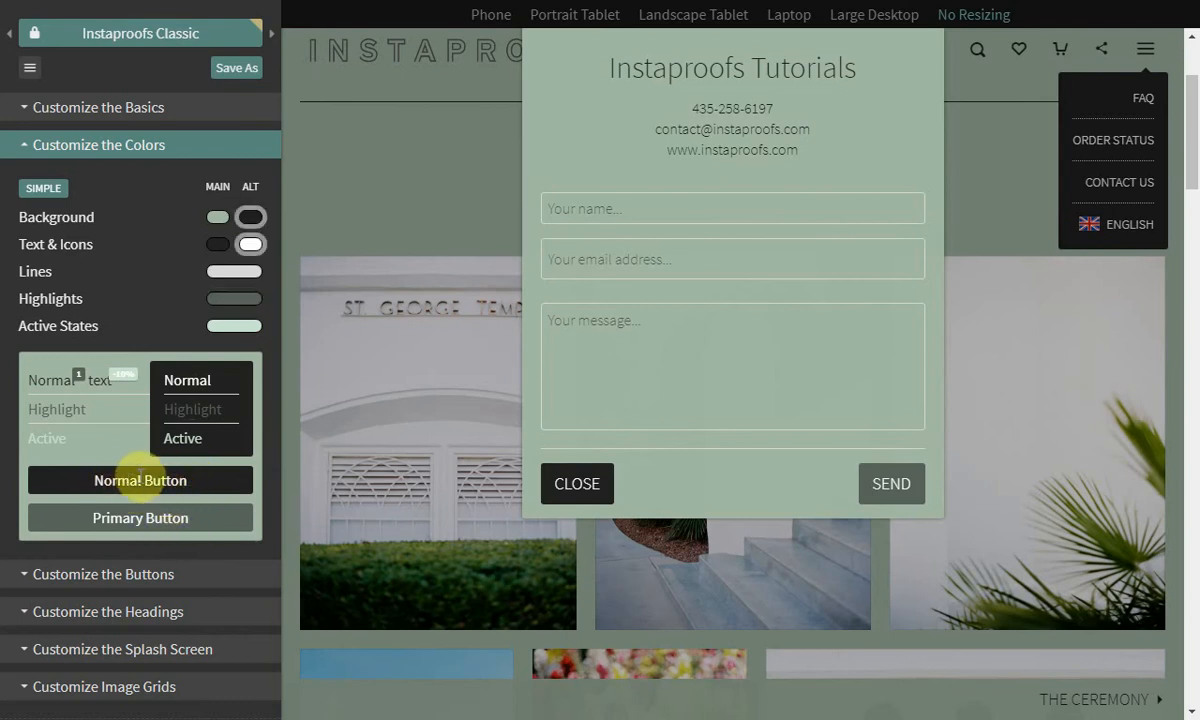
Step: Try the light green #C9E2D4 as alternate background, set it to the dark #323835, and close the contact form
{"action": "left_click", "coordinate": [250, 220]}
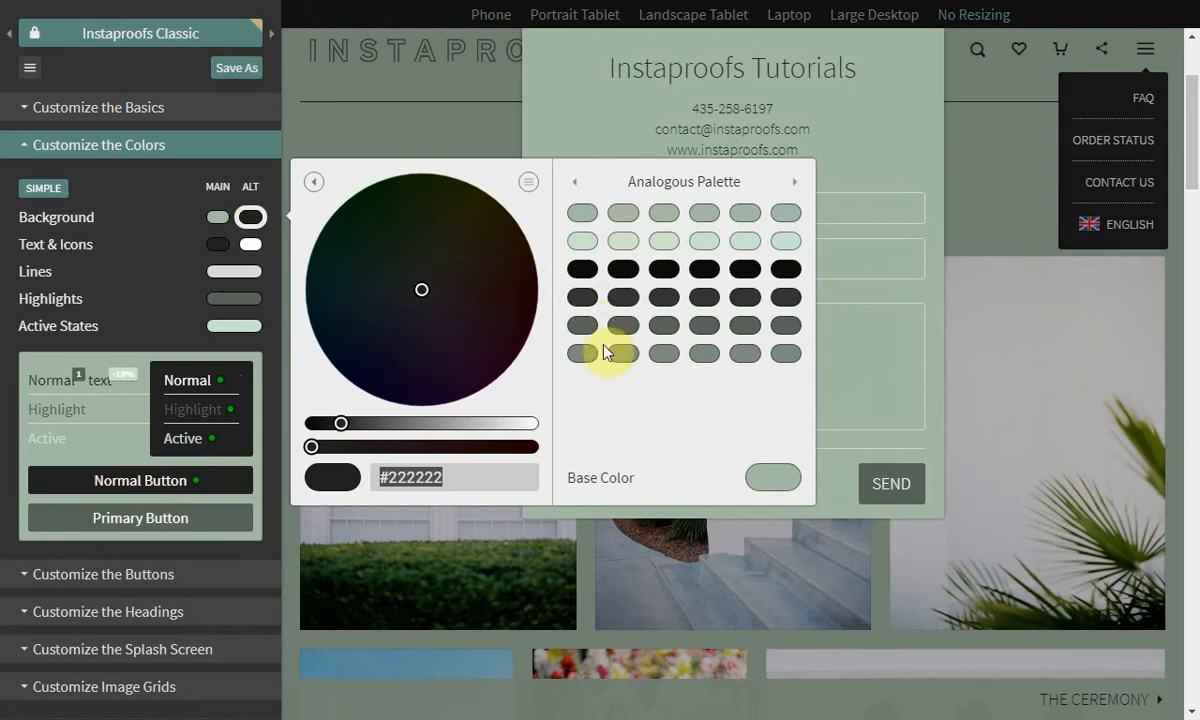
{"action": "left_click", "coordinate": [786, 241]}
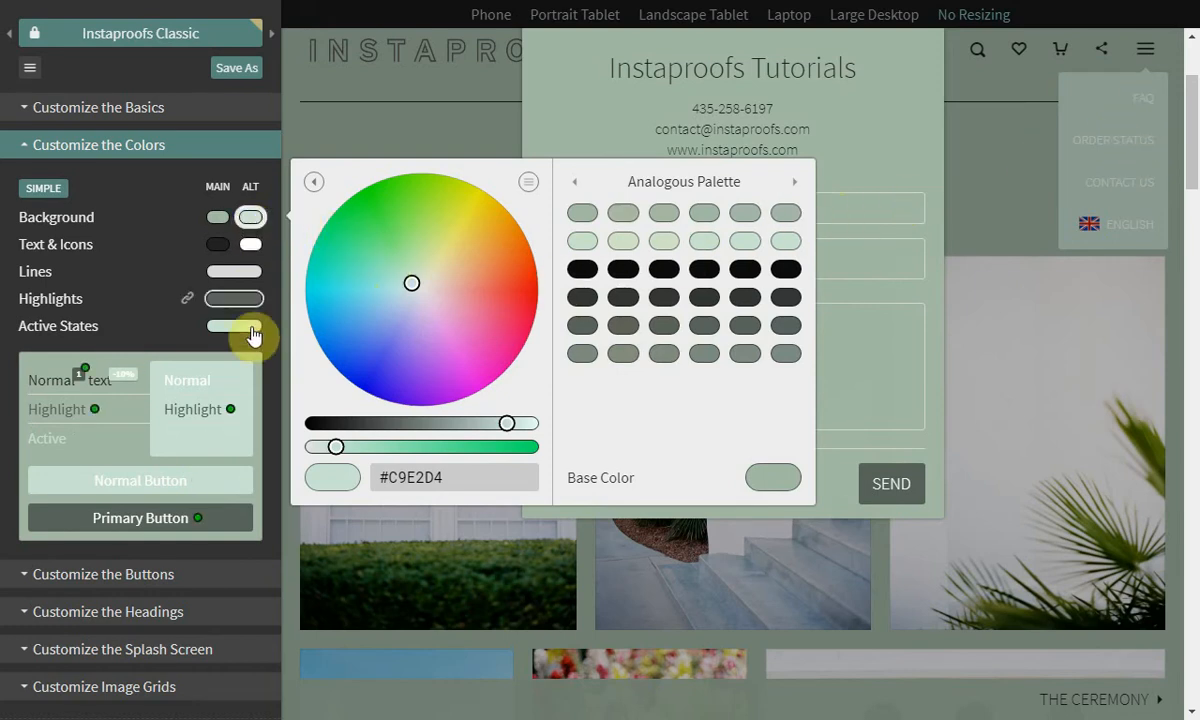
{"action": "left_click", "coordinate": [784, 299]}
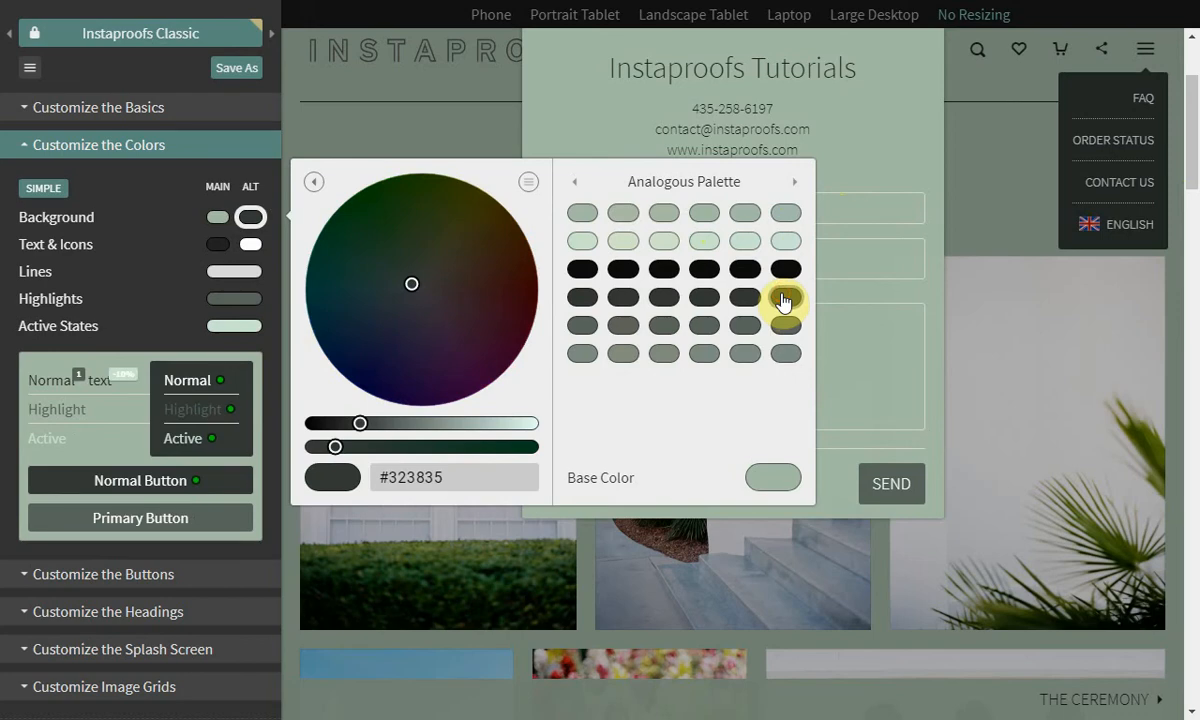
{"action": "left_click", "coordinate": [870, 405]}
{"action": "left_click", "coordinate": [583, 500]}
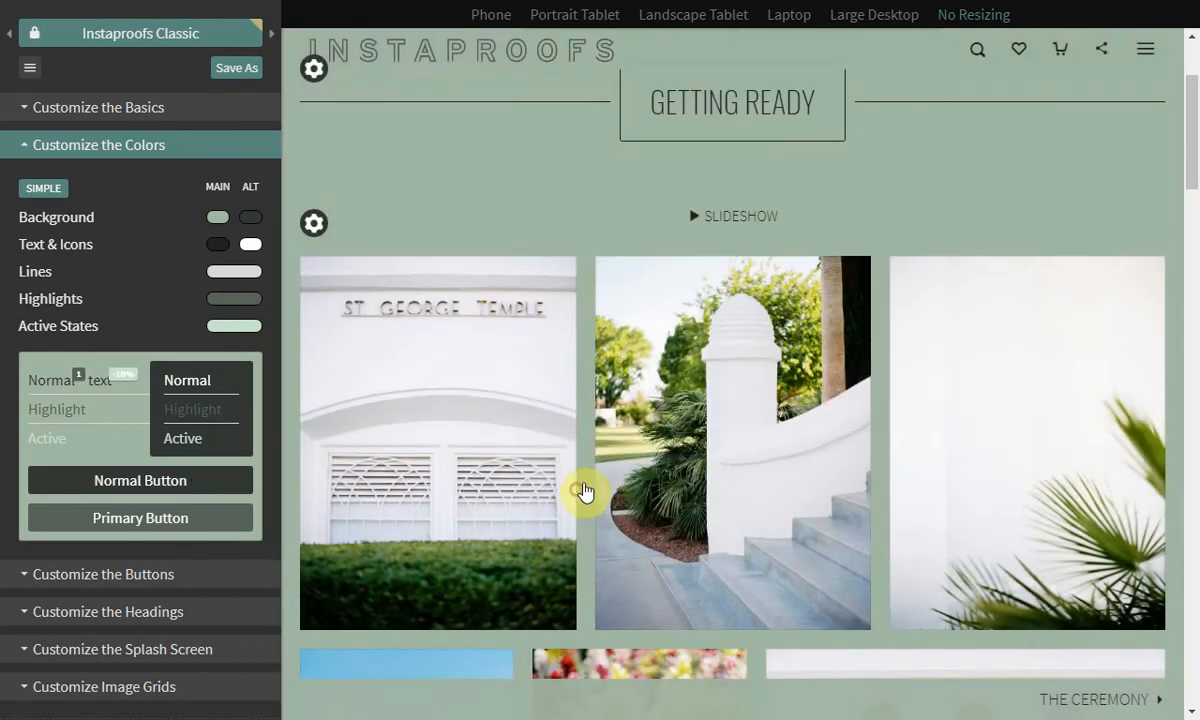
Step: Show the Contact Us form again as a preview and change the buttons' custom font to Alegreya
{"action": "scroll", "coordinate": [155, 320], "scroll_direction": "down", "scroll_amount": 2}
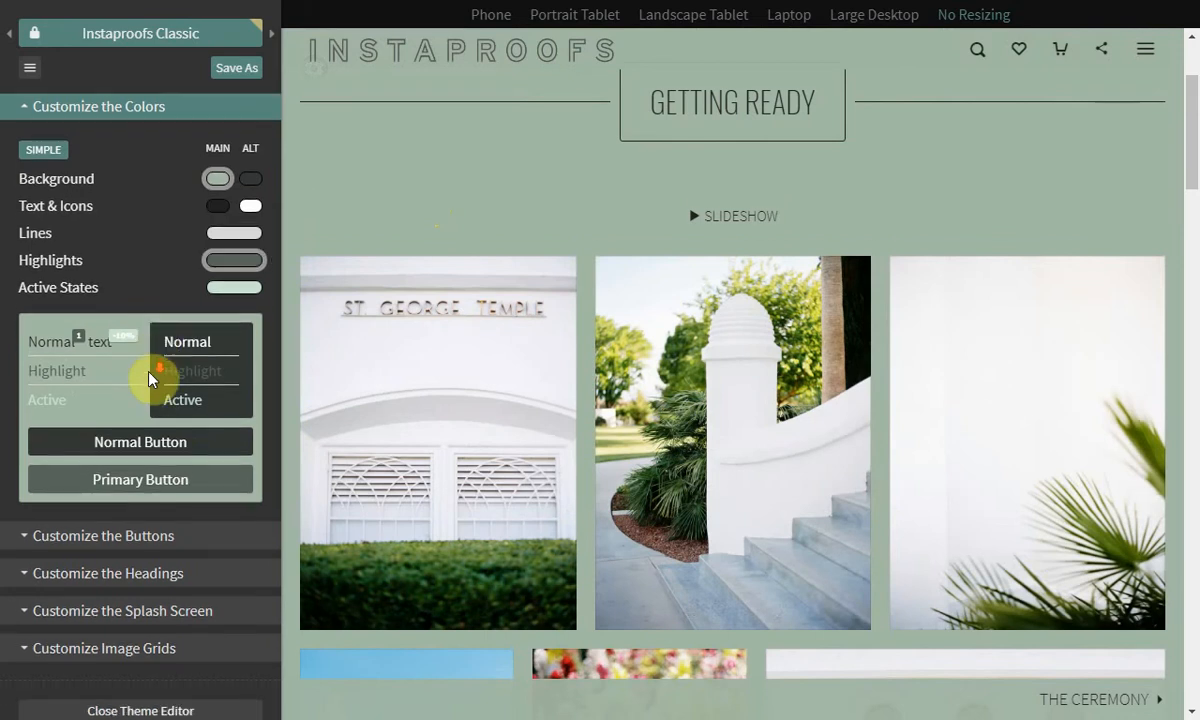
{"action": "scroll", "coordinate": [578, 241], "scroll_direction": "up", "scroll_amount": 2}
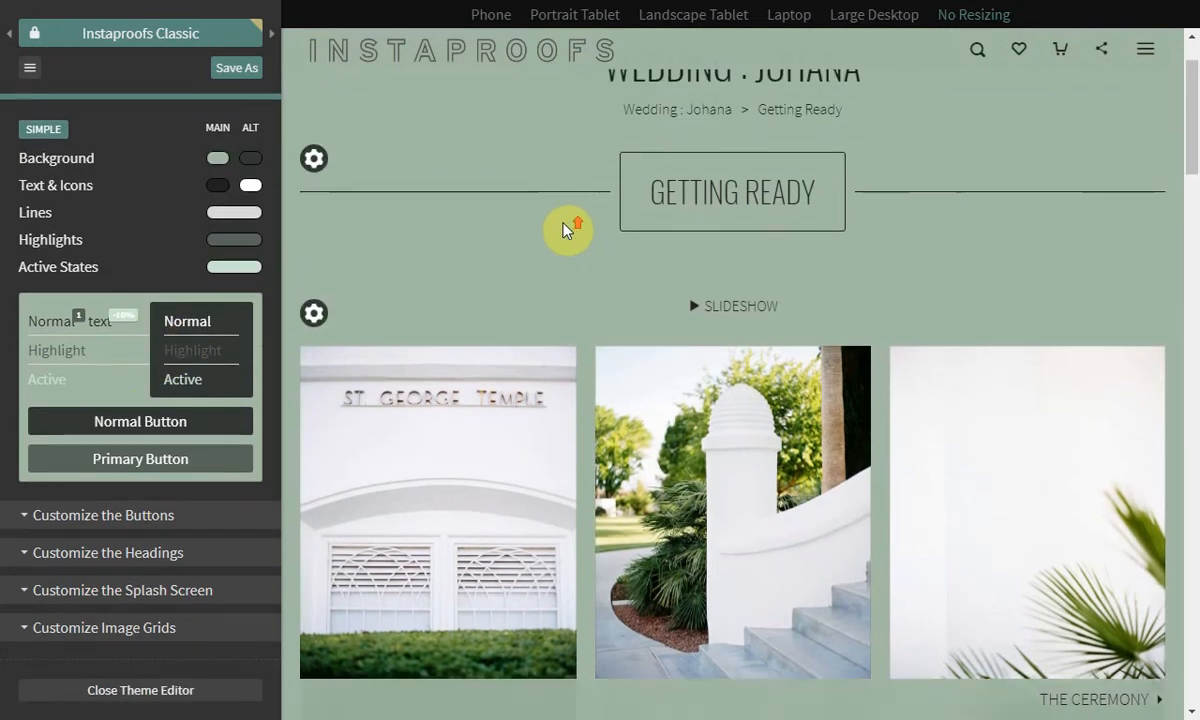
{"action": "left_click", "coordinate": [166, 515]}
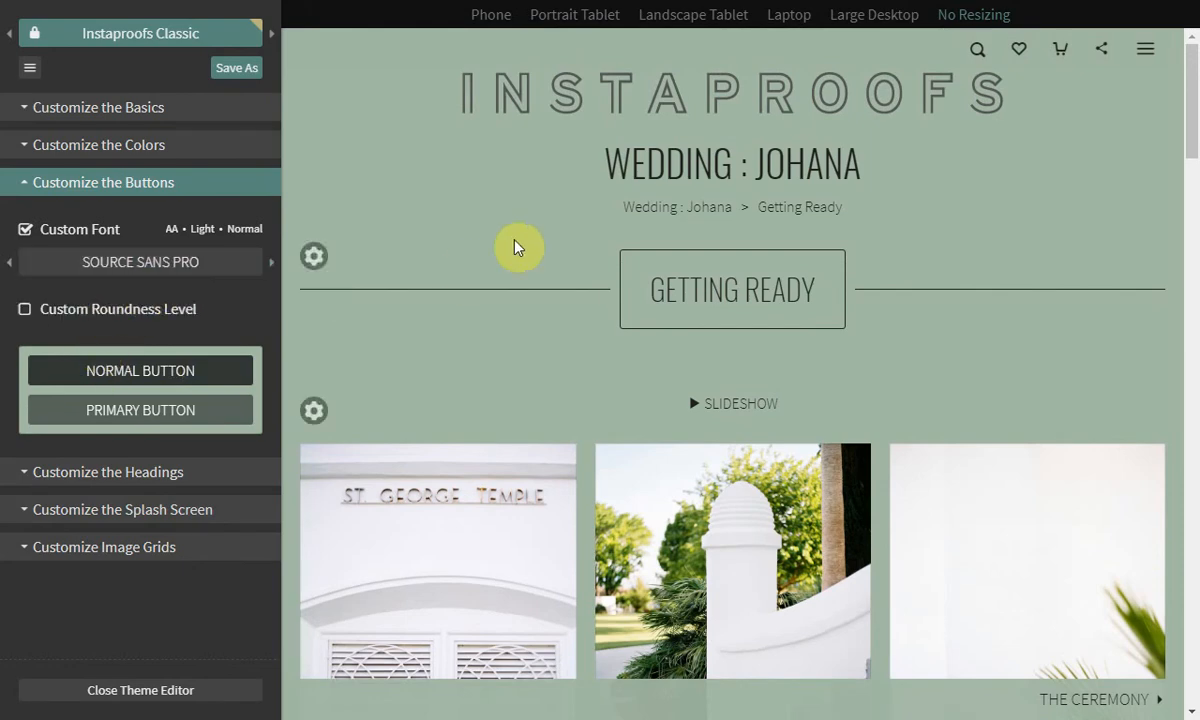
{"action": "left_click", "coordinate": [1145, 48]}
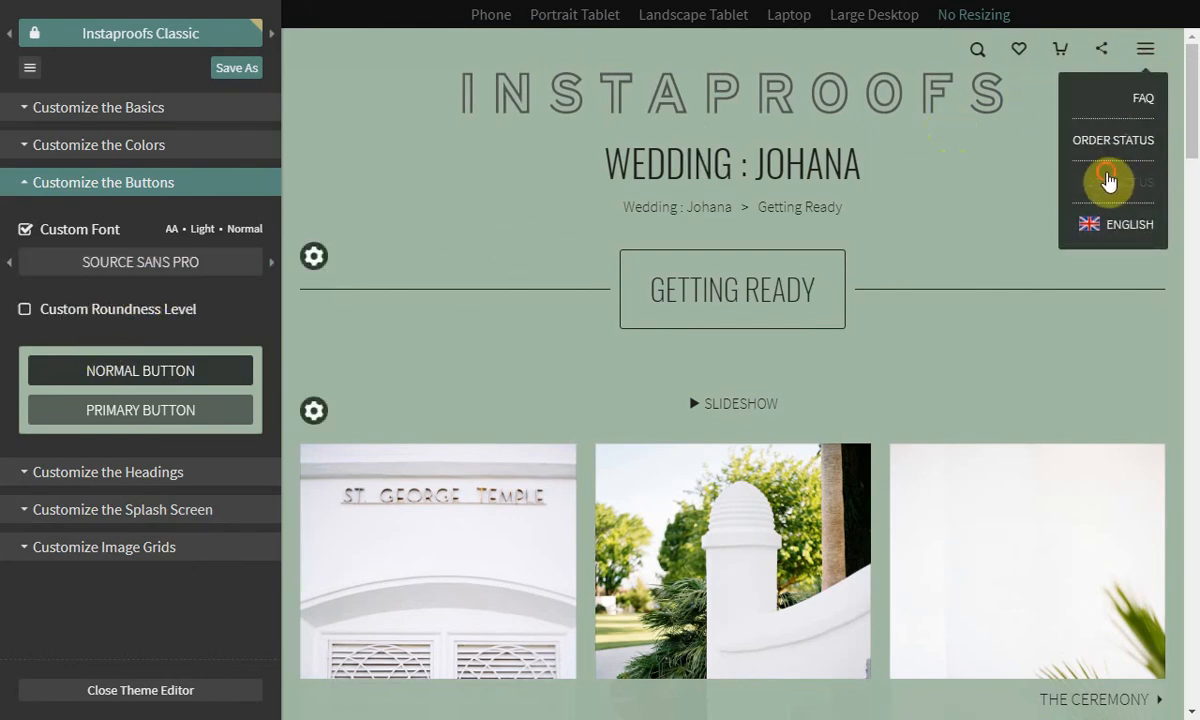
{"action": "left_click", "coordinate": [1108, 180]}
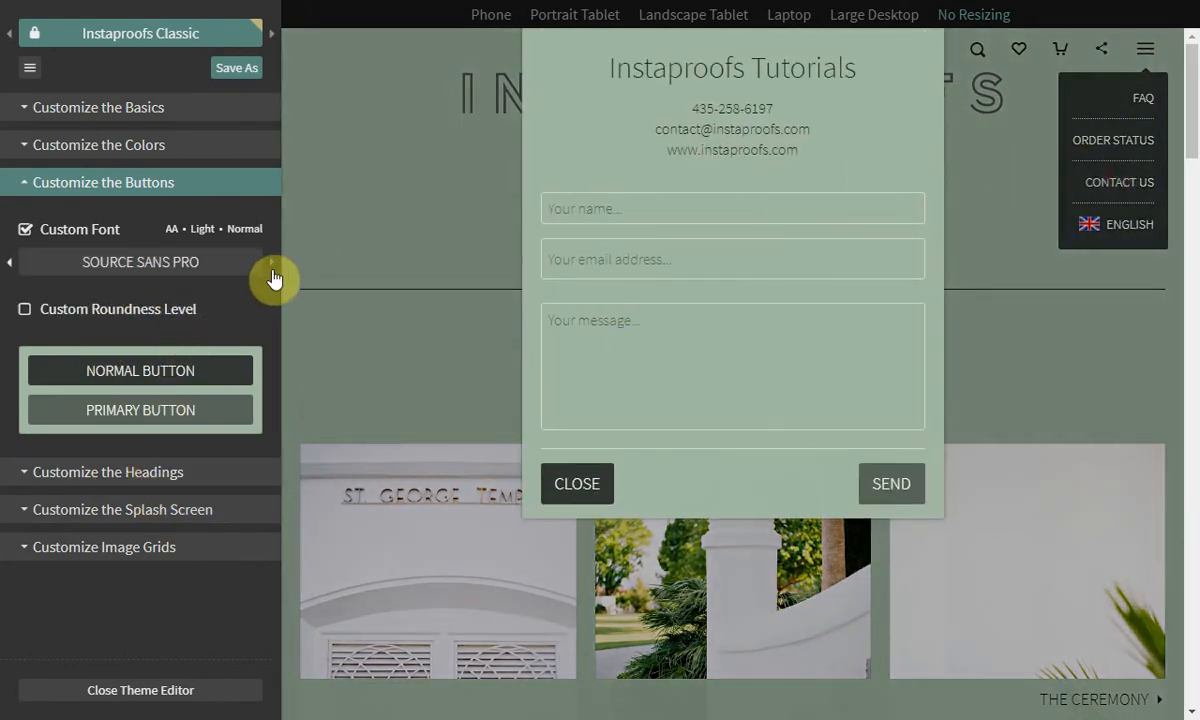
{"action": "left_click", "coordinate": [273, 264]}
{"action": "left_click", "coordinate": [273, 264]}
{"action": "left_click", "coordinate": [273, 264]}
{"action": "left_click", "coordinate": [274, 264]}
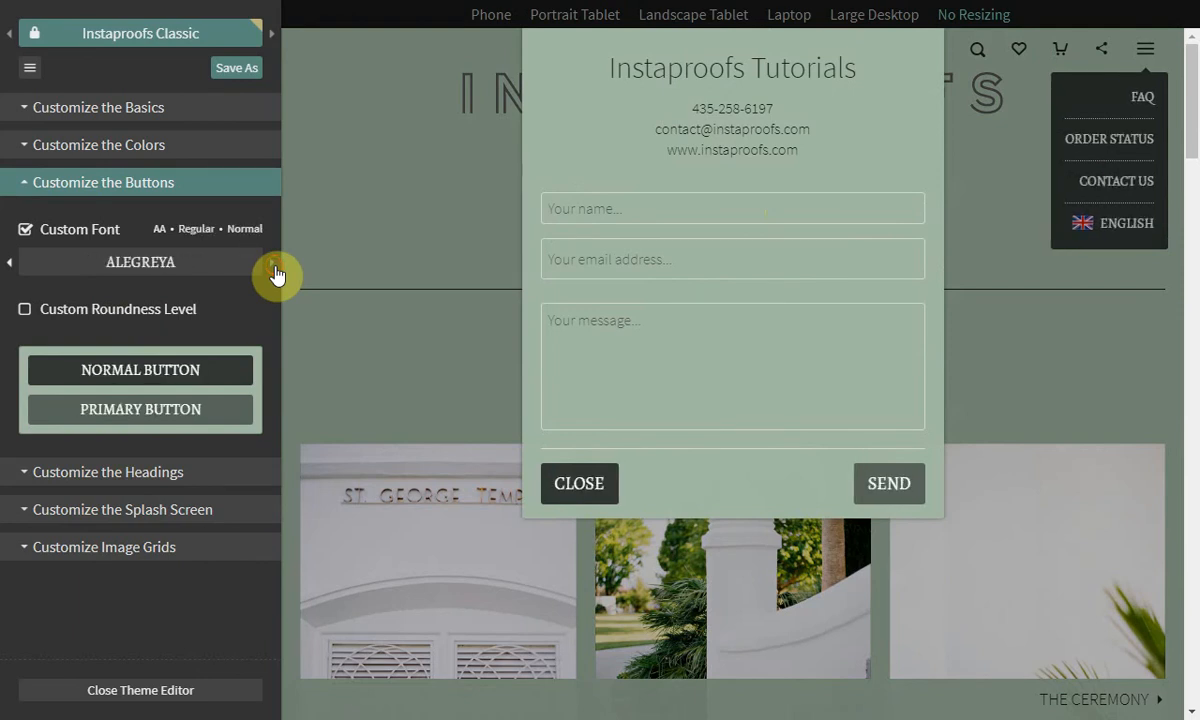
Step: Enable a custom roundness level for the buttons and set it to Square
{"action": "left_click", "coordinate": [105, 312]}
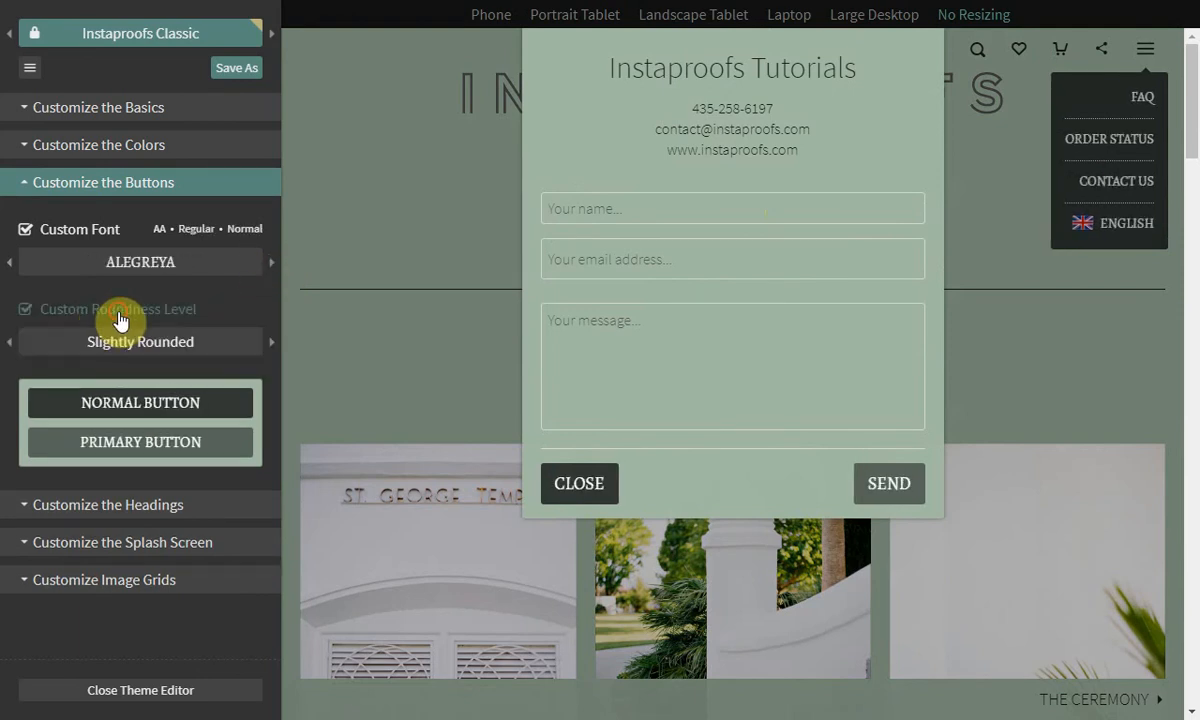
{"action": "left_click", "coordinate": [267, 346]}
{"action": "left_click", "coordinate": [267, 346]}
{"action": "left_click", "coordinate": [267, 346]}
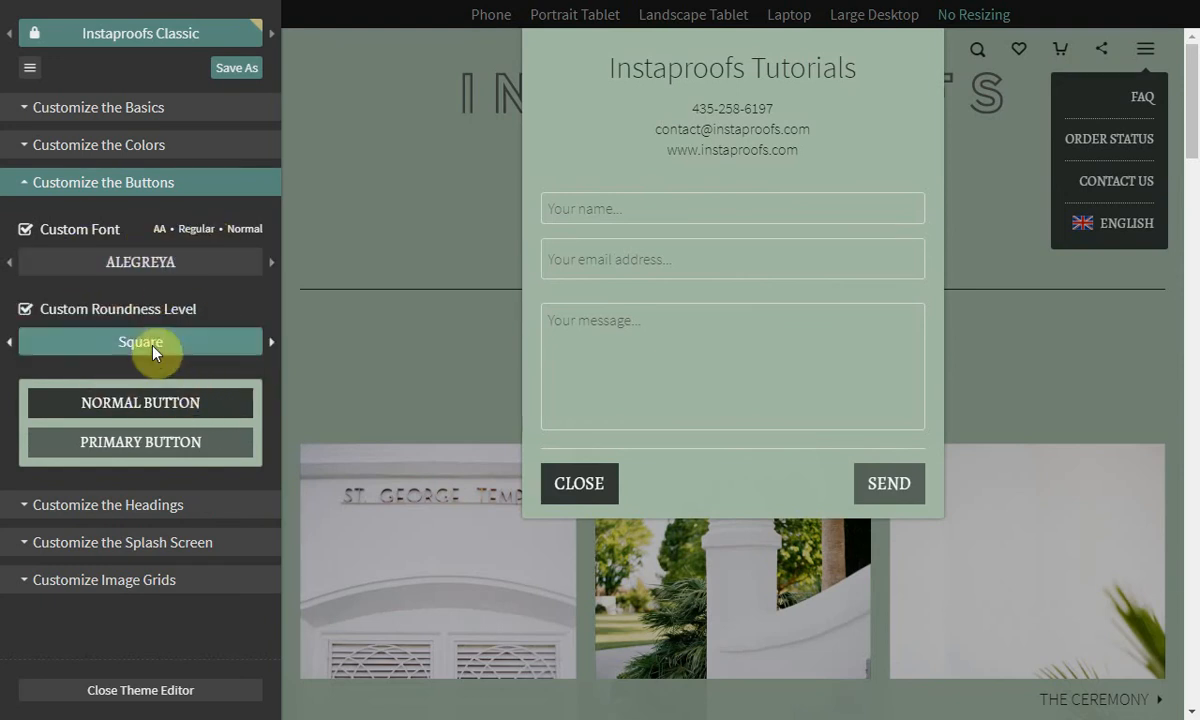
{"action": "left_click", "coordinate": [157, 188]}
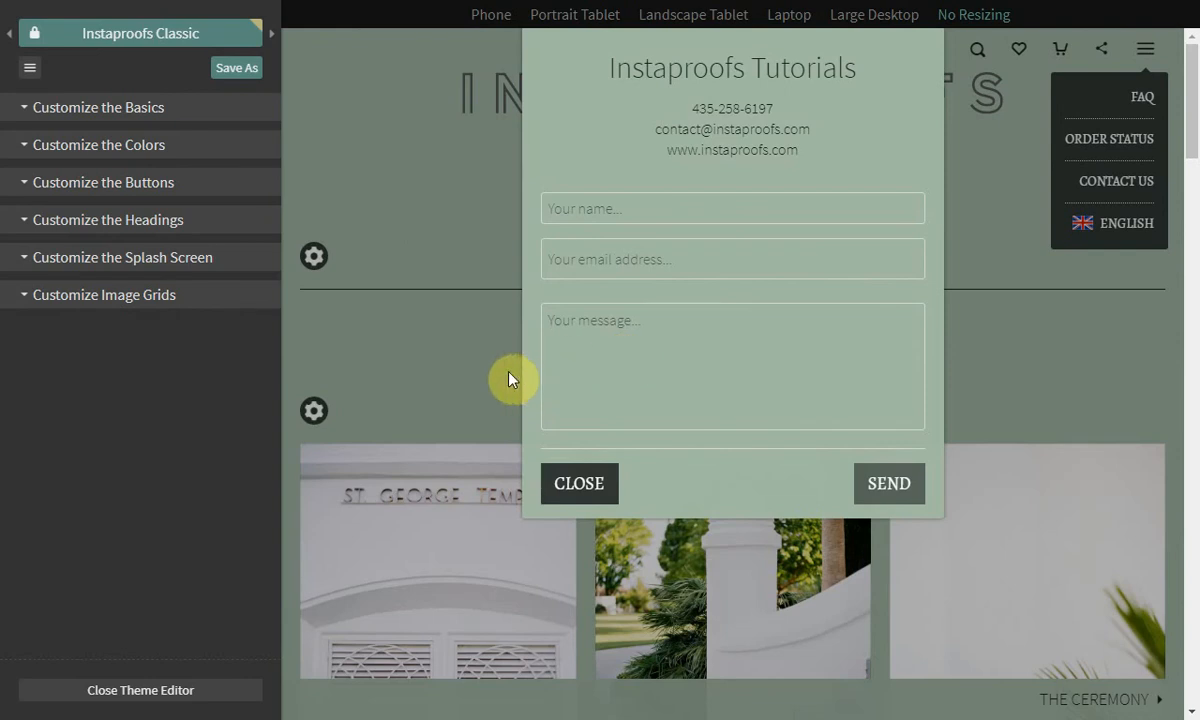
Step: Save the customized theme as a separate theme named New Theme and close the theme editor
{"action": "left_click", "coordinate": [237, 69]}
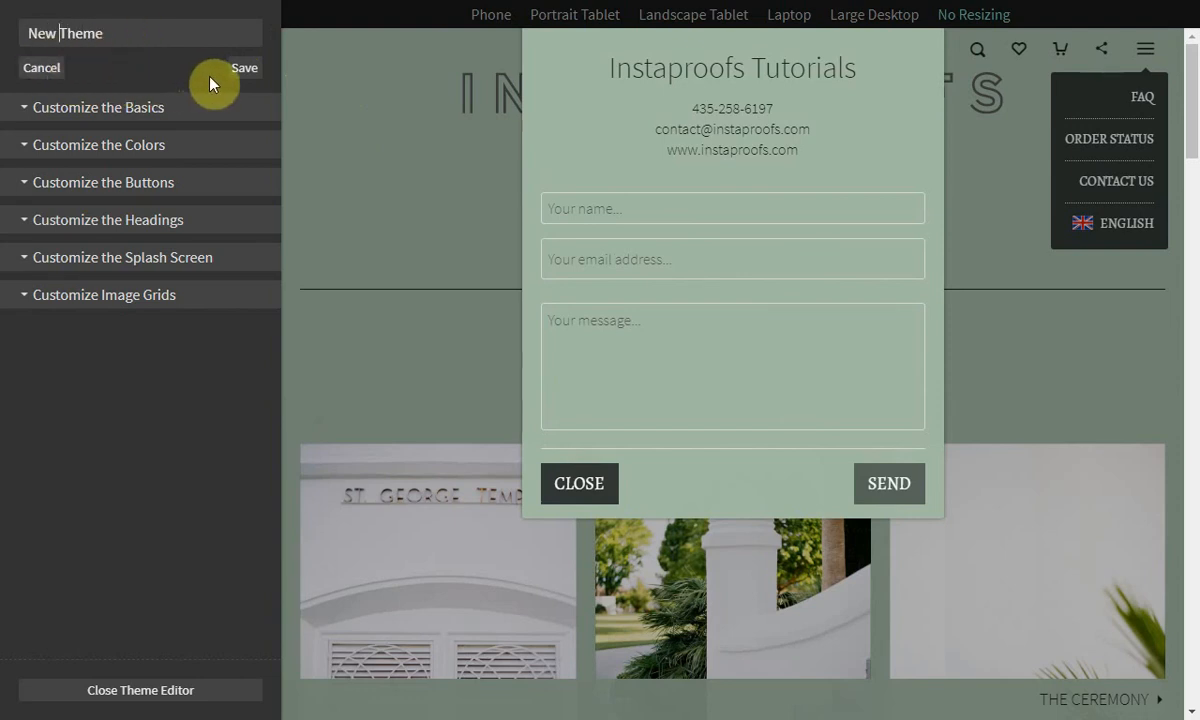
{"action": "left_click", "coordinate": [245, 68]}
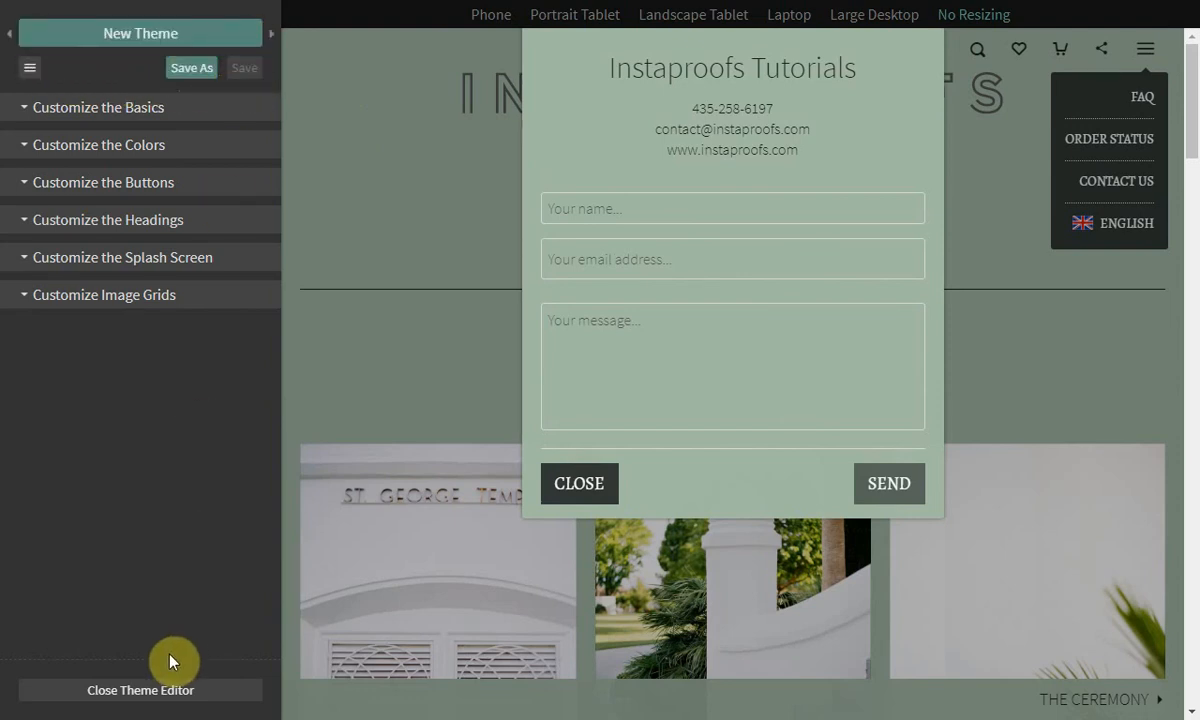
{"action": "left_click", "coordinate": [166, 690]}
{"action": "left_click", "coordinate": [239, 206]}
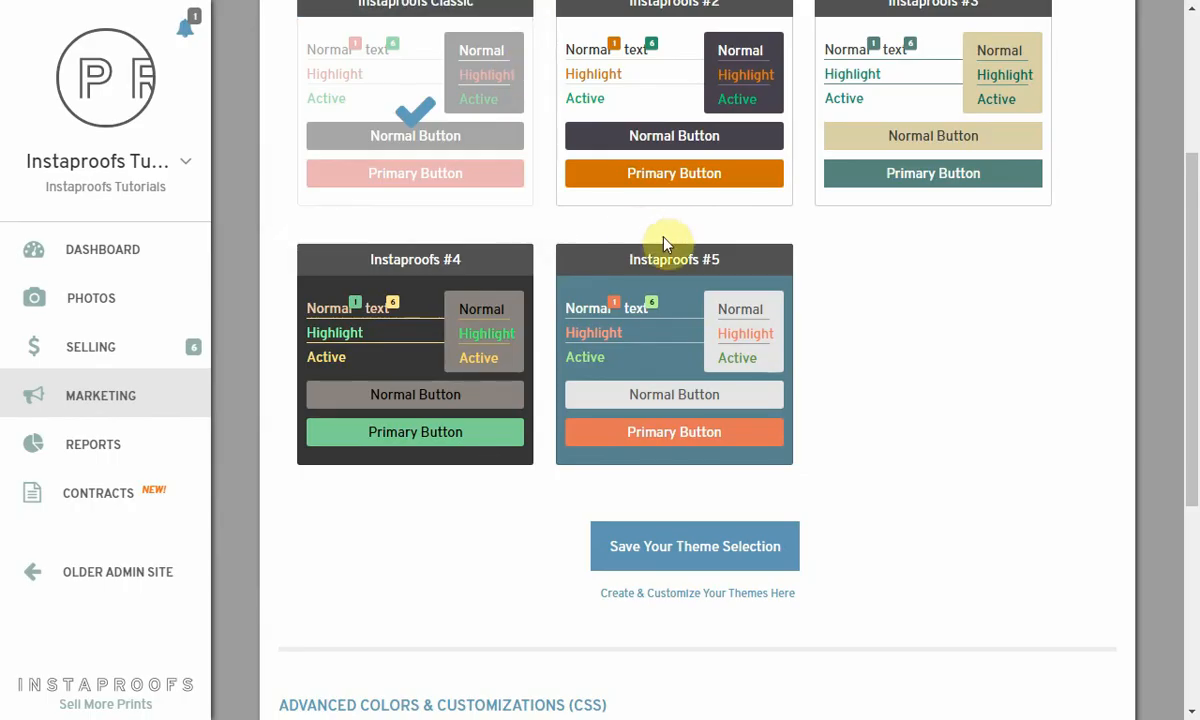
Step: Reload the storefront themes page and save New Theme as the selected storefront theme
{"action": "scroll", "coordinate": [660, 230], "scroll_direction": "up", "scroll_amount": 3}
{"action": "left_click", "coordinate": [651, 220]}
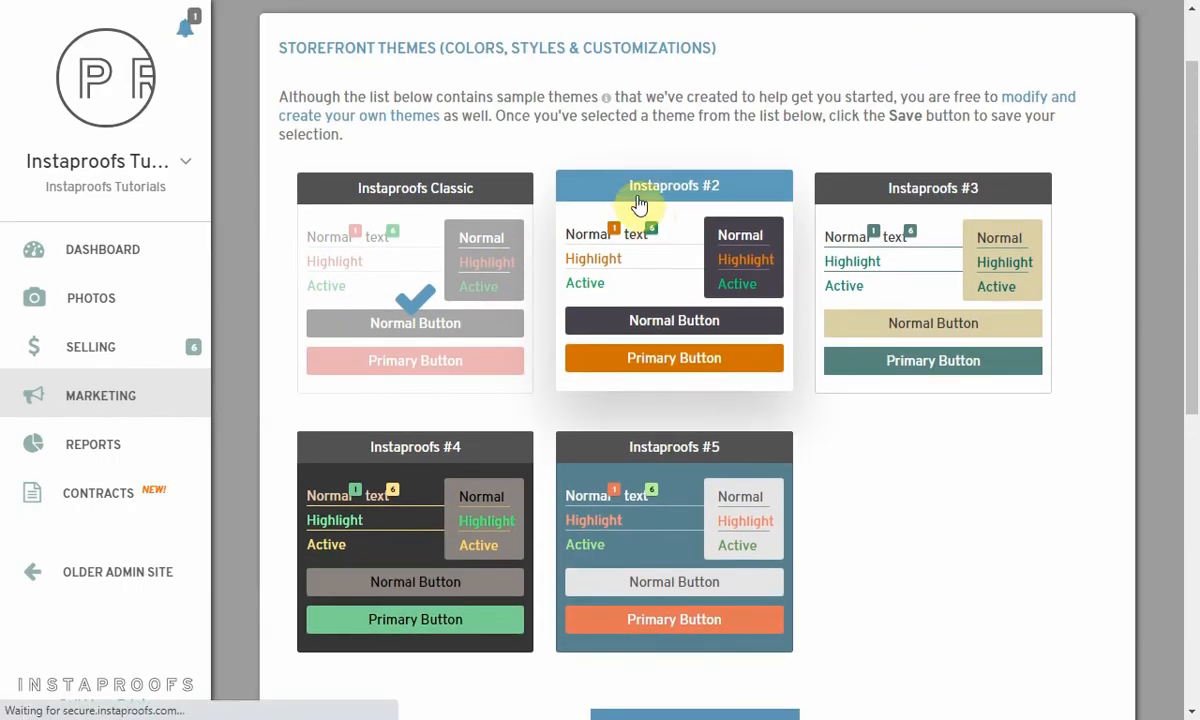
{"action": "scroll", "coordinate": [718, 185], "scroll_direction": "down", "scroll_amount": 2}
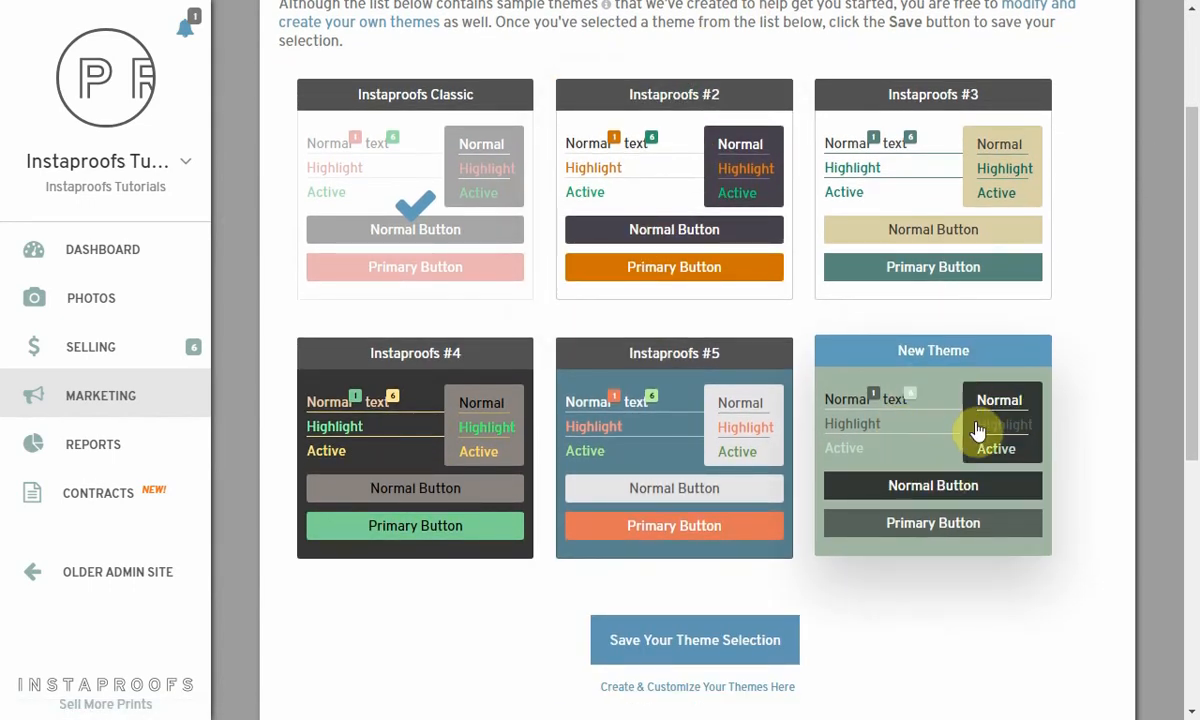
{"action": "left_click", "coordinate": [920, 445]}
{"action": "scroll", "coordinate": [777, 445], "scroll_direction": "down", "scroll_amount": 2}
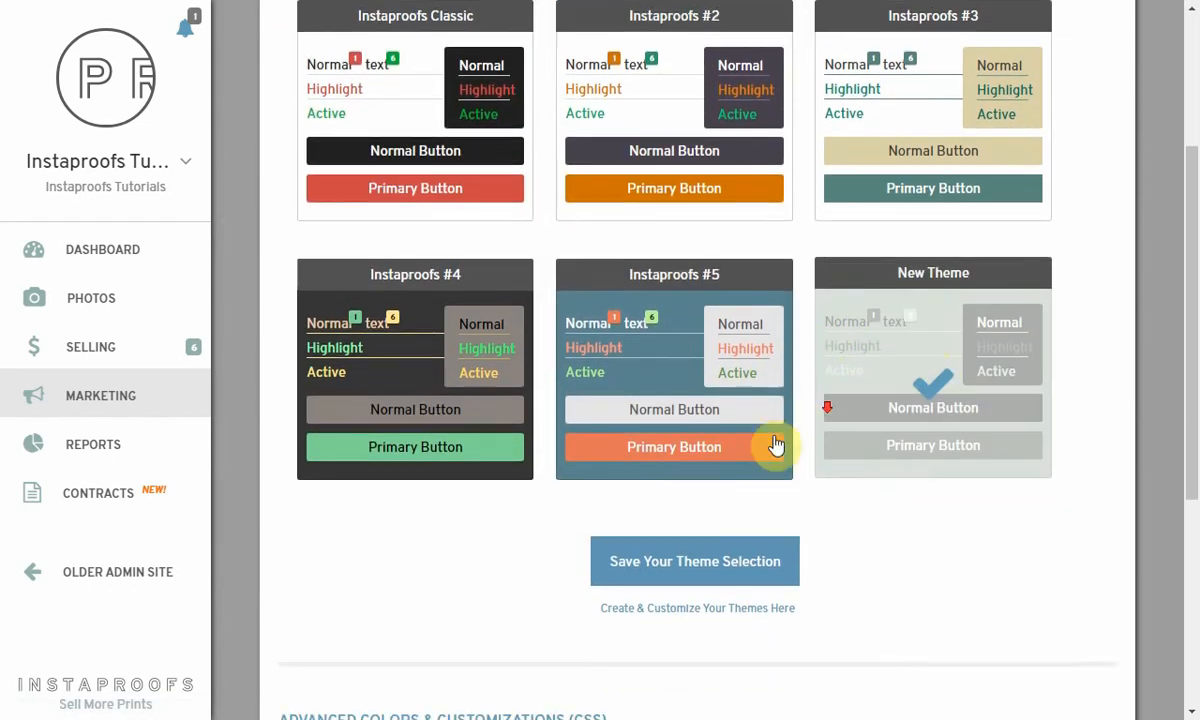
{"action": "left_click", "coordinate": [727, 460]}
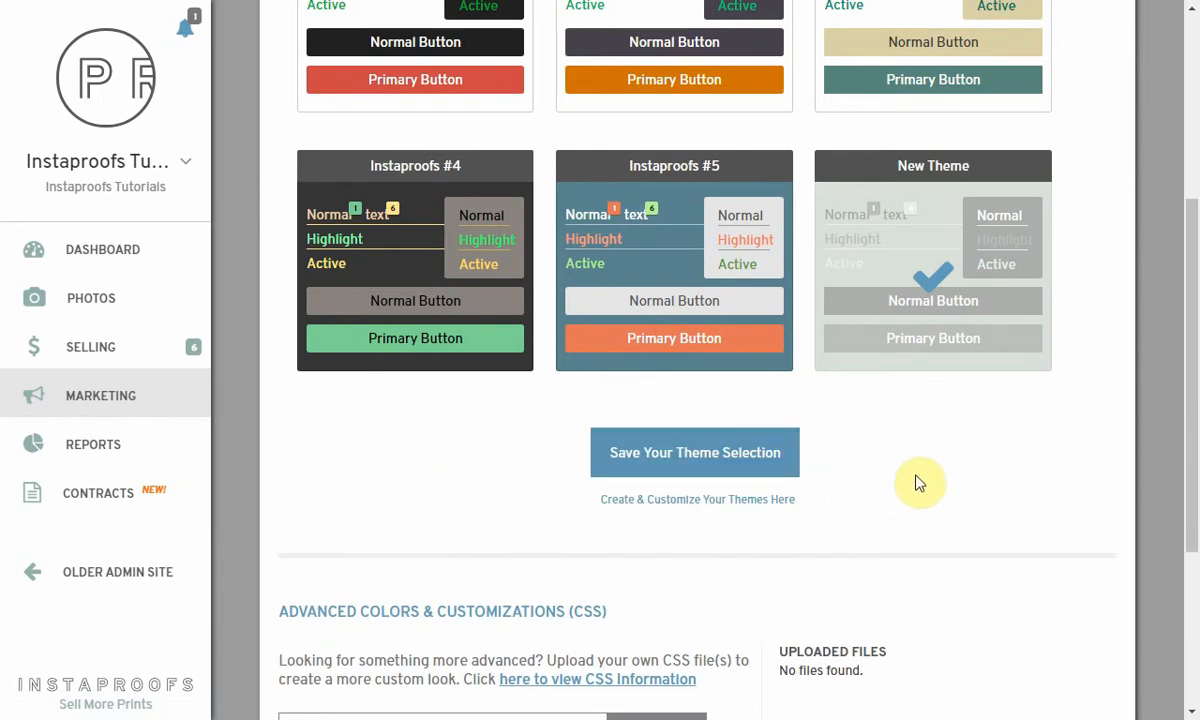
Step: View the live storefront's gallery list with the saved theme and open the portrait gallery's splash screen down to its email entry form
{"action": "scroll", "coordinate": [920, 453], "scroll_direction": "up", "scroll_amount": 2}
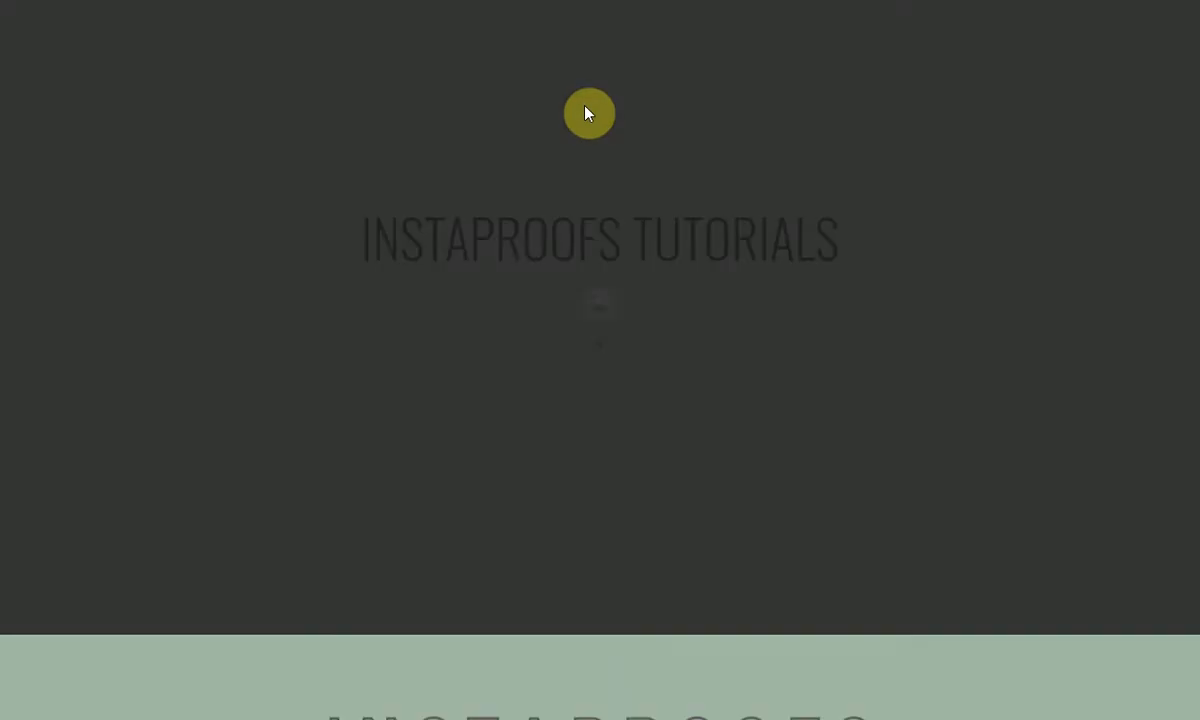
{"action": "left_click", "coordinate": [588, 140]}
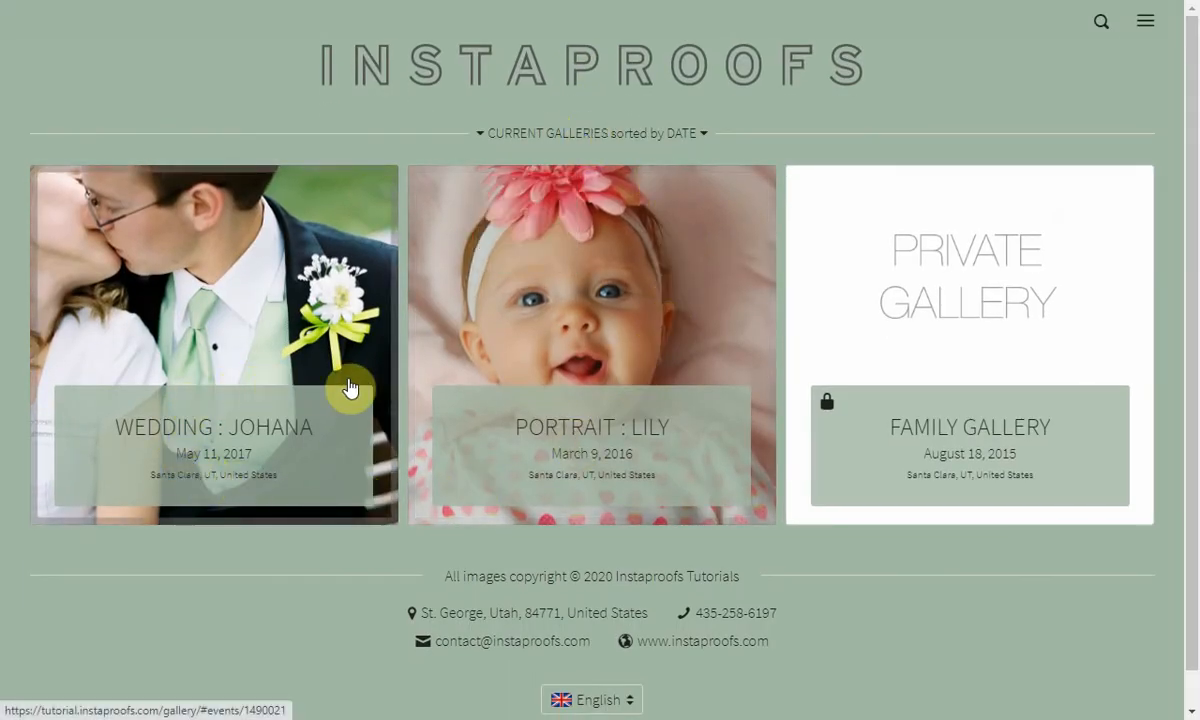
{"action": "left_click", "coordinate": [643, 394]}
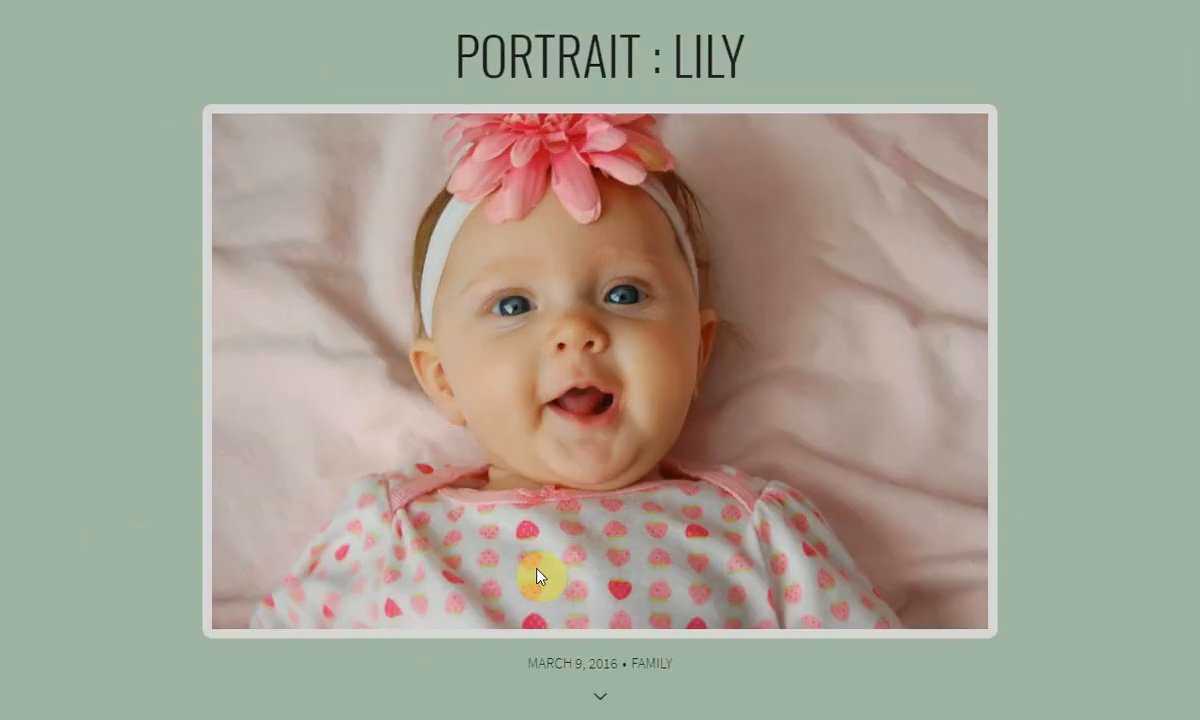
{"action": "scroll", "coordinate": [375, 133], "scroll_direction": "down", "scroll_amount": 5}
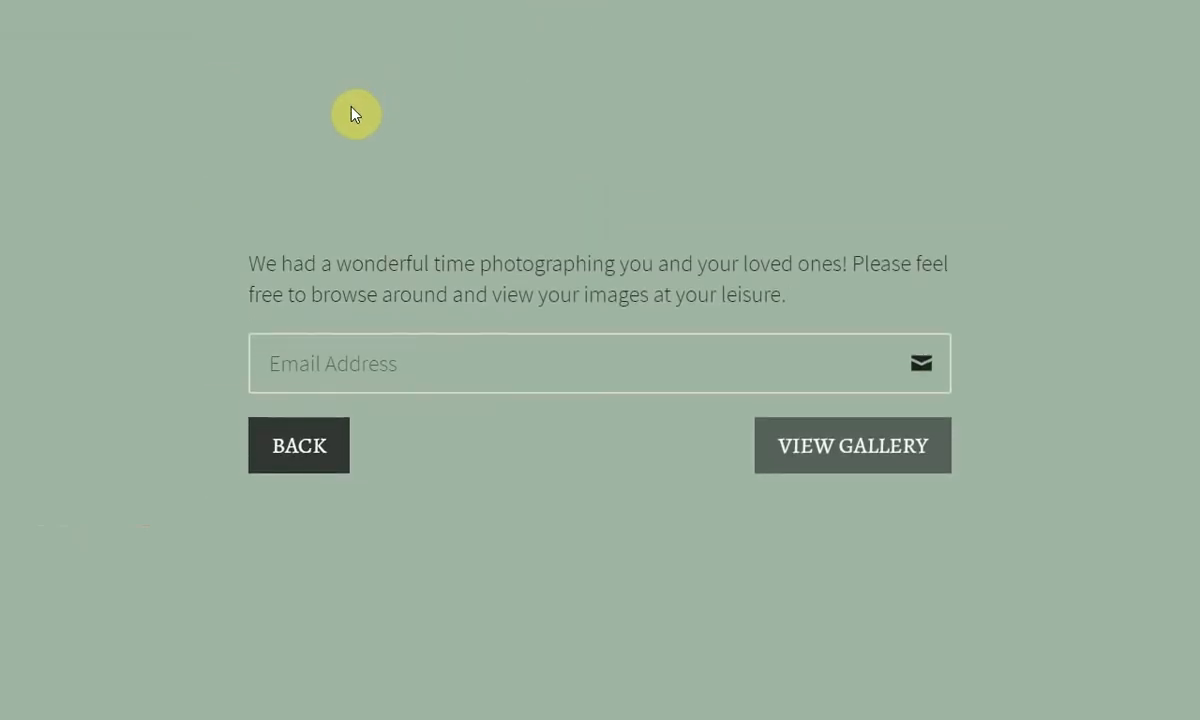